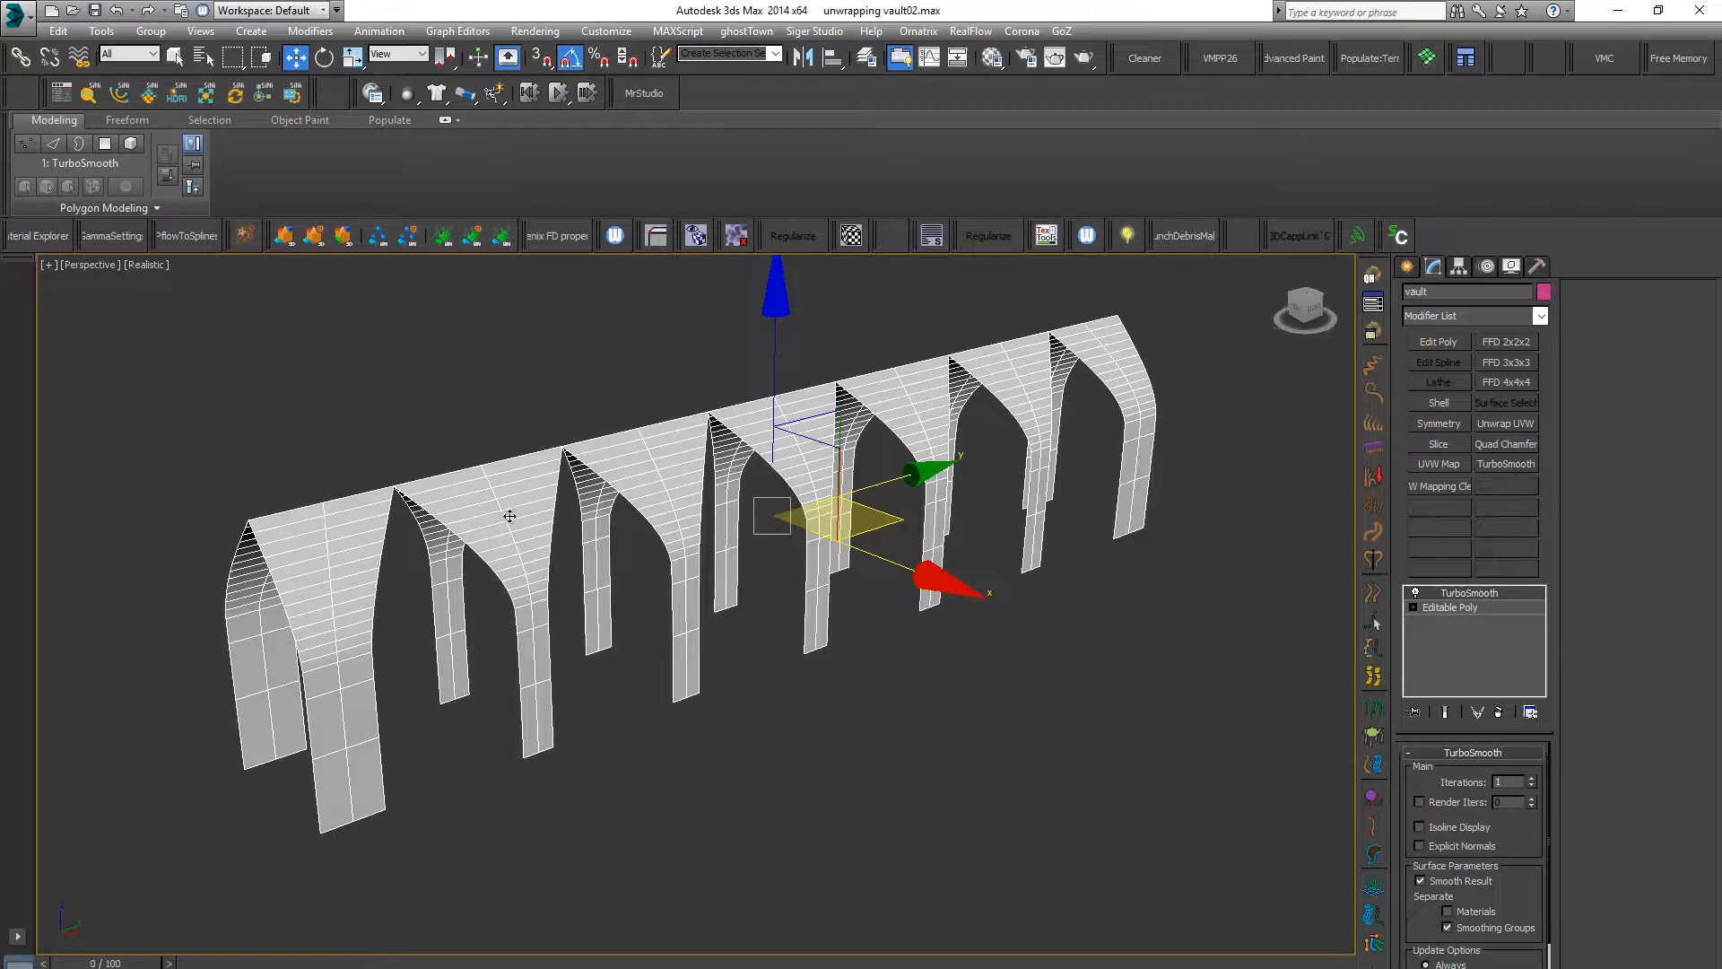
Compare the vault mesh with TurboSmooth switched off and on, and add an Edit Poly modifier above it
{"action": "middle_click_drag", "start_coordinate": [303, 645], "coordinate": [522, 598], "text": "alt"}
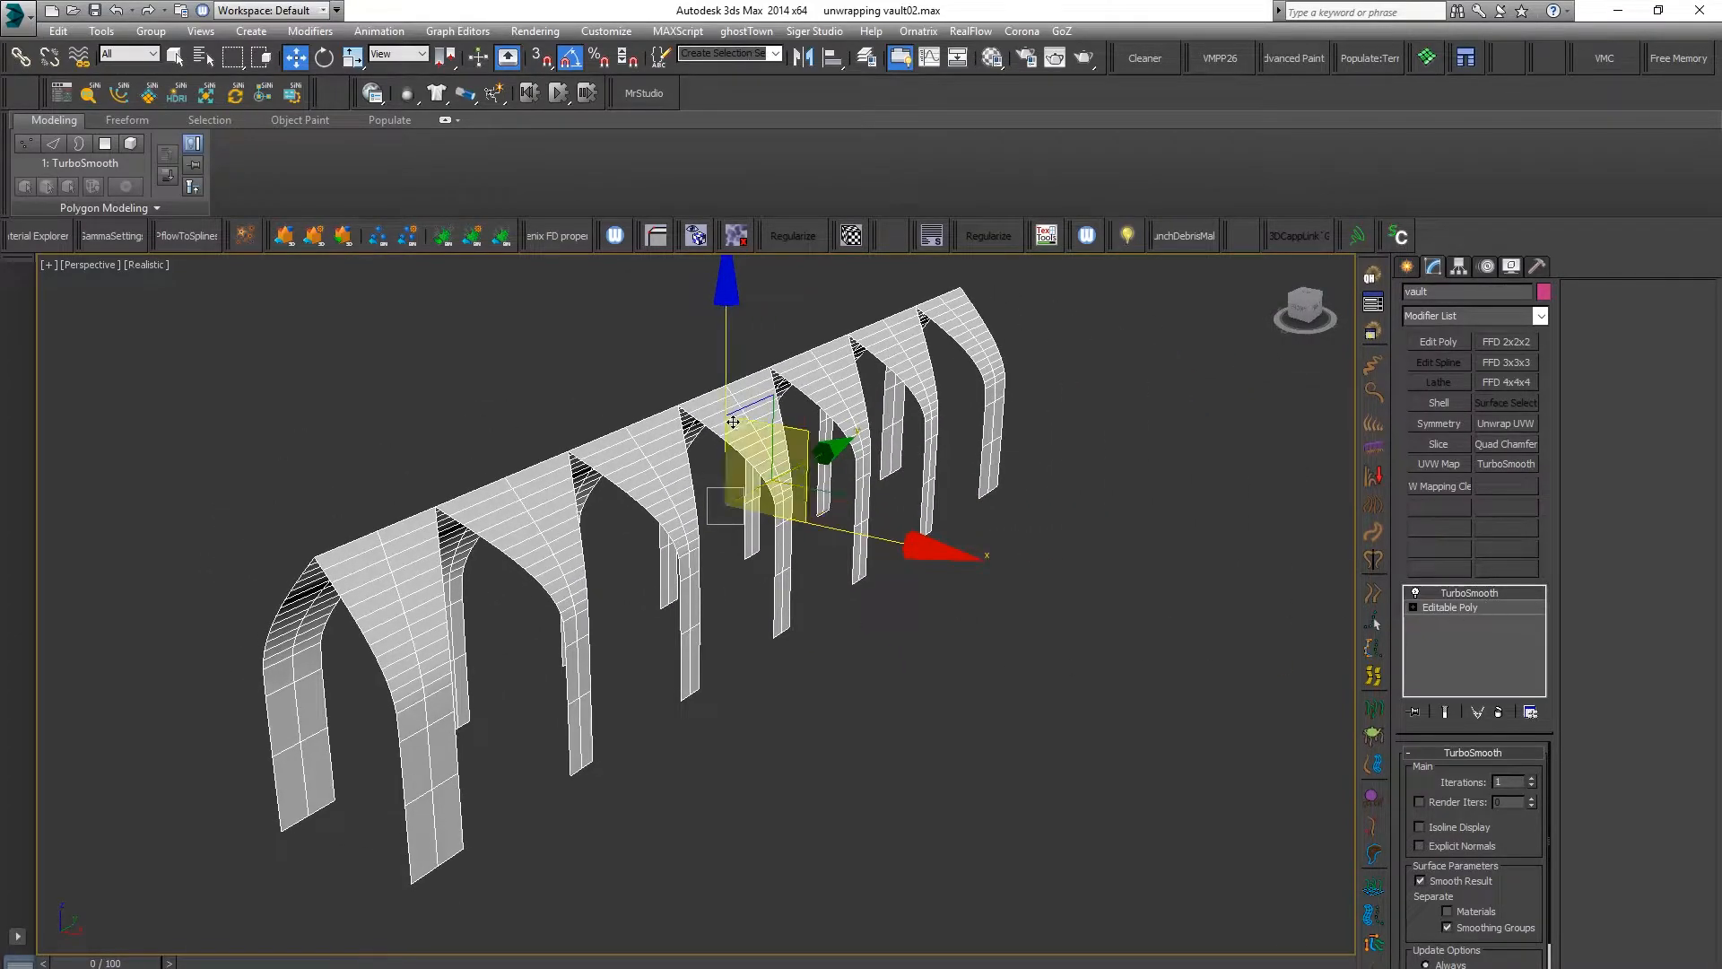
{"action": "scroll", "coordinate": [825, 518], "scroll_direction": "up", "scroll_amount": 3}
{"action": "left_click", "coordinate": [1415, 594]}
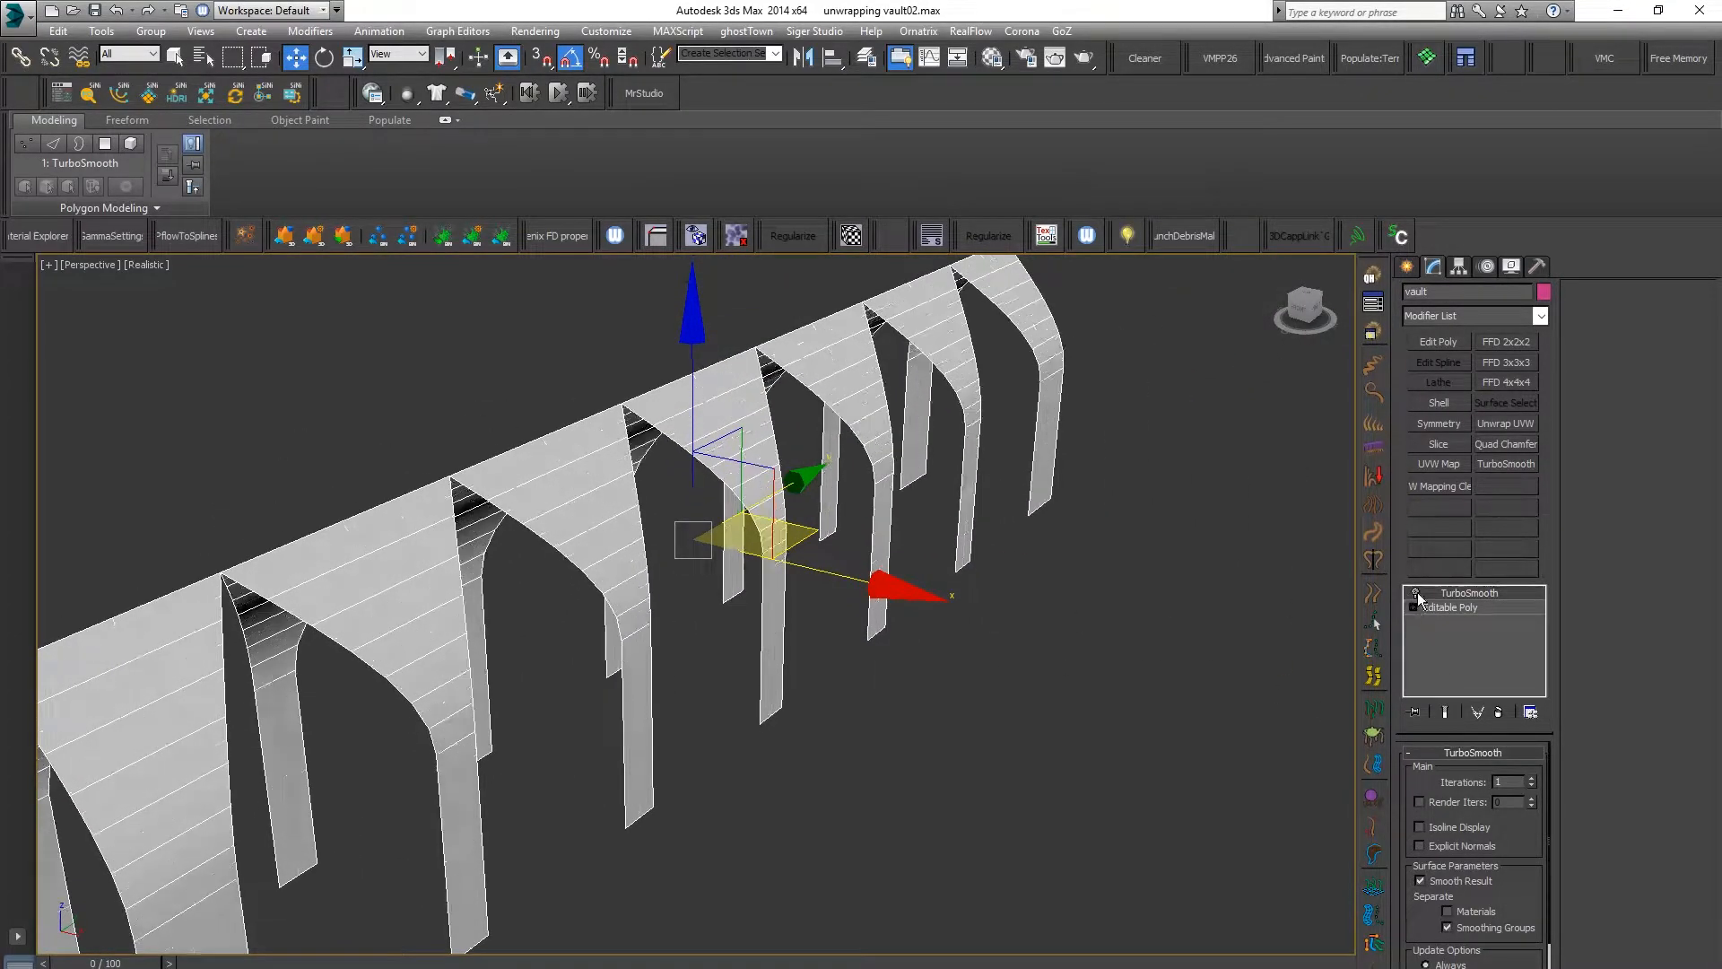
{"action": "left_click", "coordinate": [1415, 594]}
{"action": "middle_click_drag", "start_coordinate": [808, 583], "coordinate": [727, 541], "text": "alt"}
{"action": "scroll", "coordinate": [736, 542], "scroll_direction": "down", "scroll_amount": 3}
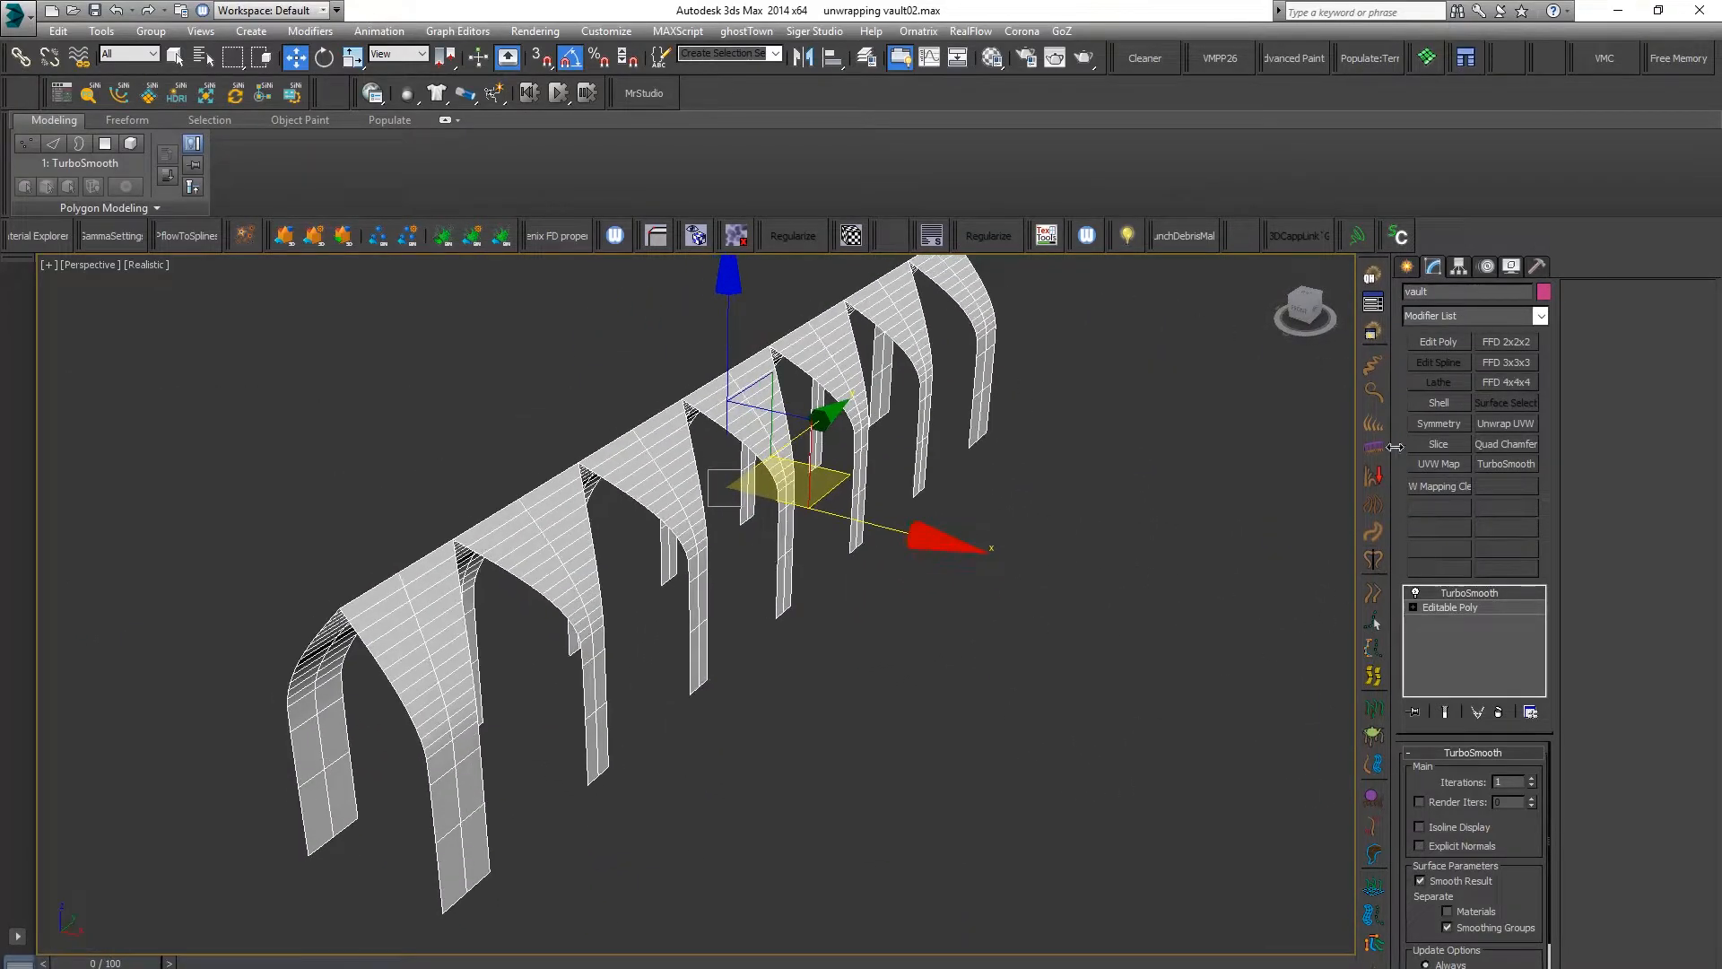
{"action": "left_click", "coordinate": [1423, 350]}
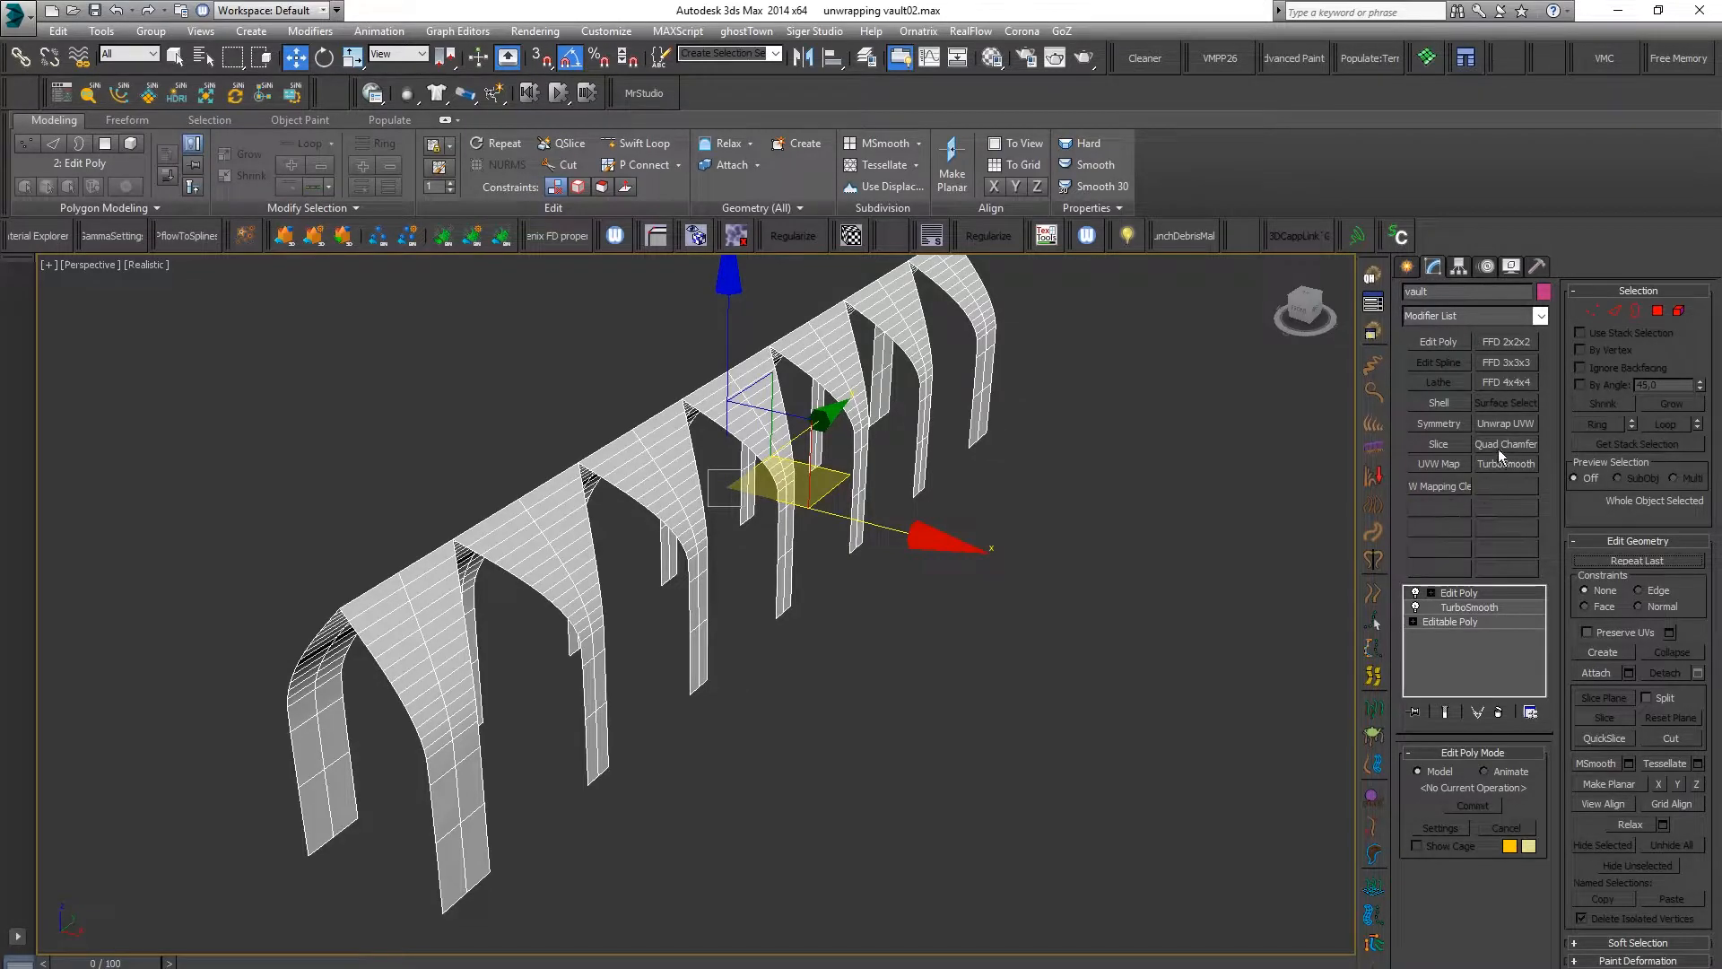
{"action": "left_click", "coordinate": [1503, 424]}
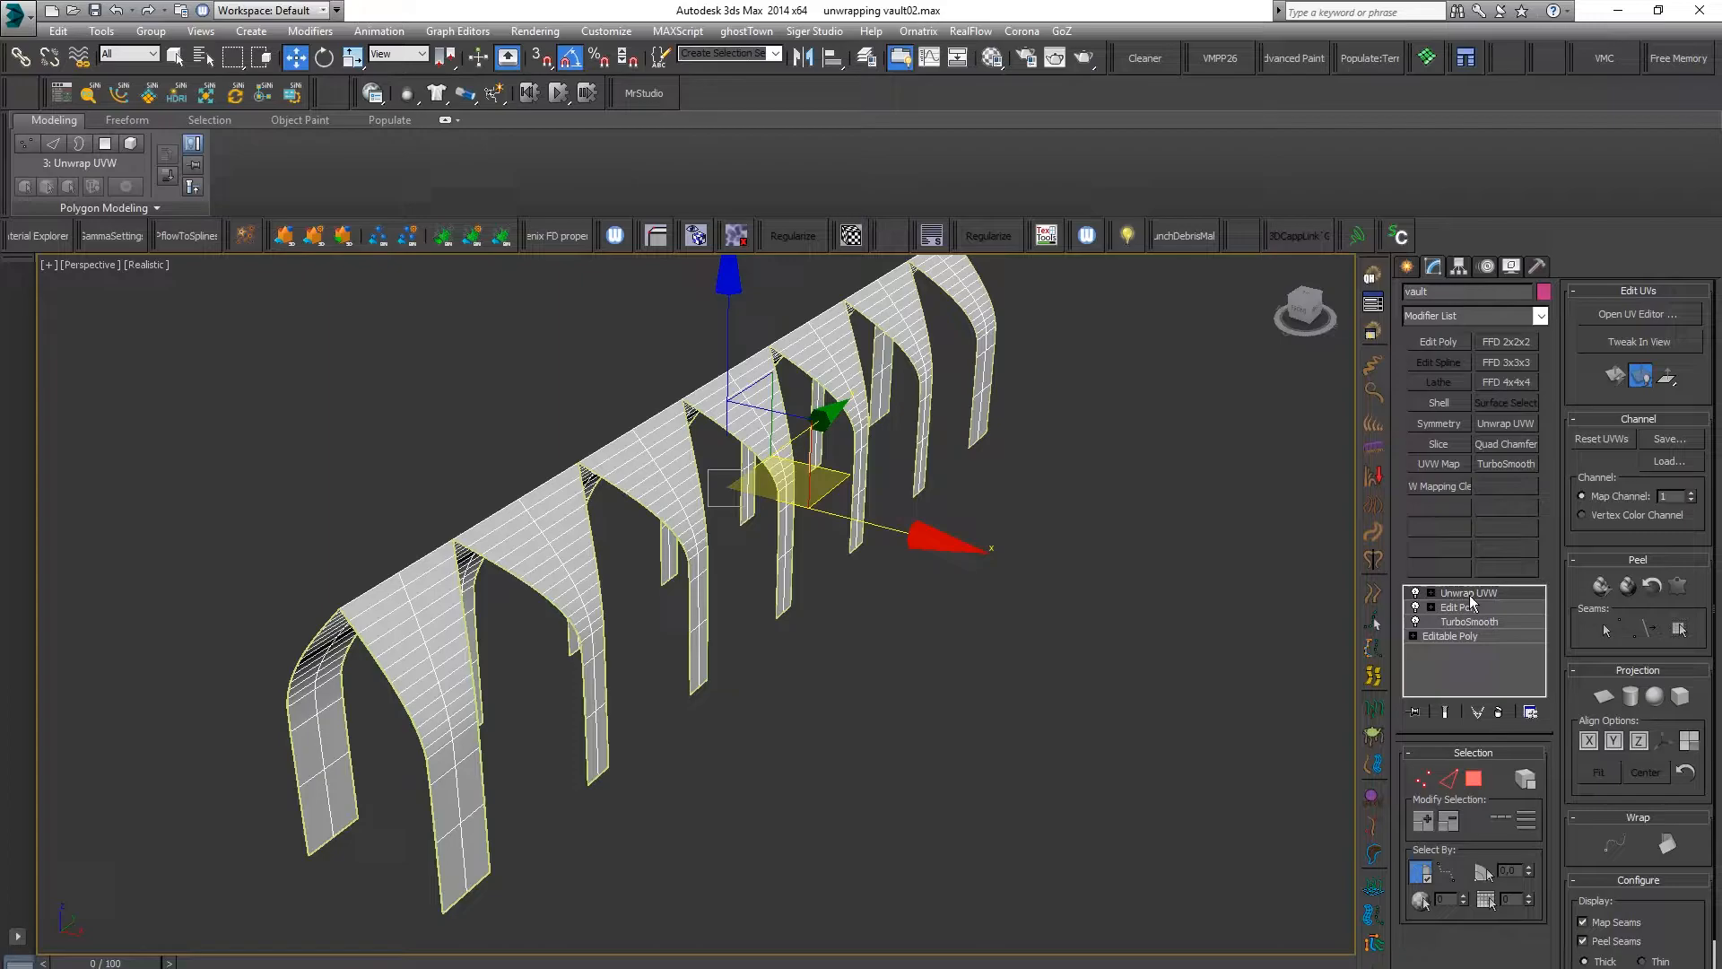
{"action": "right_click", "coordinate": [1460, 592]}
{"action": "left_click", "coordinate": [1471, 616]}
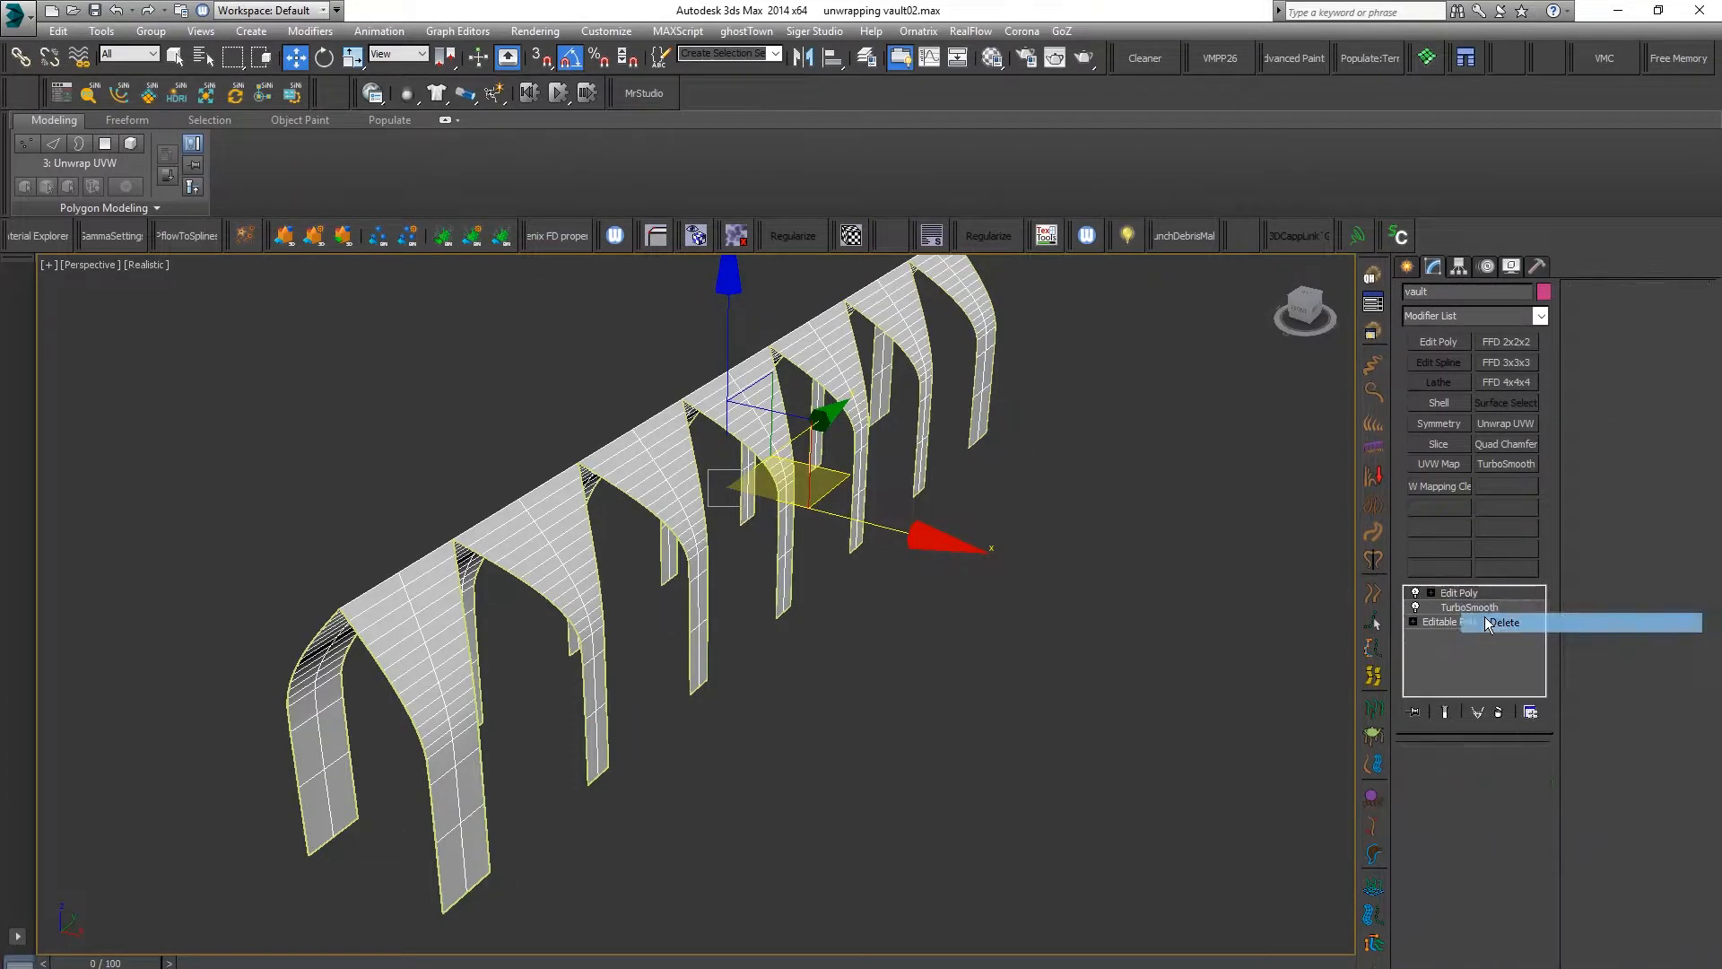
Add a UVW Mapping Clear modifier to the vault above Edit Poly
{"action": "left_click", "coordinate": [1427, 486]}
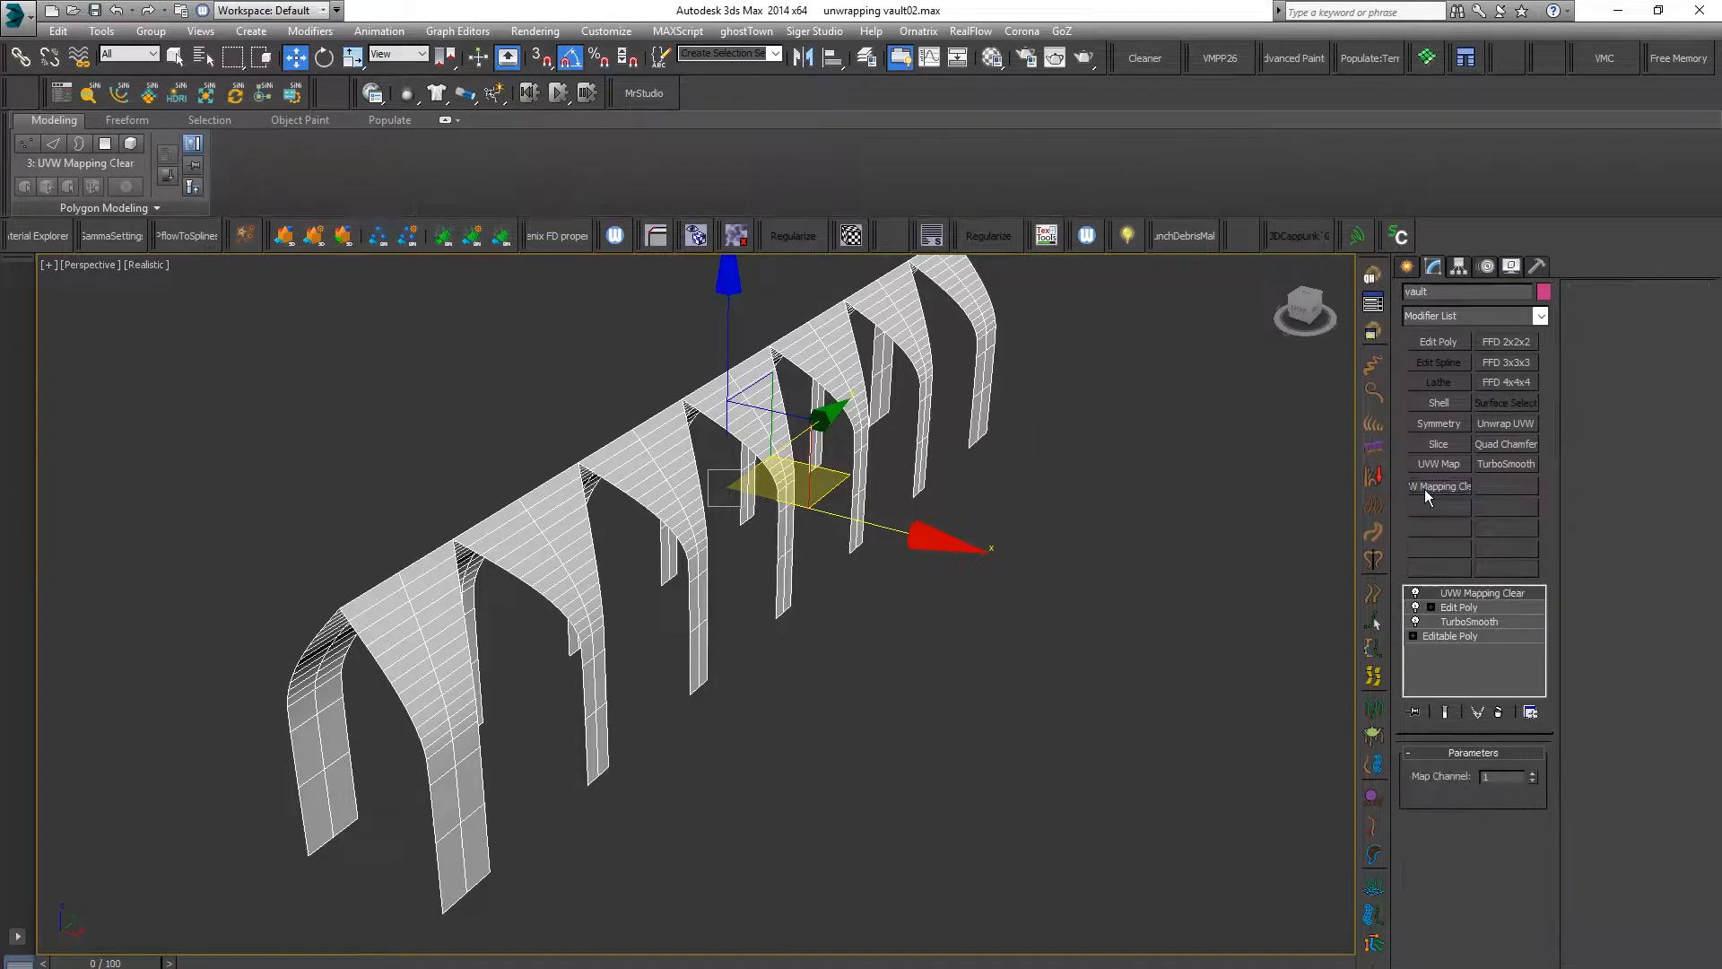
{"action": "middle_click_drag", "start_coordinate": [659, 655], "coordinate": [673, 569], "text": "alt"}
{"action": "scroll", "coordinate": [814, 431], "scroll_direction": "up", "scroll_amount": 5}
{"action": "scroll", "coordinate": [813, 430], "scroll_direction": "down", "scroll_amount": 7}
{"action": "scroll", "coordinate": [780, 441], "scroll_direction": "up", "scroll_amount": 5}
{"action": "scroll", "coordinate": [780, 441], "scroll_direction": "down", "scroll_amount": 5}
{"action": "middle_click_drag", "start_coordinate": [780, 442], "coordinate": [1090, 579], "text": "alt"}
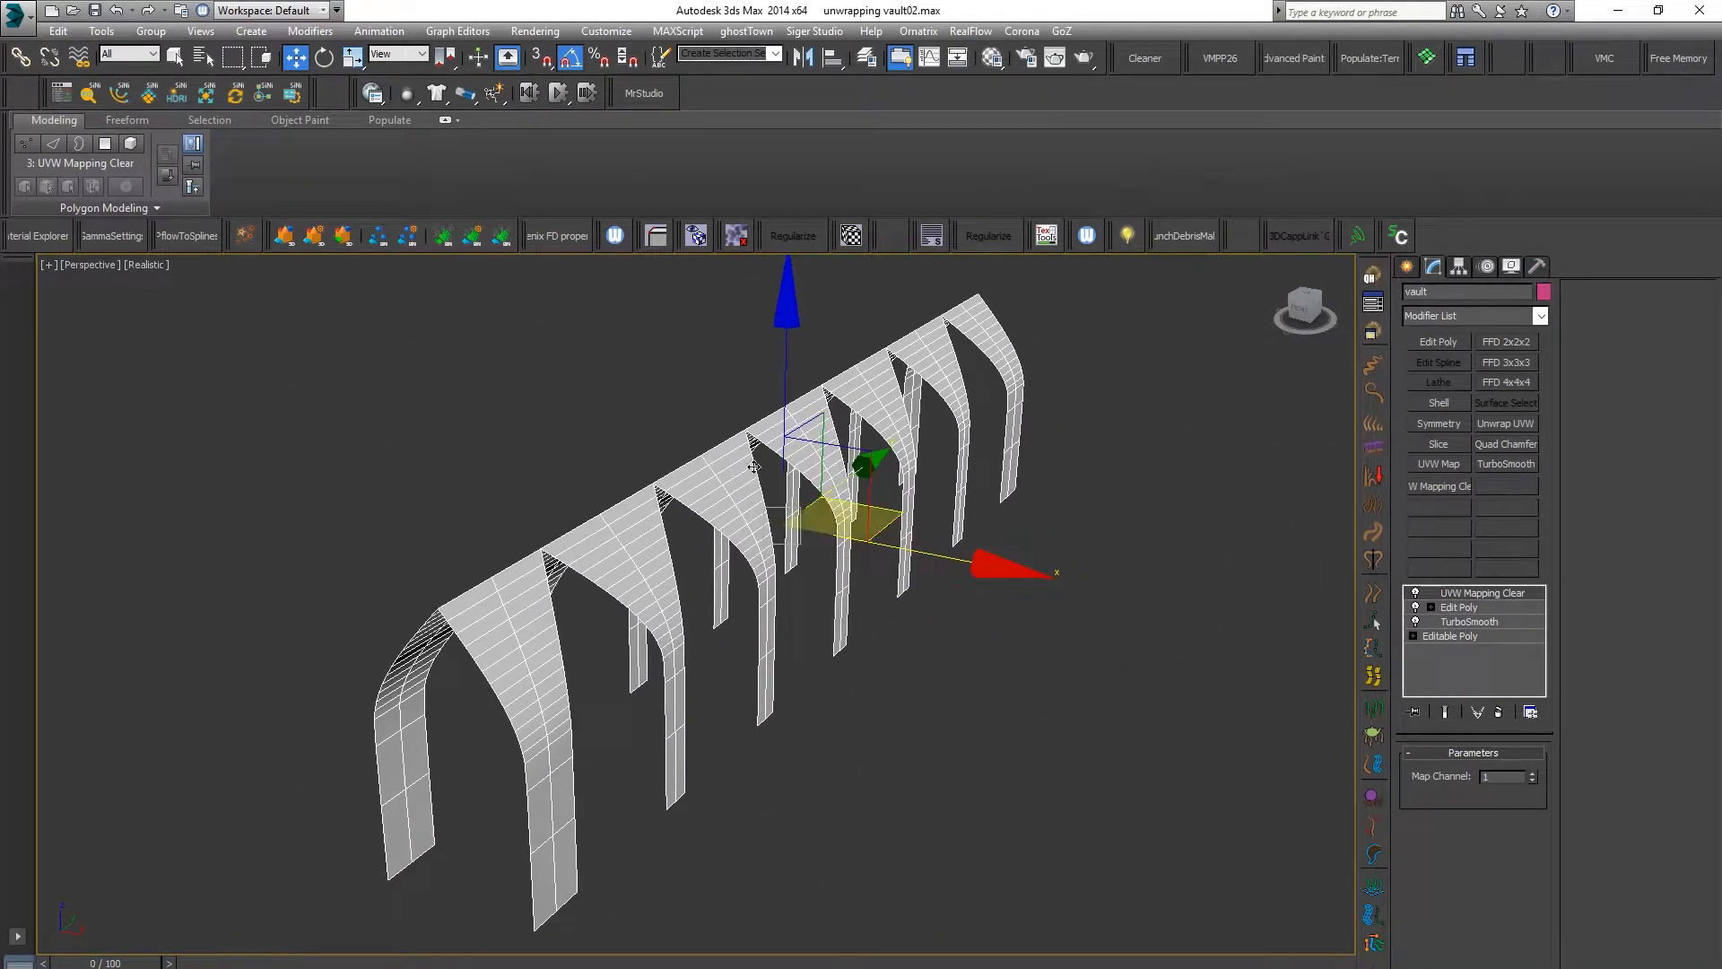
{"action": "middle_click_drag", "start_coordinate": [550, 635], "coordinate": [619, 549], "text": "alt"}
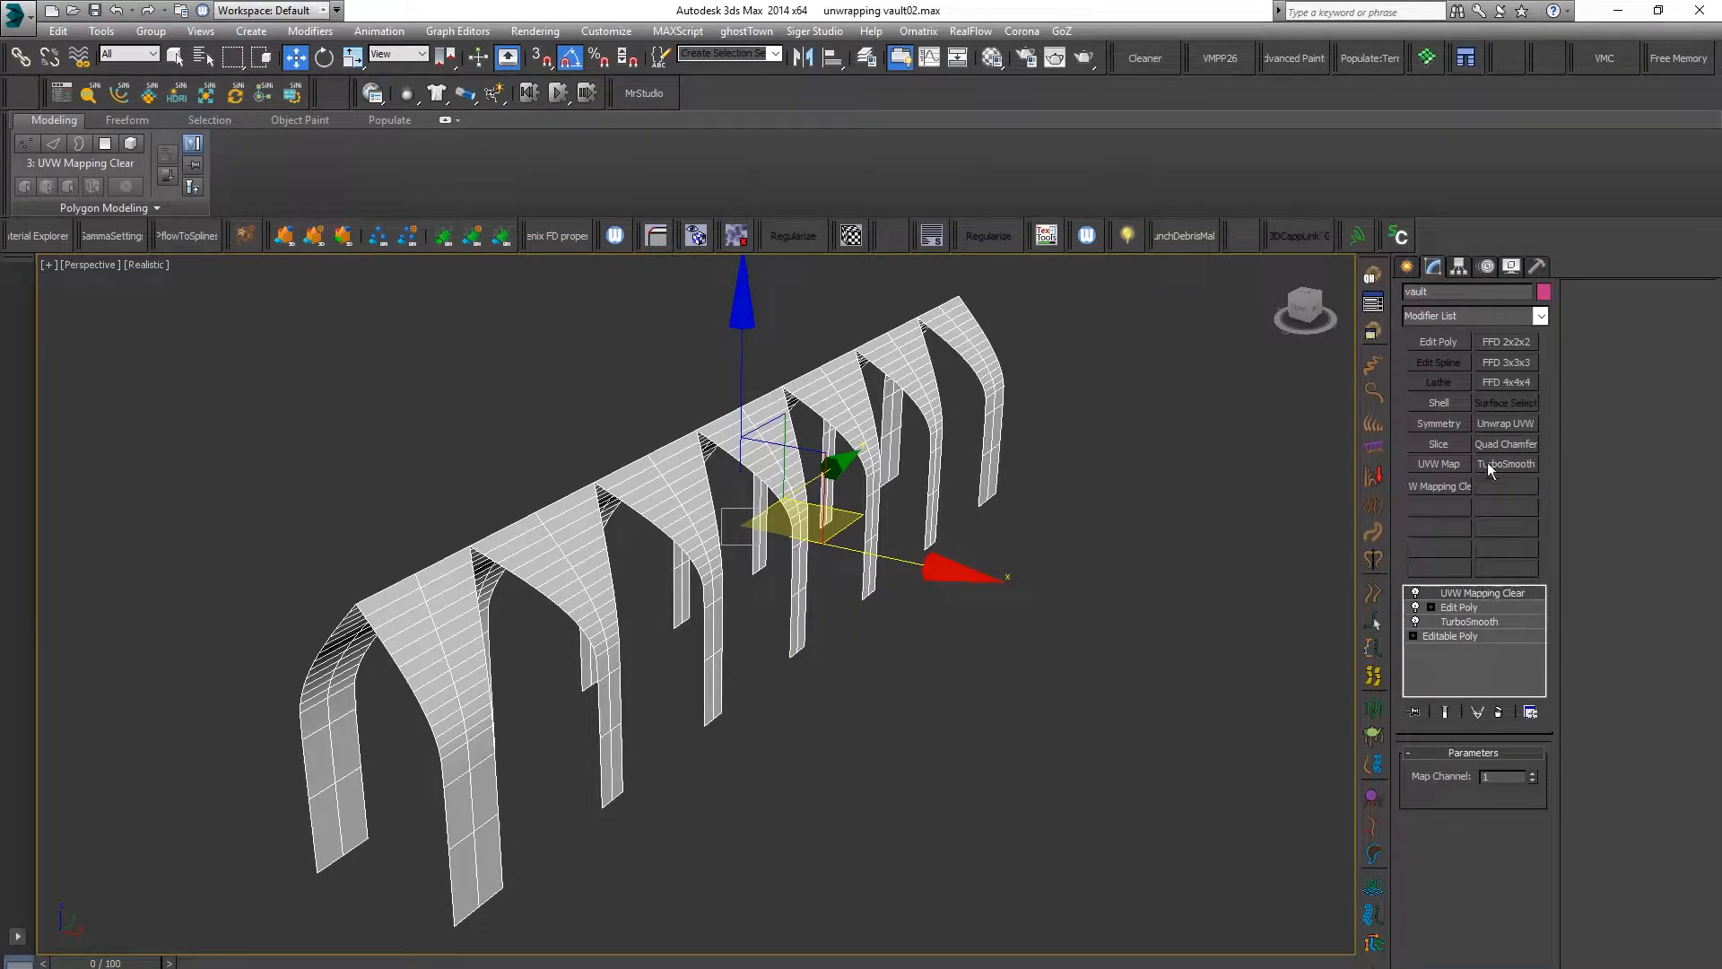
Add an Unwrap UVW modifier to the vault and open its UV editor clear of the model
{"action": "left_click", "coordinate": [1505, 422]}
{"action": "middle_click_drag", "start_coordinate": [977, 509], "coordinate": [750, 520], "text": "alt"}
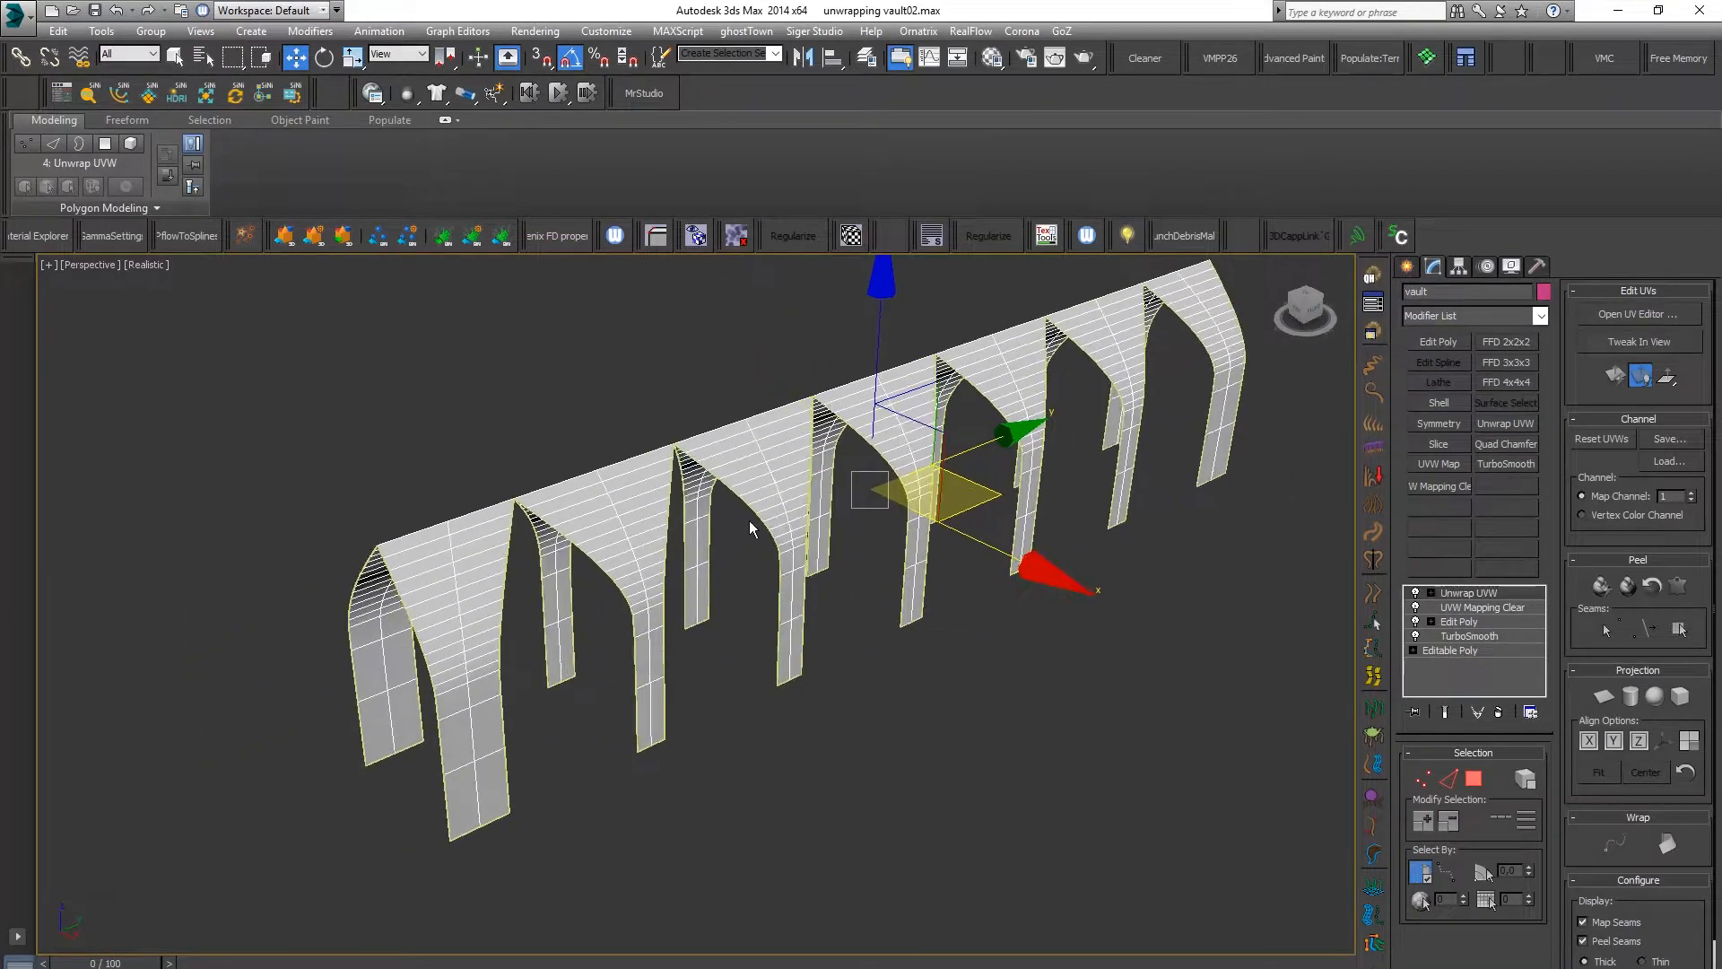
{"action": "left_click", "coordinate": [1606, 313]}
{"action": "left_click_drag", "start_coordinate": [444, 158], "coordinate": [475, 114]}
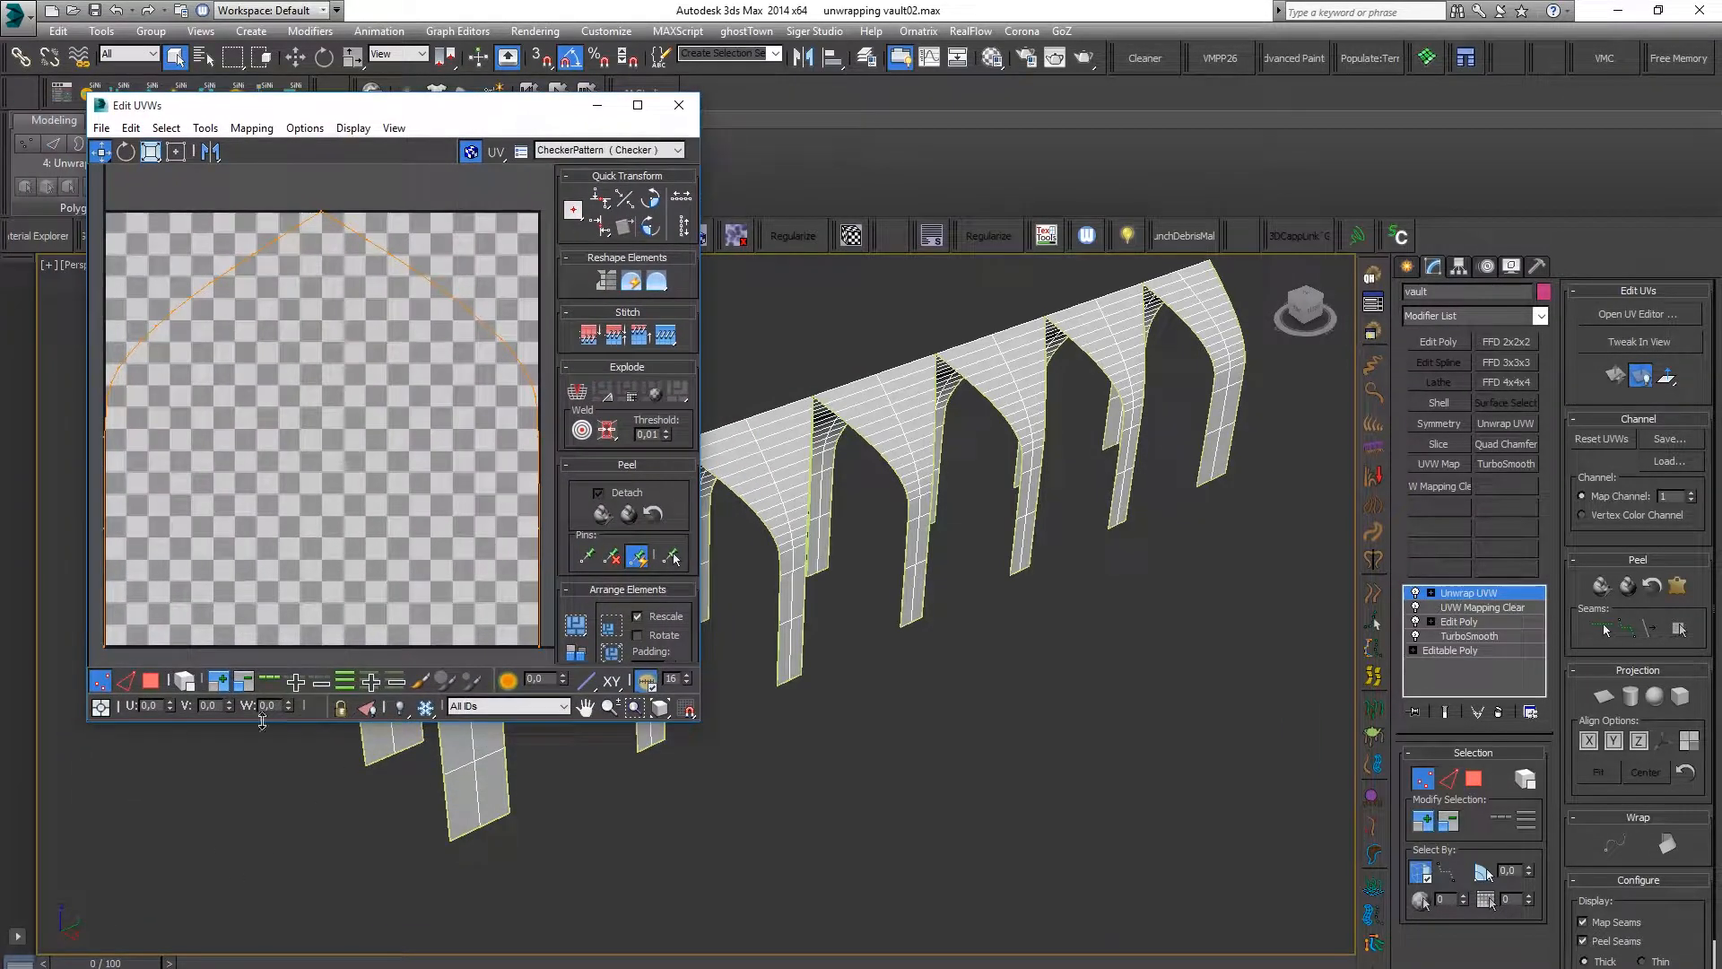
Select all the vault's polygons and apply Flatten Mapping with a polygon angle of 45 and spacing of 0.02
{"action": "left_click", "coordinate": [149, 684]}
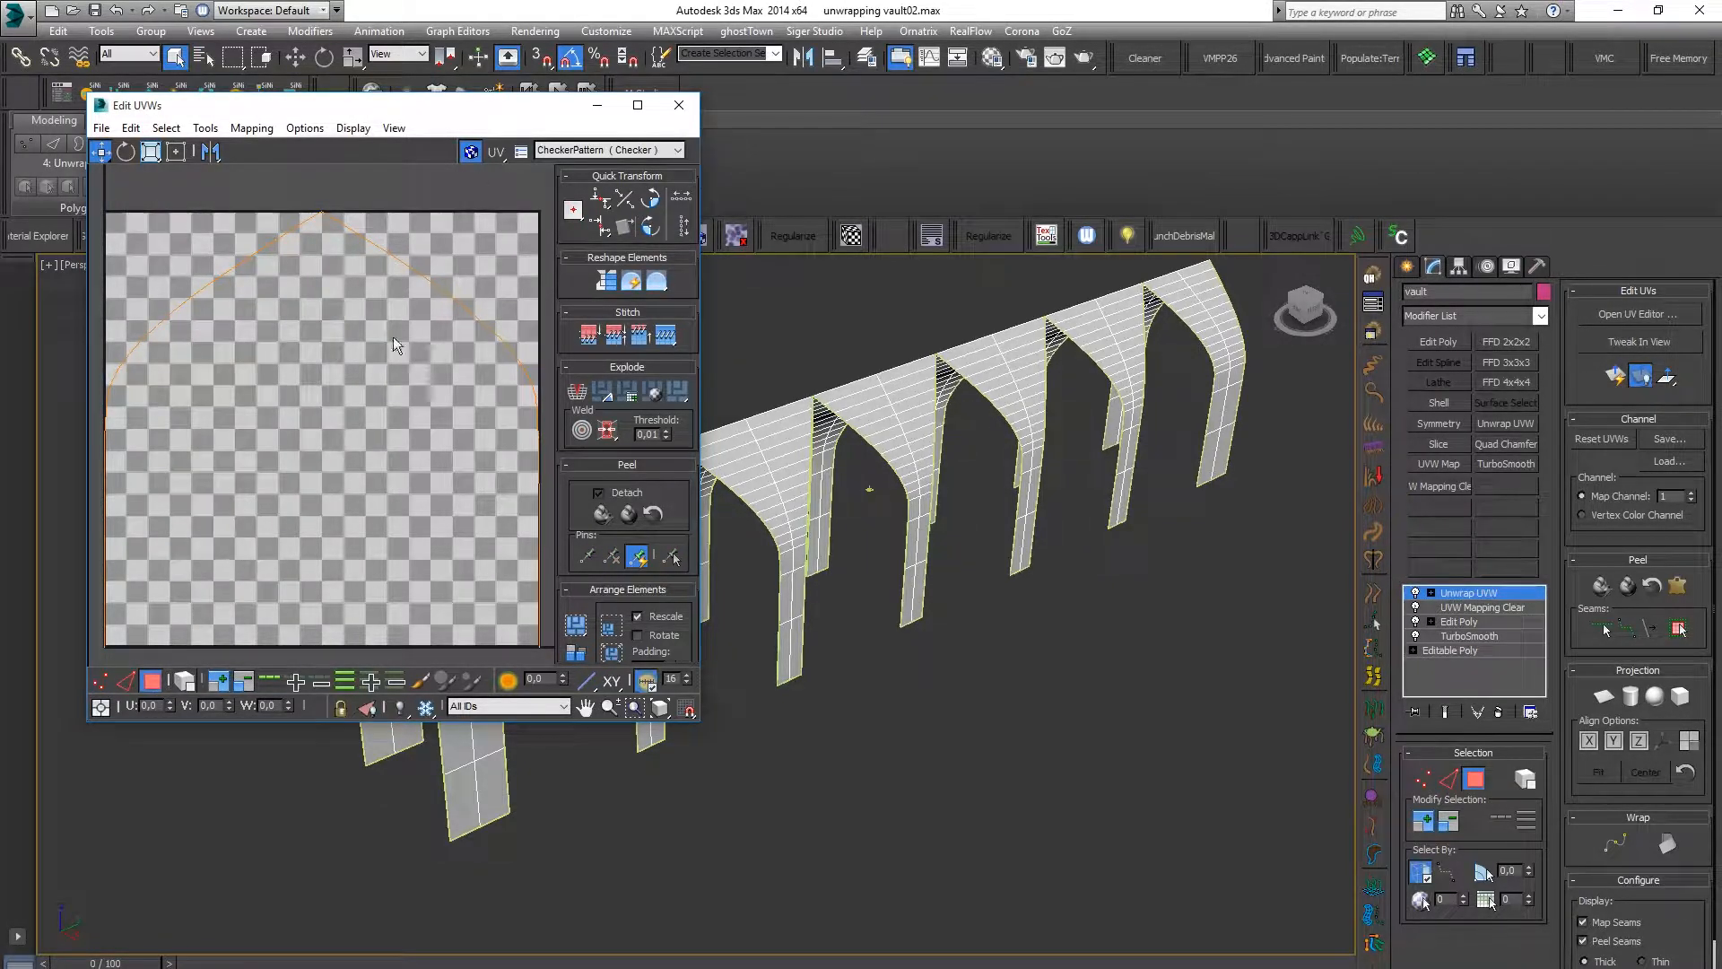
{"action": "key", "text": "ctrl+a"}
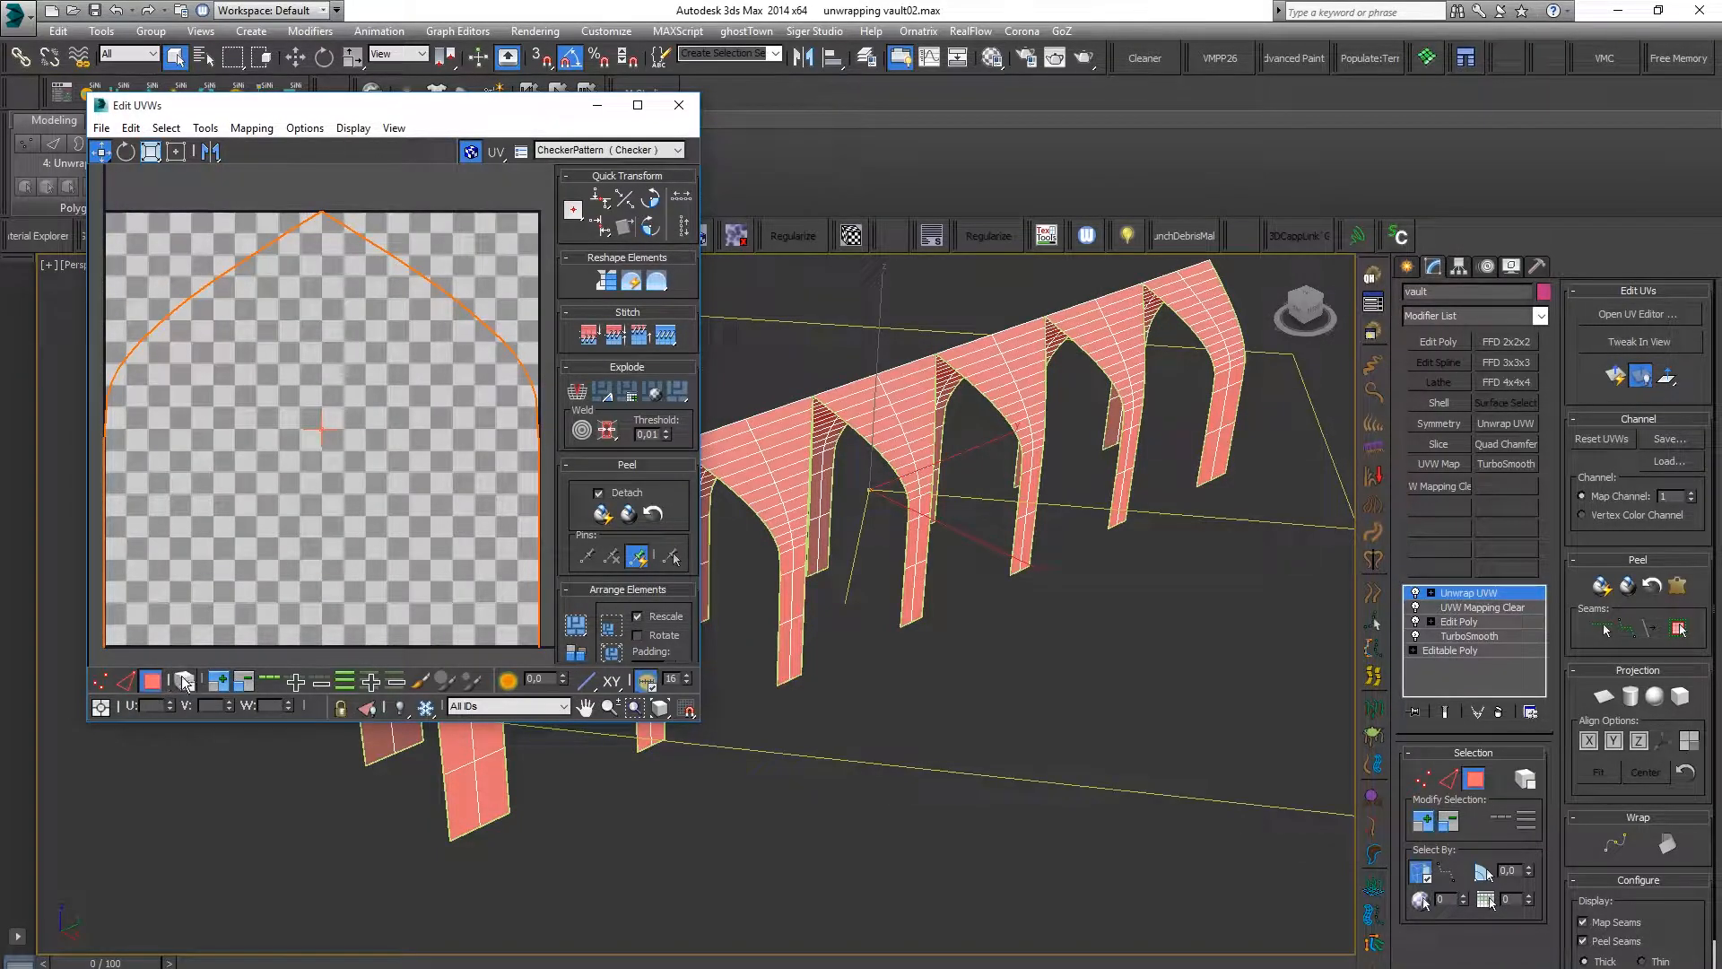
{"action": "left_click", "coordinate": [253, 129]}
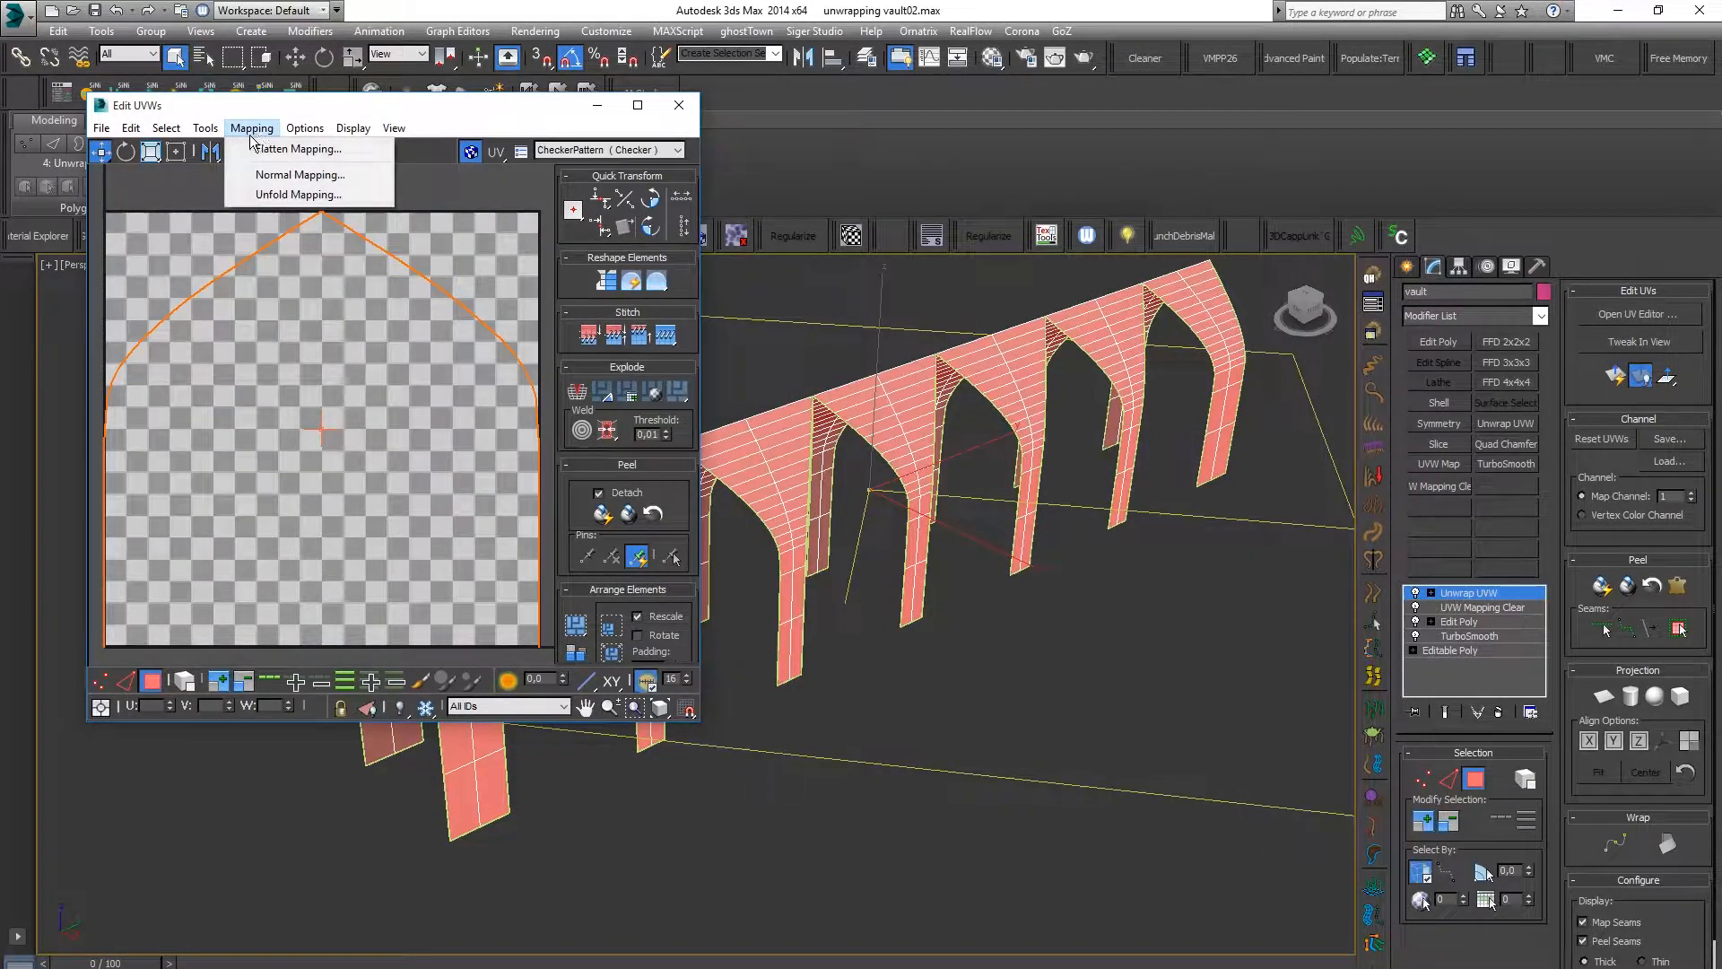
{"action": "left_click", "coordinate": [259, 148]}
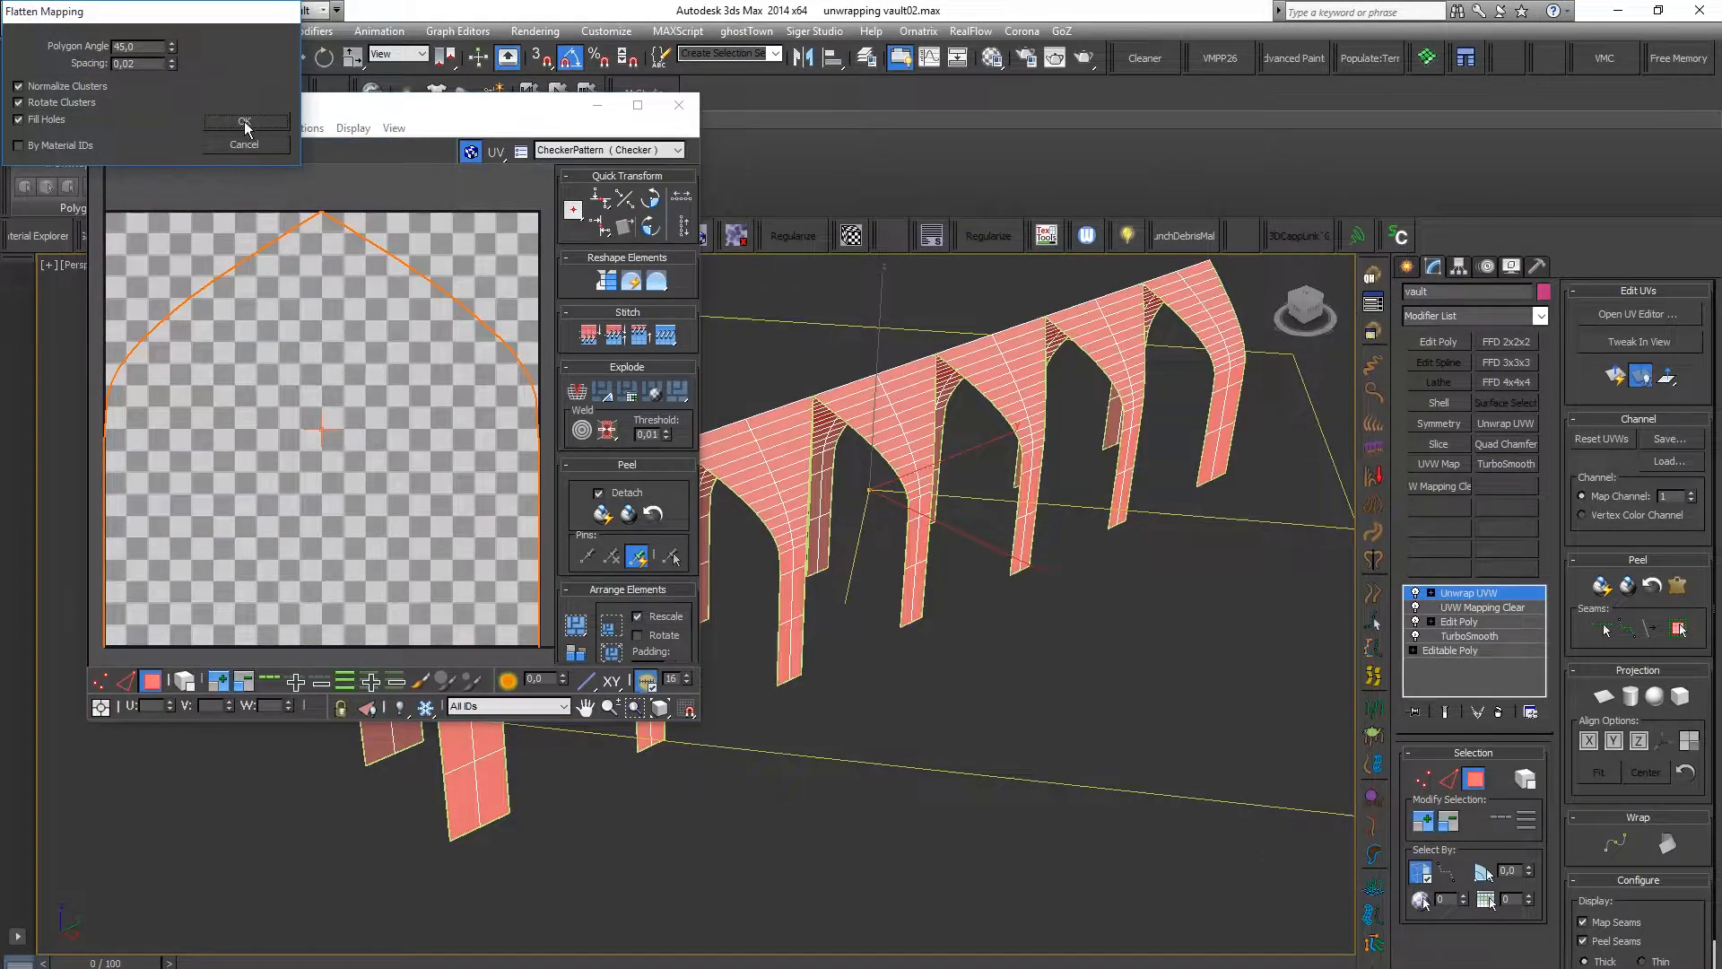
{"action": "left_click", "coordinate": [245, 122]}
Examine the flattened UV shells in the maximized UV editor, and restore it to a smaller window over the viewport
{"action": "left_click", "coordinate": [638, 105]}
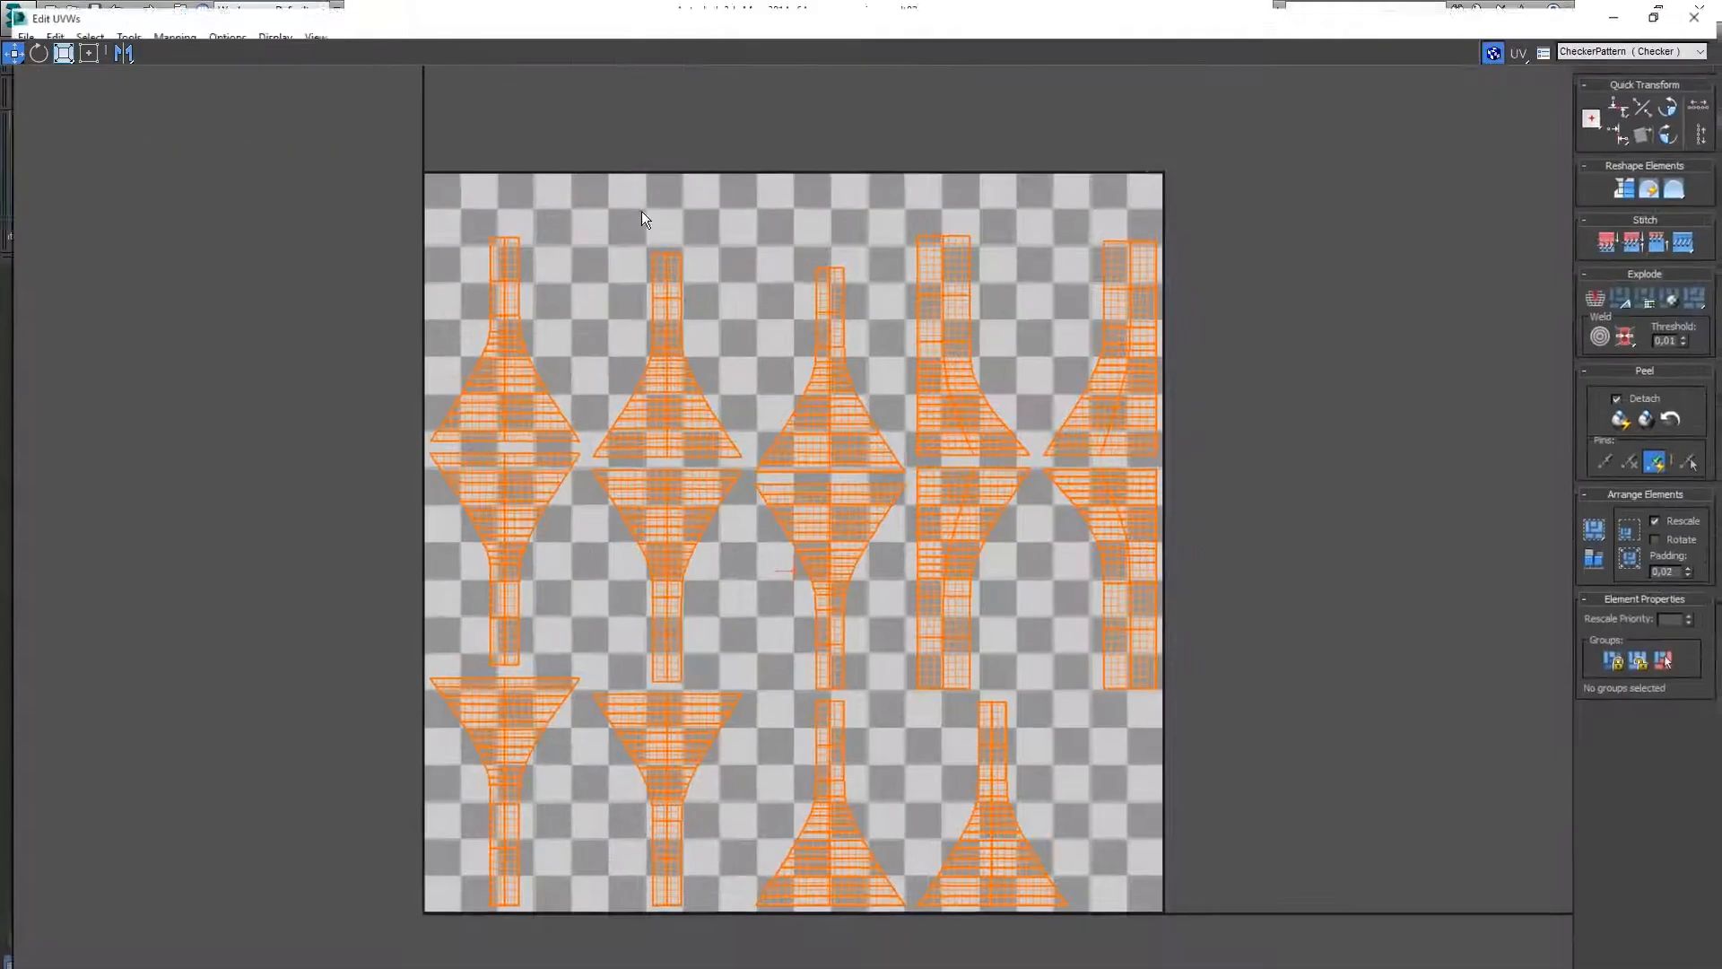
{"action": "scroll", "coordinate": [1067, 467], "scroll_direction": "up", "scroll_amount": 4}
{"action": "scroll", "coordinate": [636, 469], "scroll_direction": "down", "scroll_amount": 6}
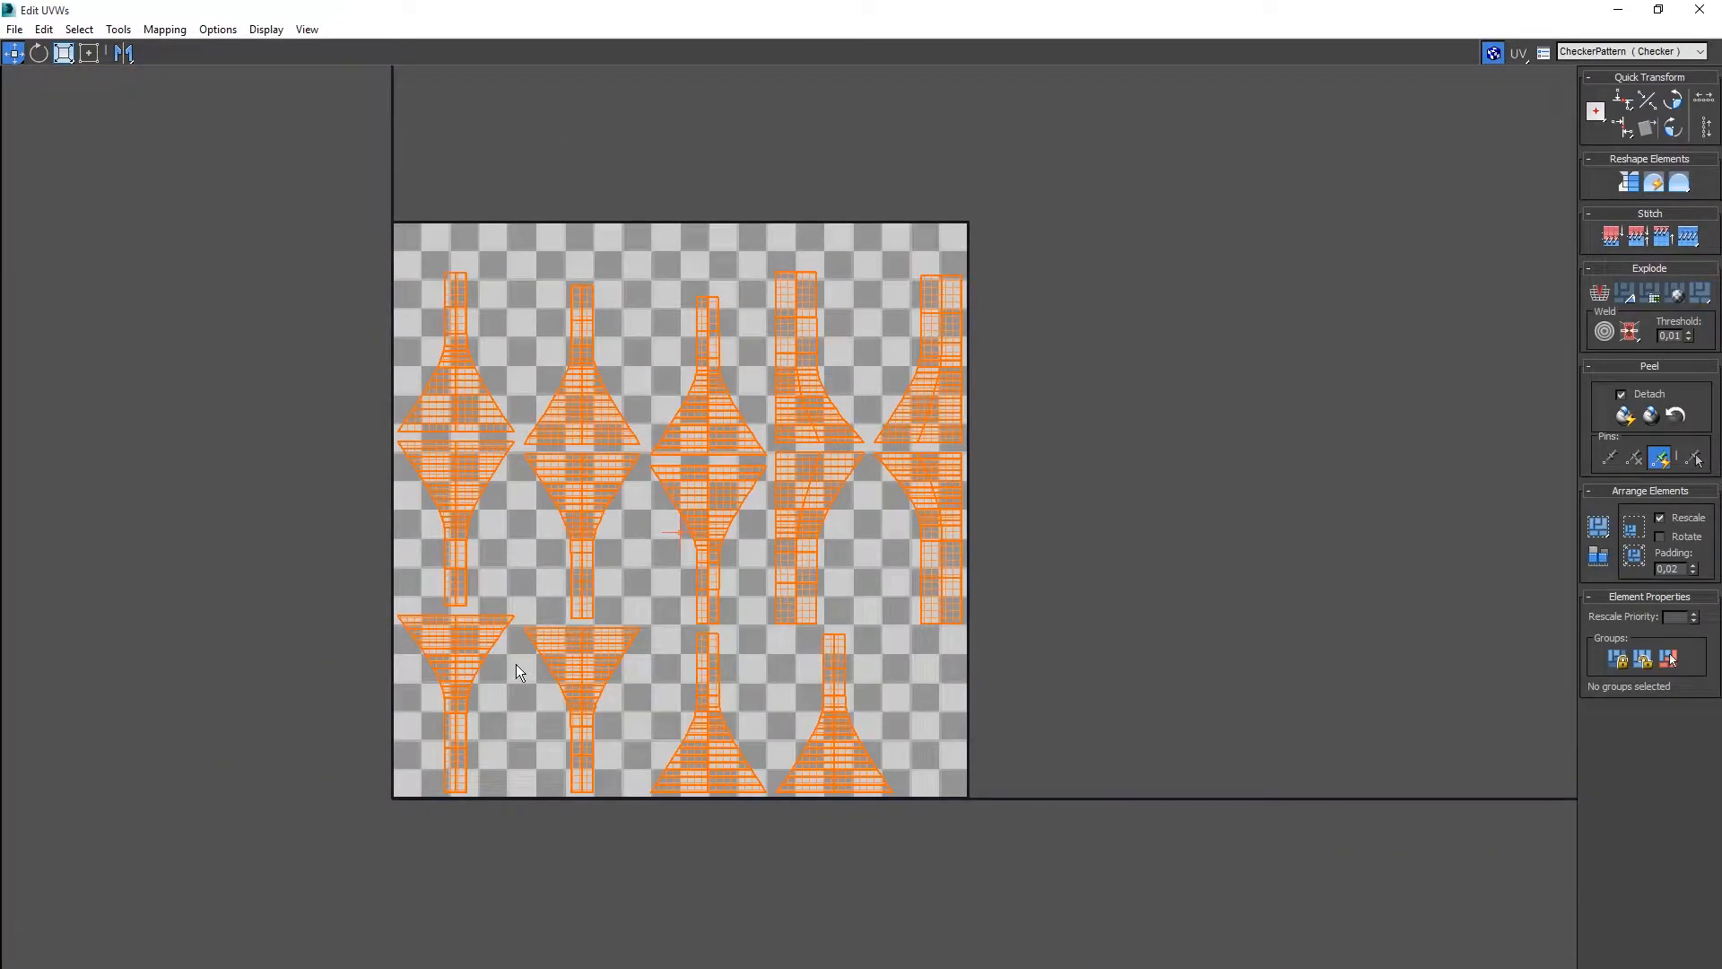
{"action": "scroll", "coordinate": [517, 671], "scroll_direction": "up", "scroll_amount": 5}
{"action": "scroll", "coordinate": [439, 538], "scroll_direction": "down", "scroll_amount": 3}
{"action": "scroll", "coordinate": [419, 401], "scroll_direction": "up", "scroll_amount": 3}
{"action": "scroll", "coordinate": [419, 401], "scroll_direction": "down", "scroll_amount": 4}
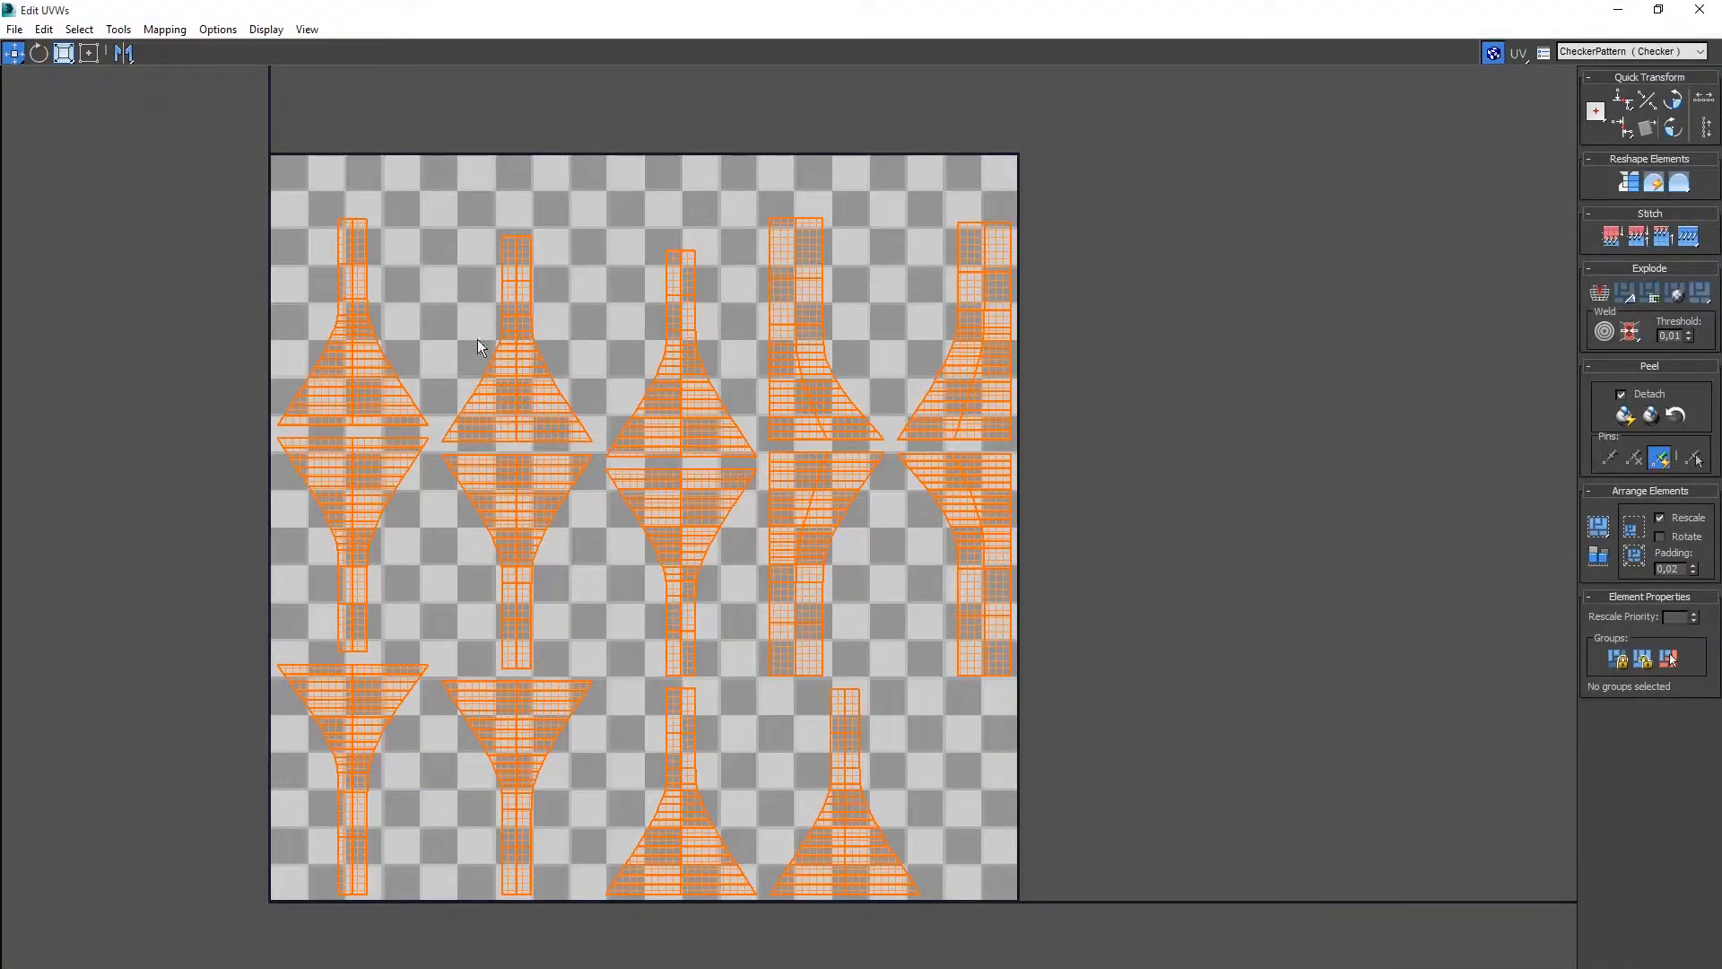
{"action": "scroll", "coordinate": [493, 376], "scroll_direction": "up", "scroll_amount": 3}
{"action": "scroll", "coordinate": [535, 422], "scroll_direction": "down", "scroll_amount": 5}
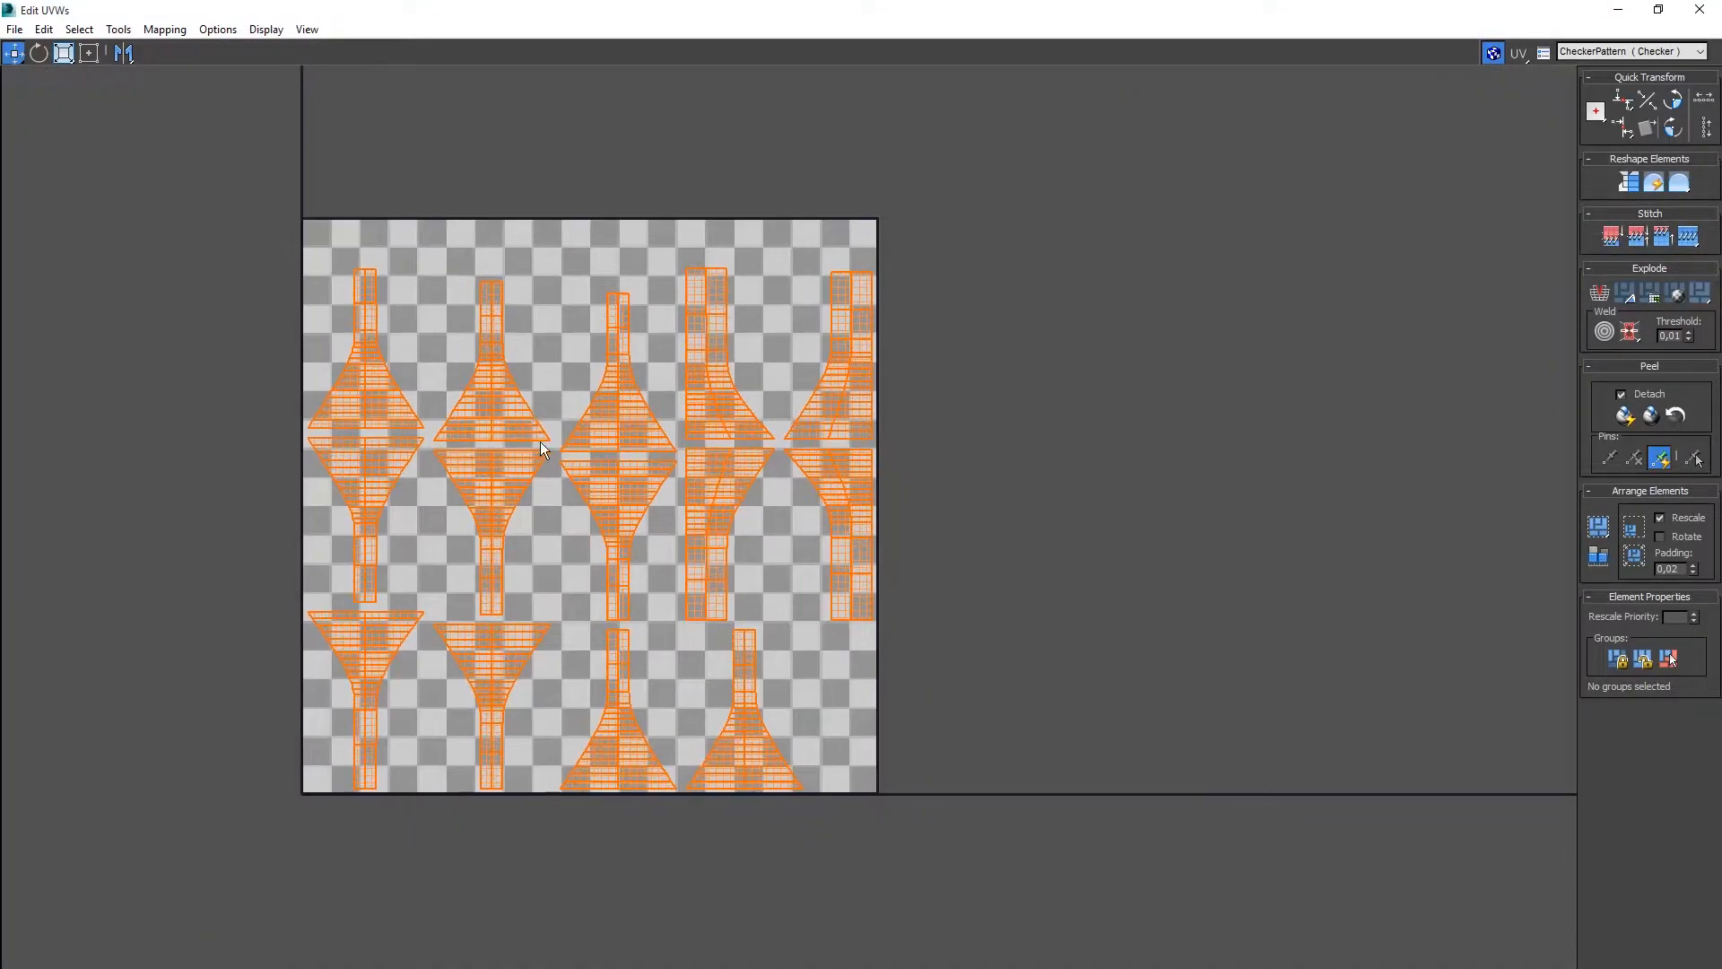
{"action": "scroll", "coordinate": [673, 345], "scroll_direction": "up", "scroll_amount": 4}
{"action": "scroll", "coordinate": [664, 345], "scroll_direction": "down", "scroll_amount": 3}
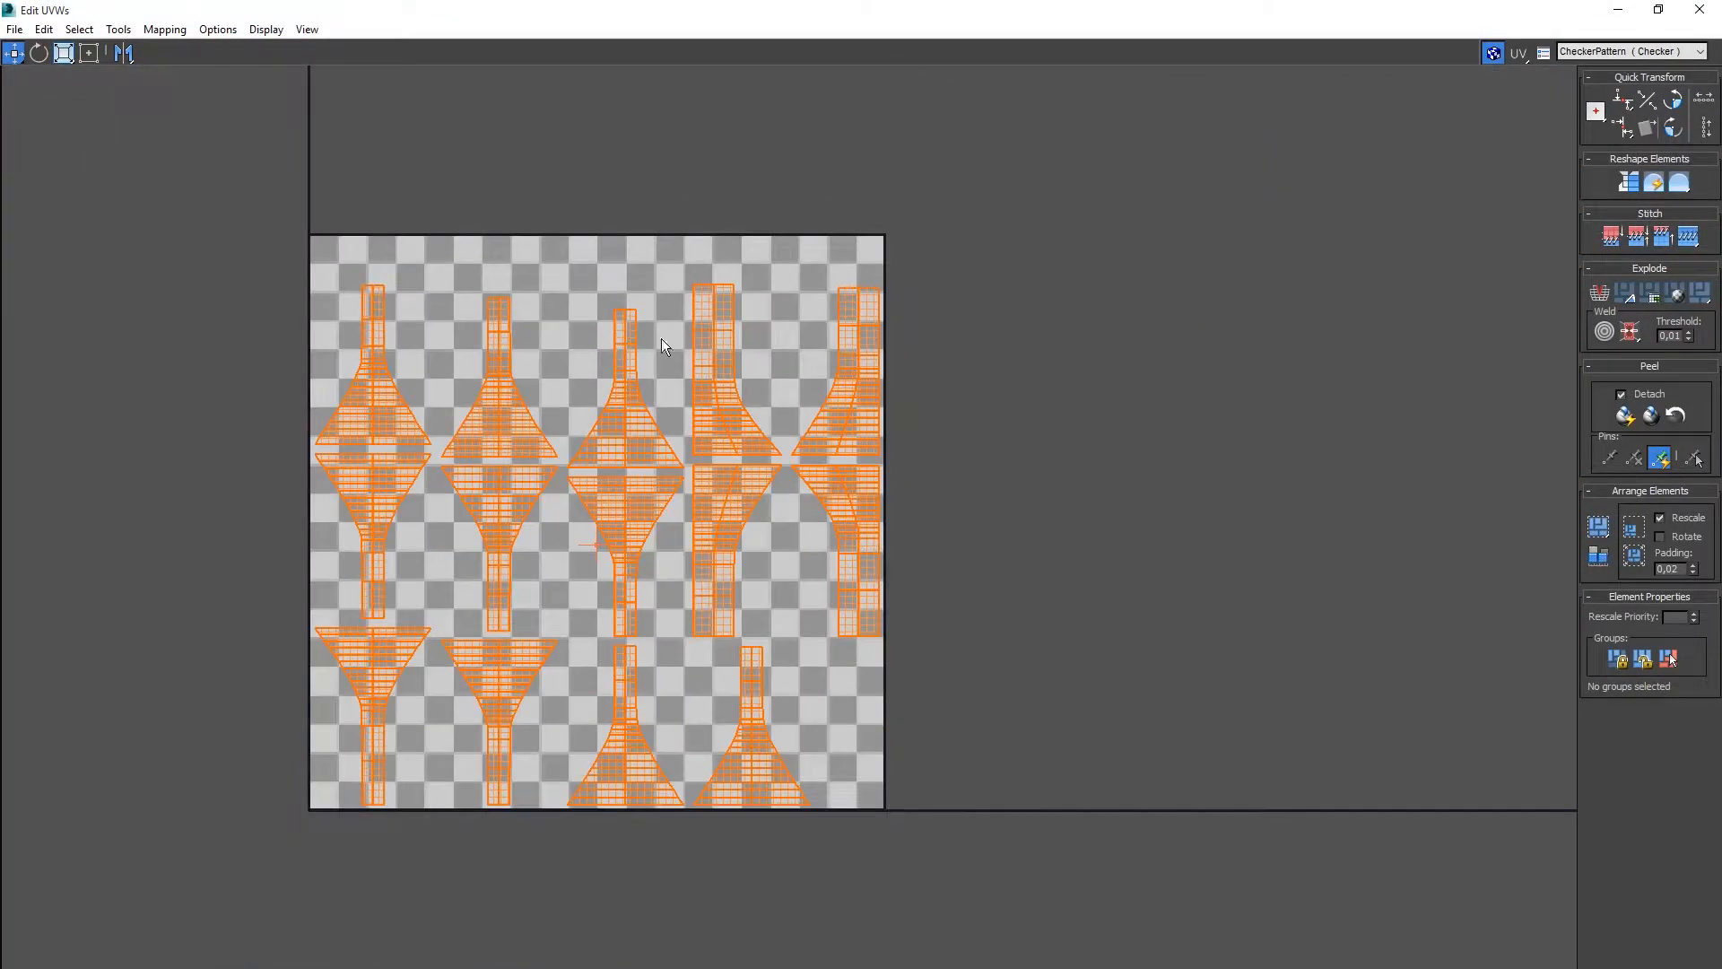
{"action": "left_click", "coordinate": [1658, 10]}
{"action": "left_click_drag", "start_coordinate": [664, 121], "coordinate": [777, 151]}
{"action": "middle_click_drag", "start_coordinate": [355, 475], "coordinate": [466, 468]}
{"action": "scroll", "coordinate": [492, 492], "scroll_direction": "up", "scroll_amount": 2}
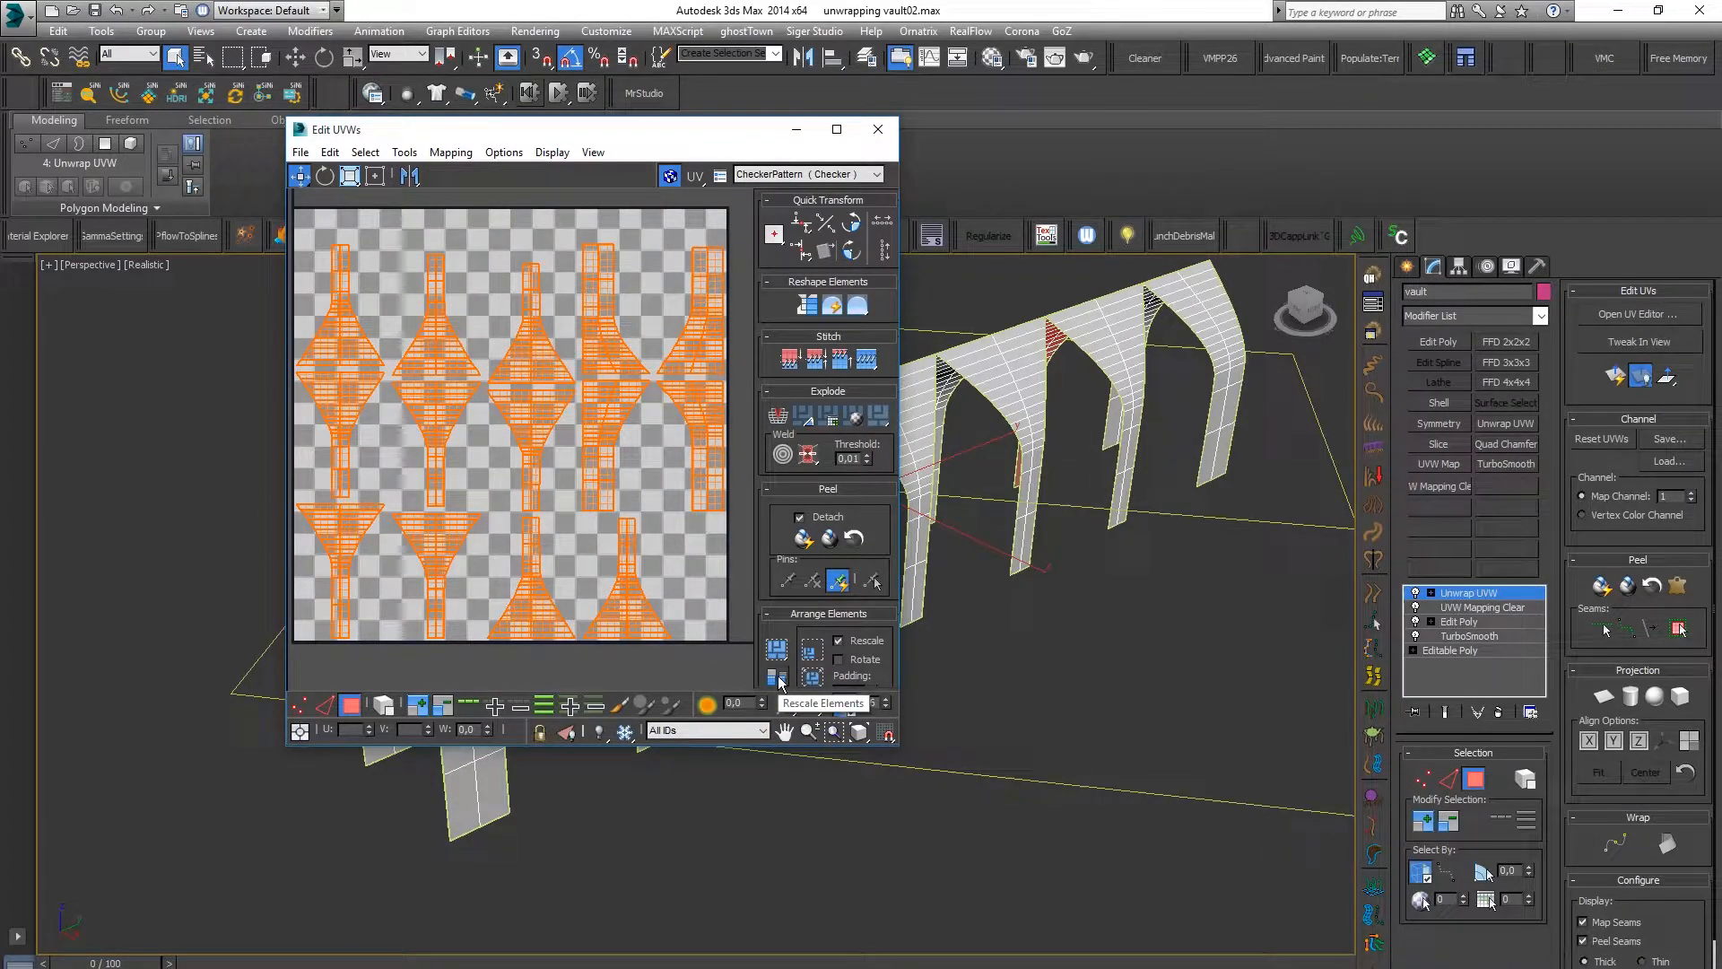
Relax all the vault's UV shells using the Relax By Polygon Angles method
{"action": "left_click", "coordinate": [405, 153]}
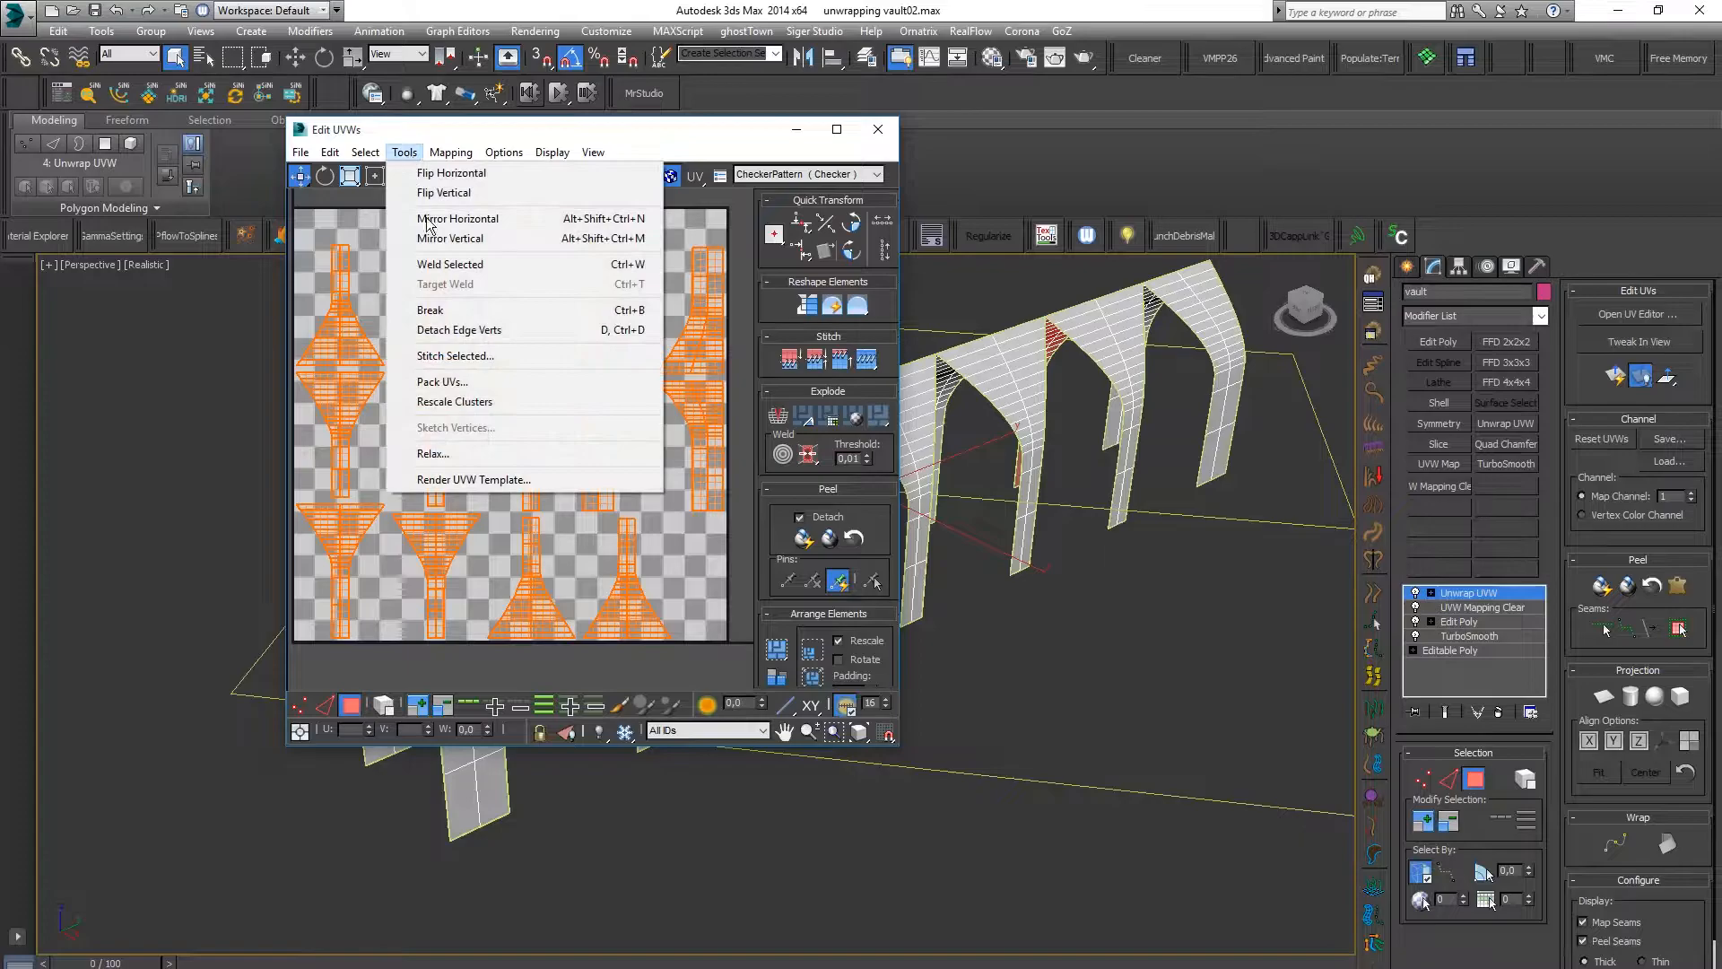
{"action": "left_click", "coordinate": [433, 453]}
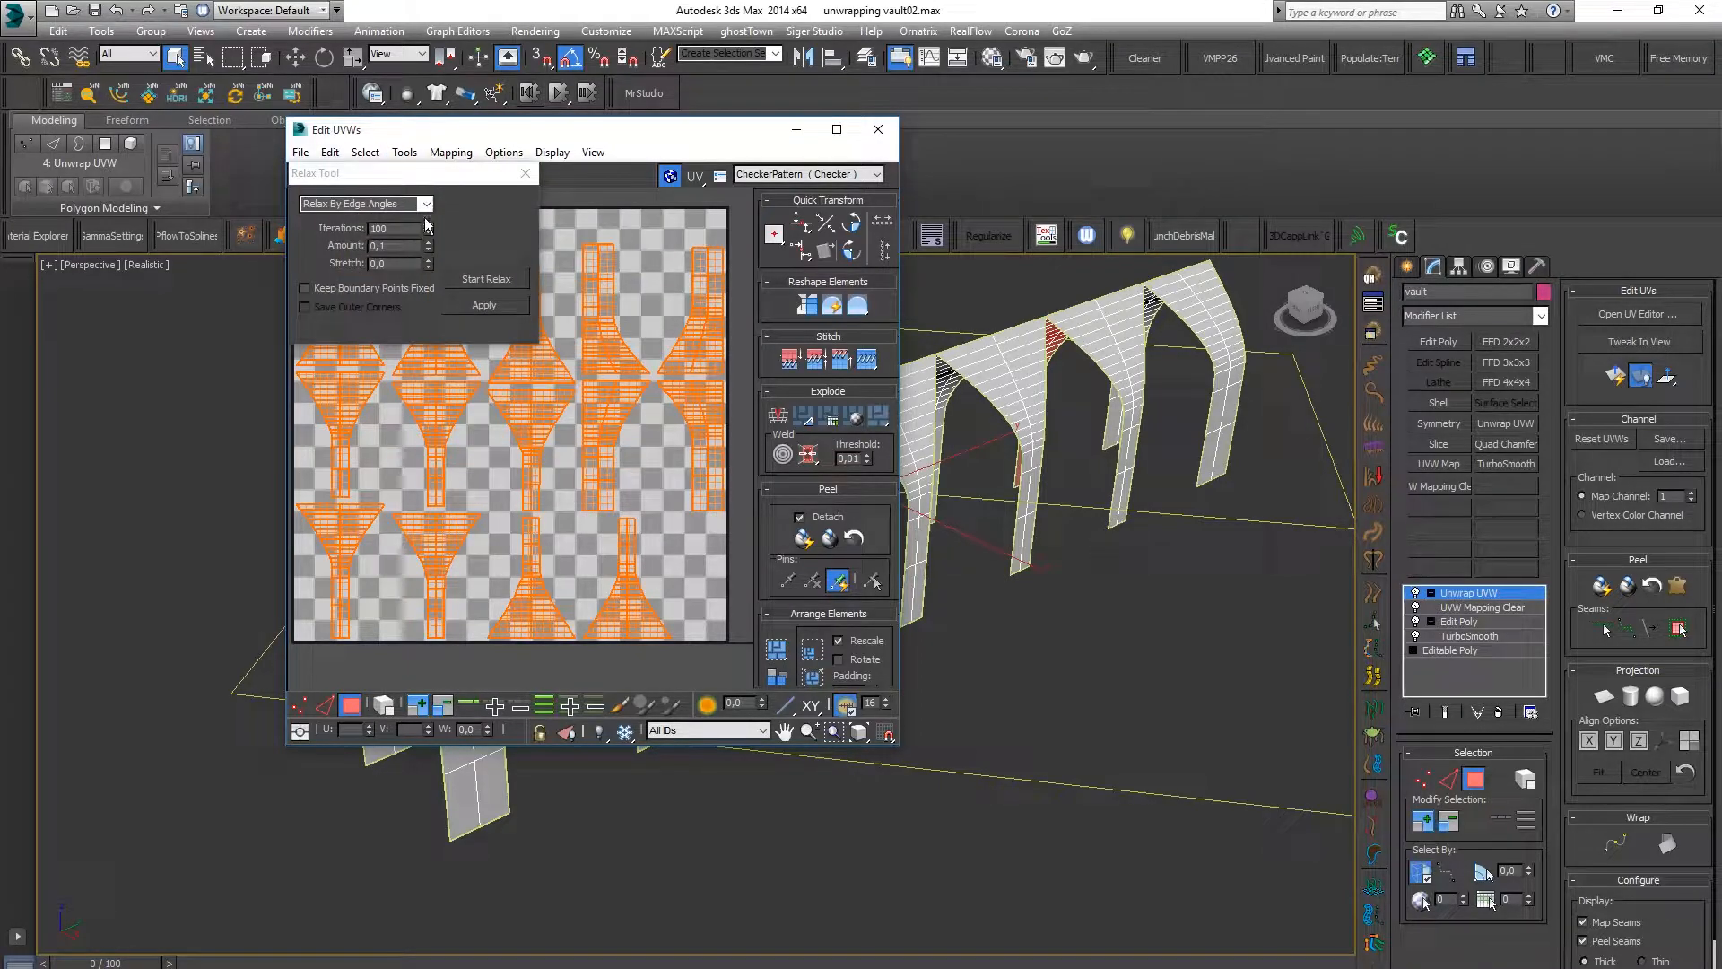
{"action": "left_click", "coordinate": [426, 204]}
{"action": "left_click", "coordinate": [372, 234]}
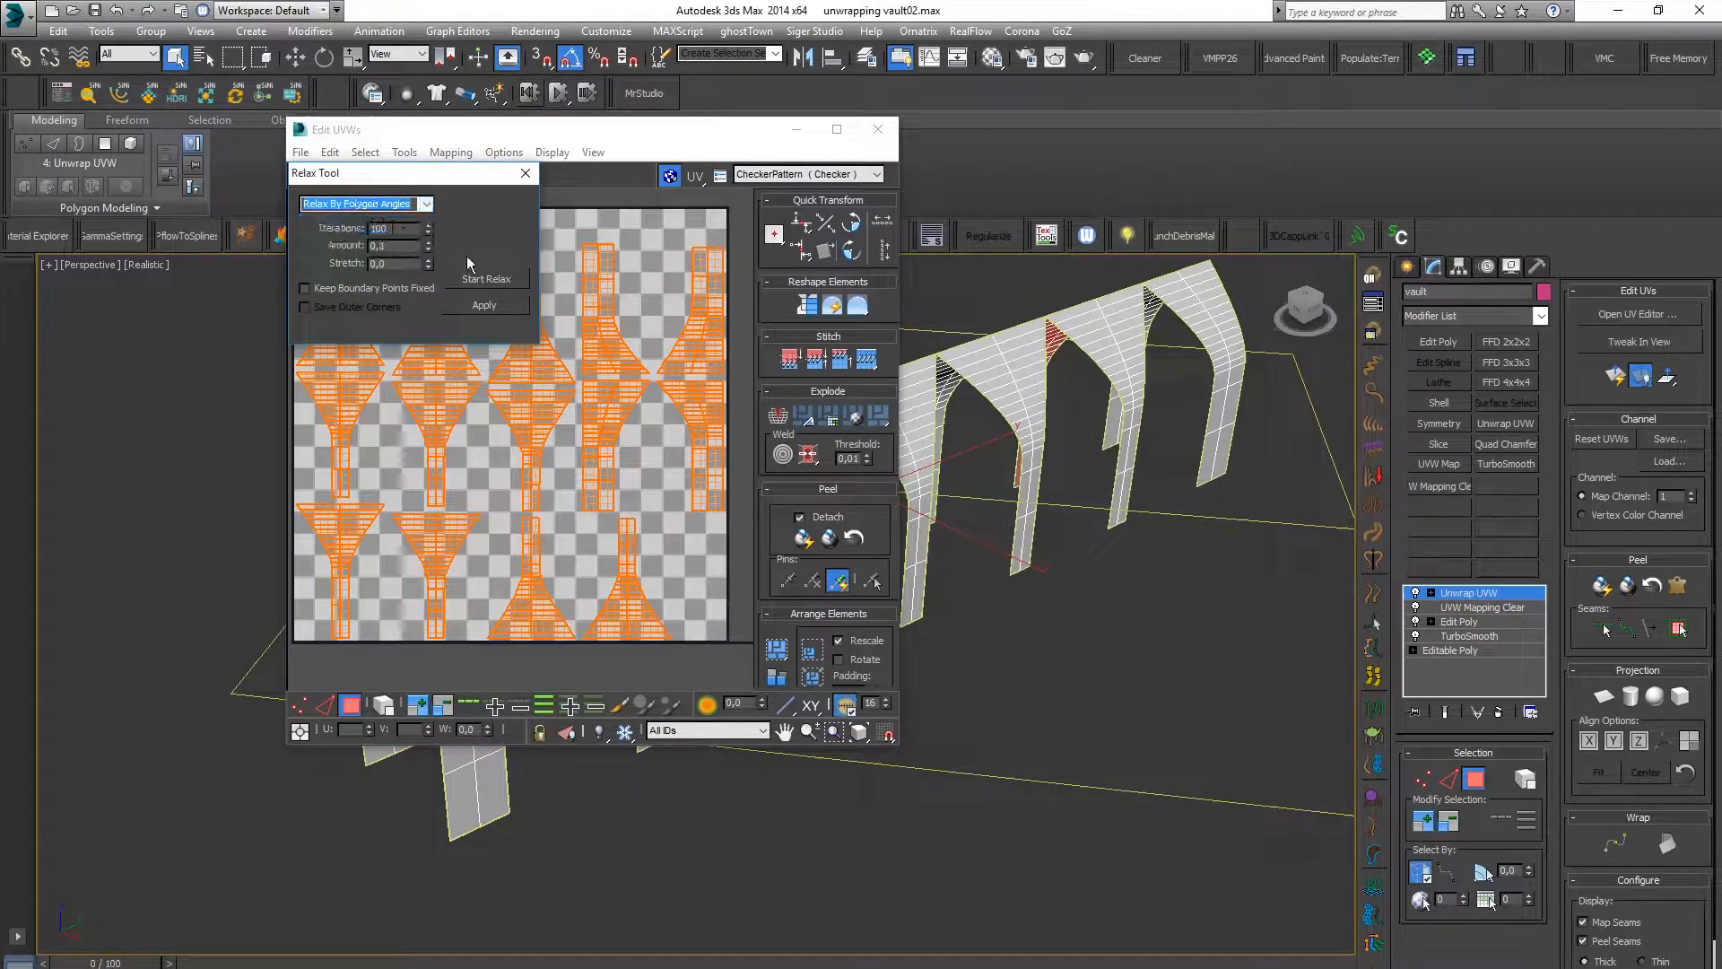
{"action": "left_click", "coordinate": [477, 276]}
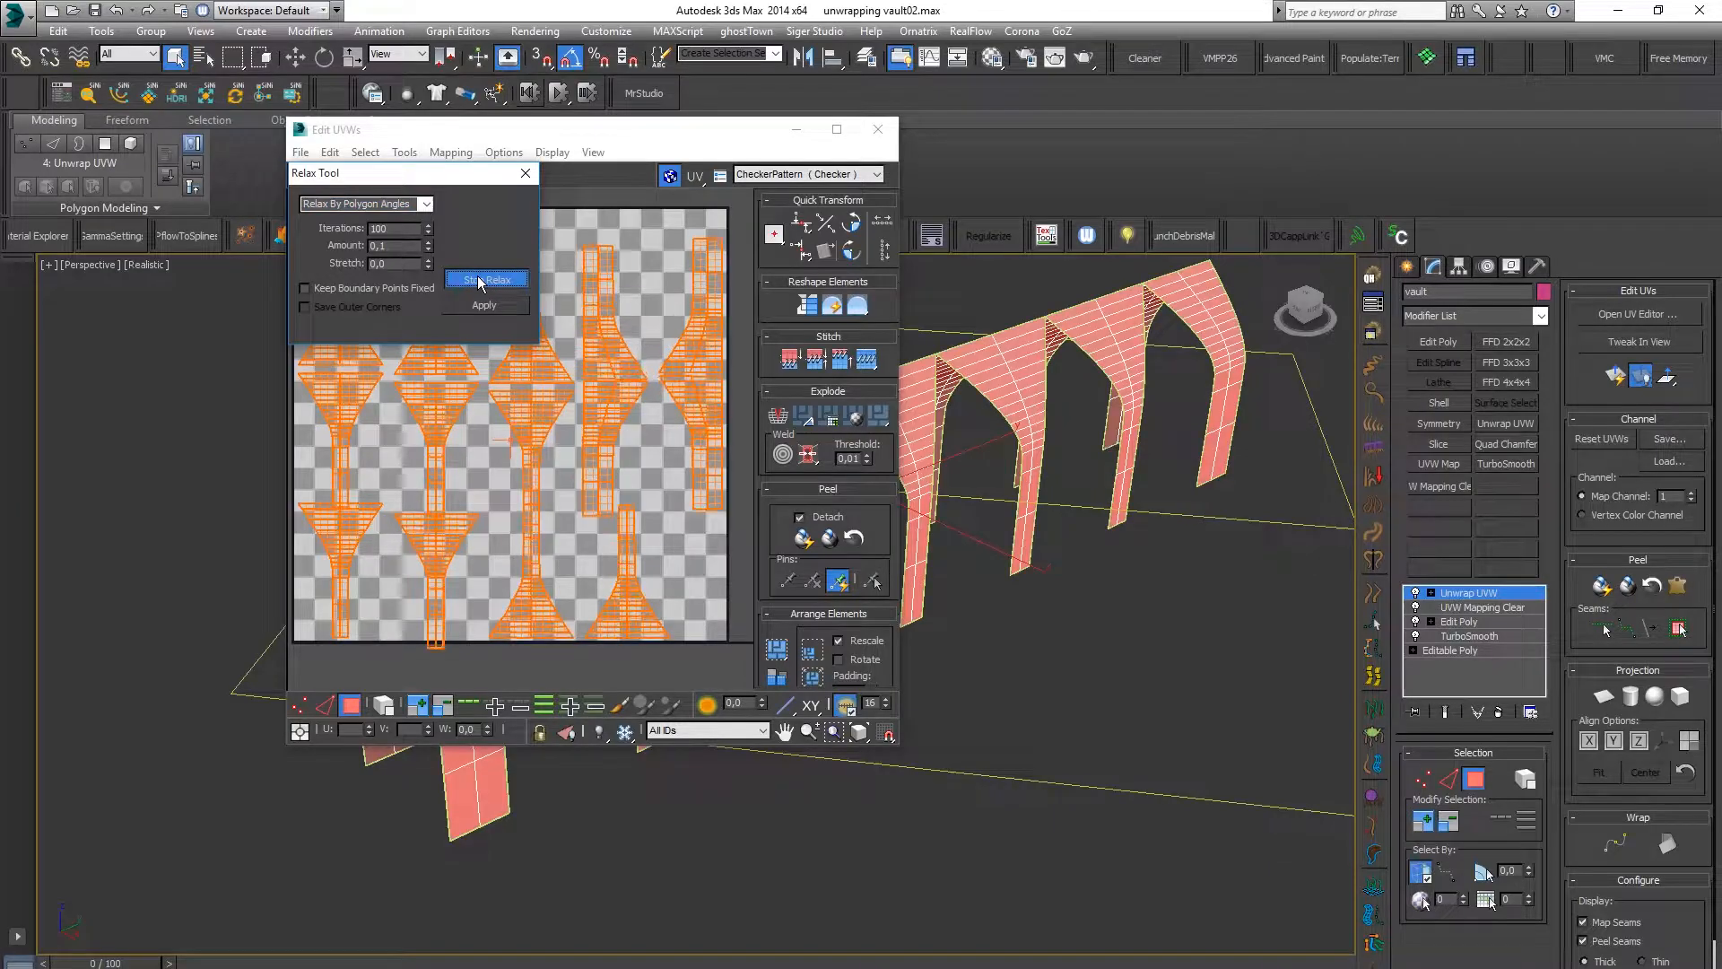
{"action": "left_click", "coordinate": [479, 281]}
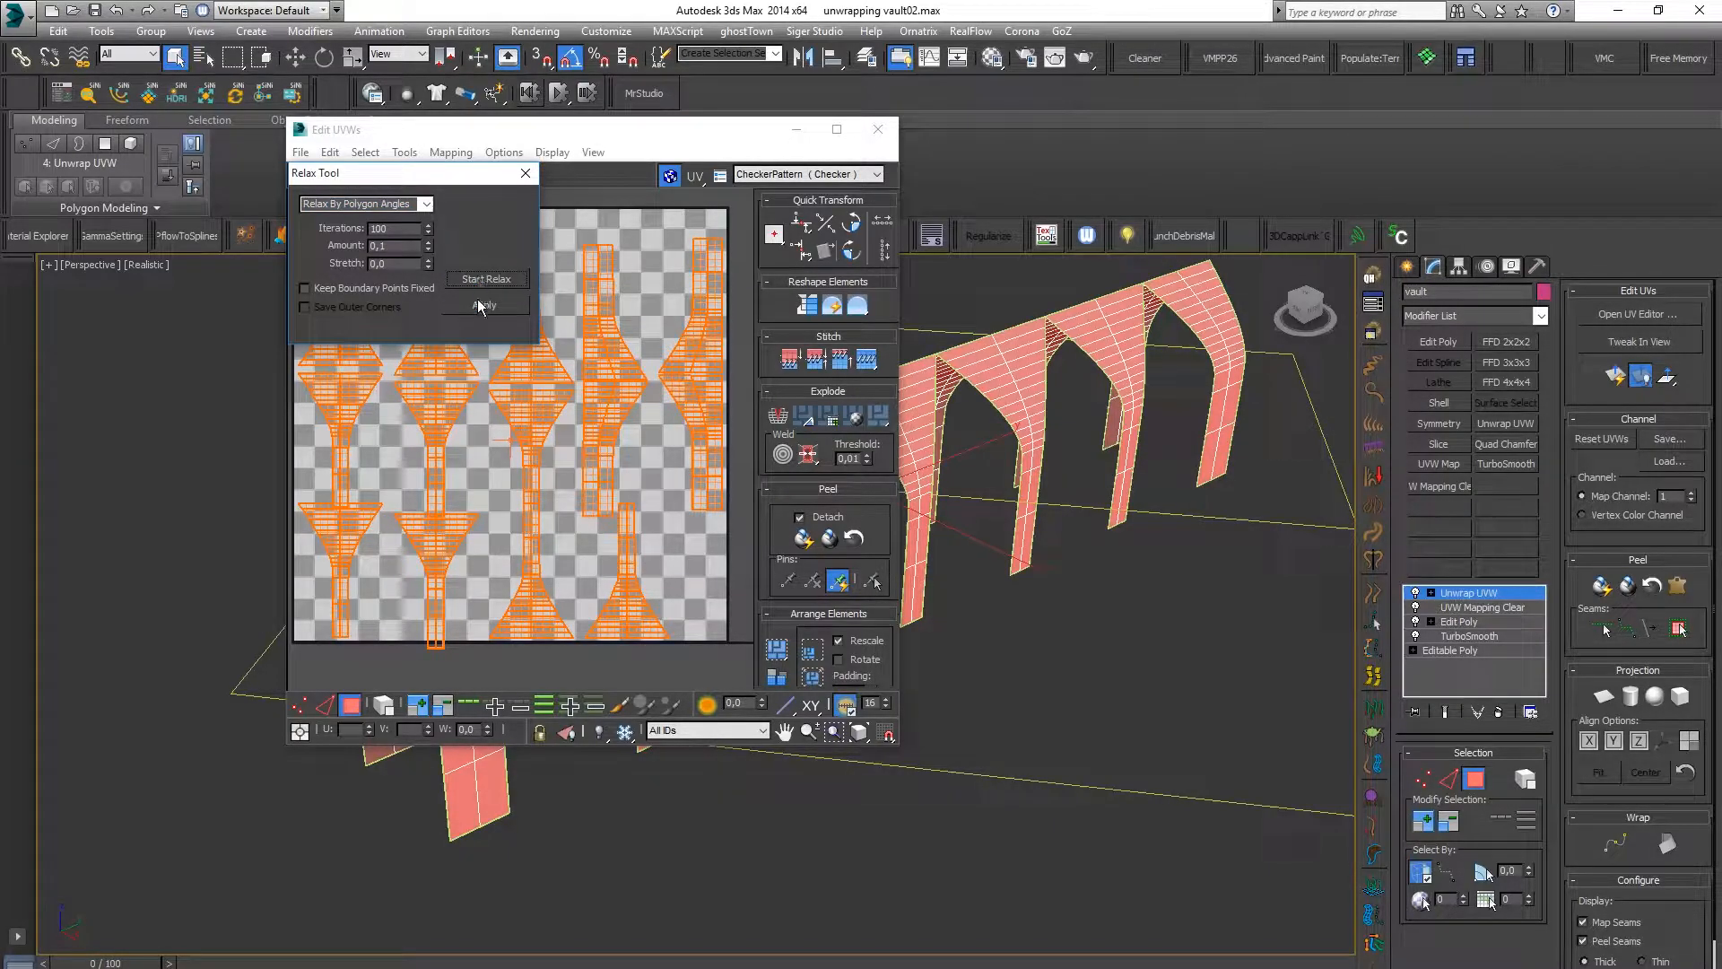
{"action": "left_click", "coordinate": [525, 173]}
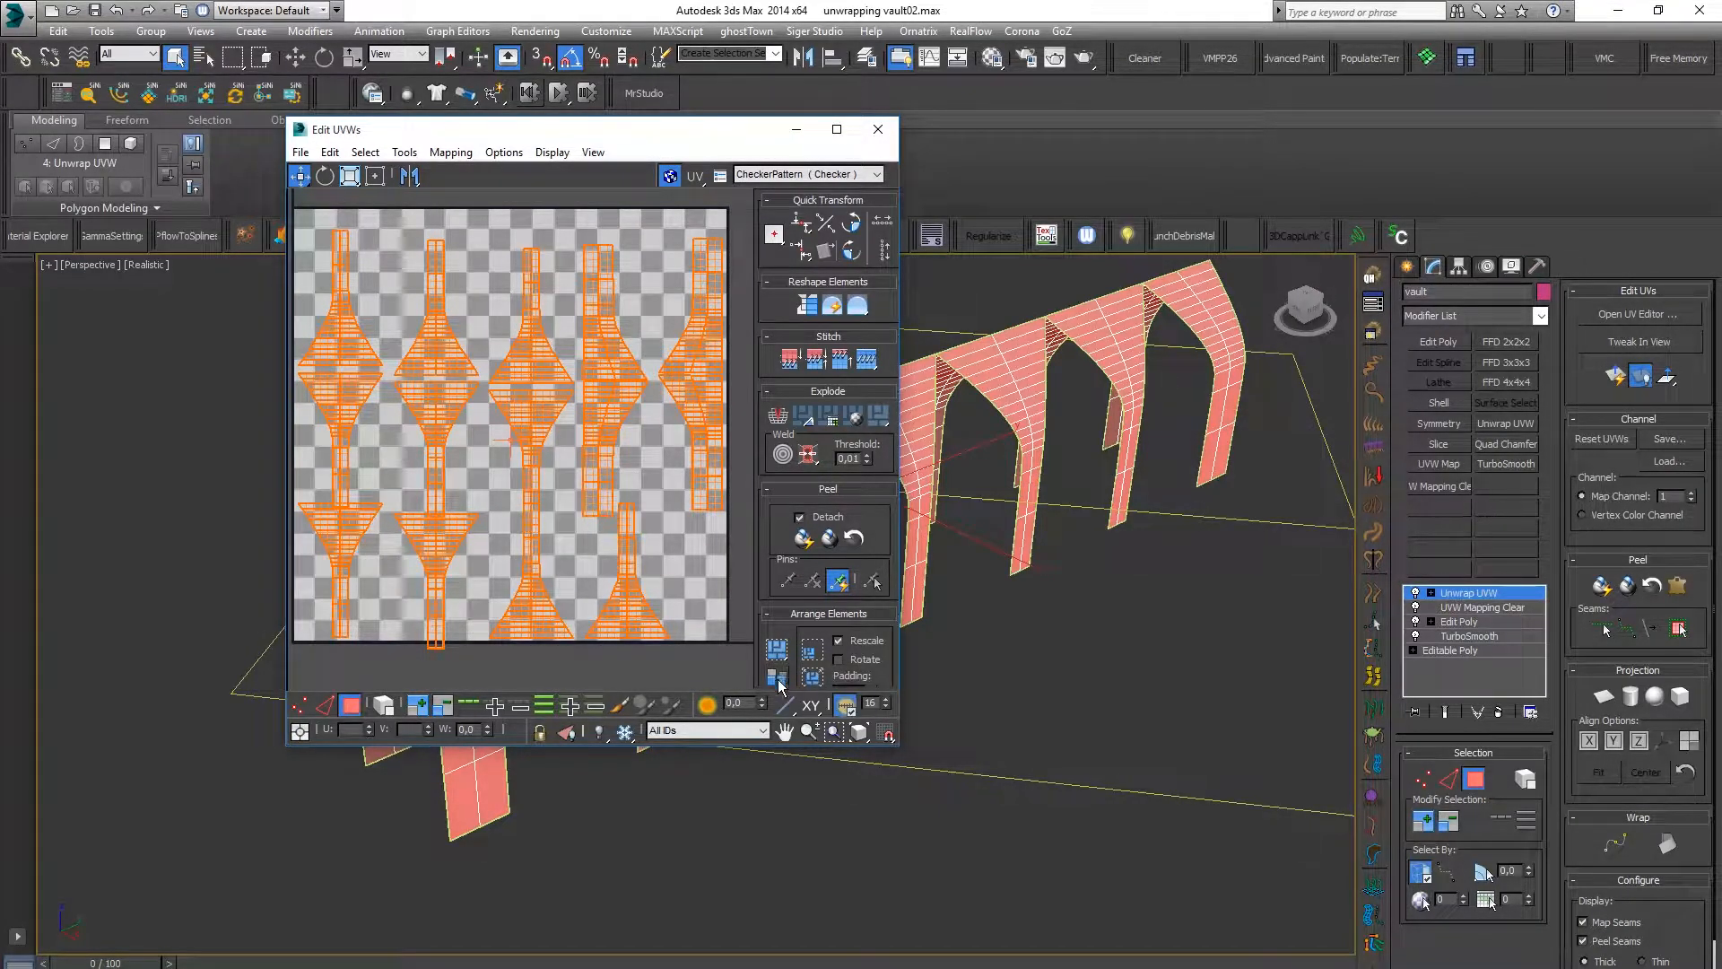
Inspect the end section of the vault beside the UV editor with one of its polygons selected, and clear the selection
{"action": "left_click_drag", "start_coordinate": [749, 141], "coordinate": [529, 147]}
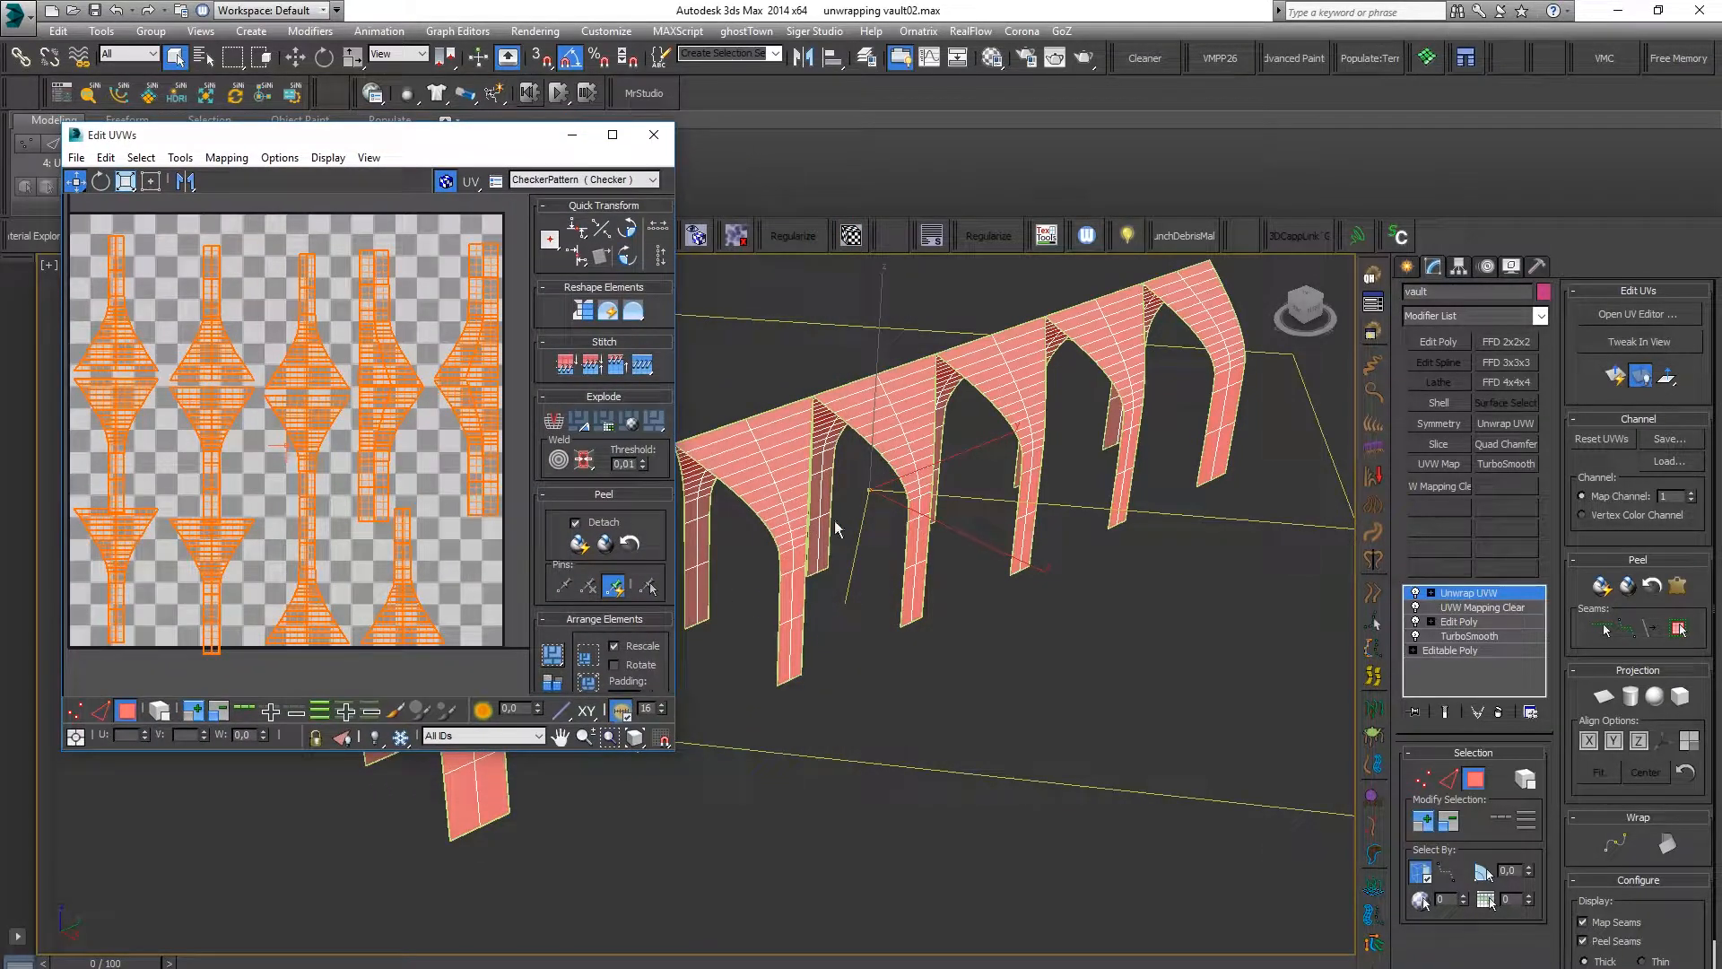
{"action": "middle_click_drag", "start_coordinate": [956, 517], "coordinate": [949, 579], "text": "alt"}
{"action": "left_click", "coordinate": [1127, 353]}
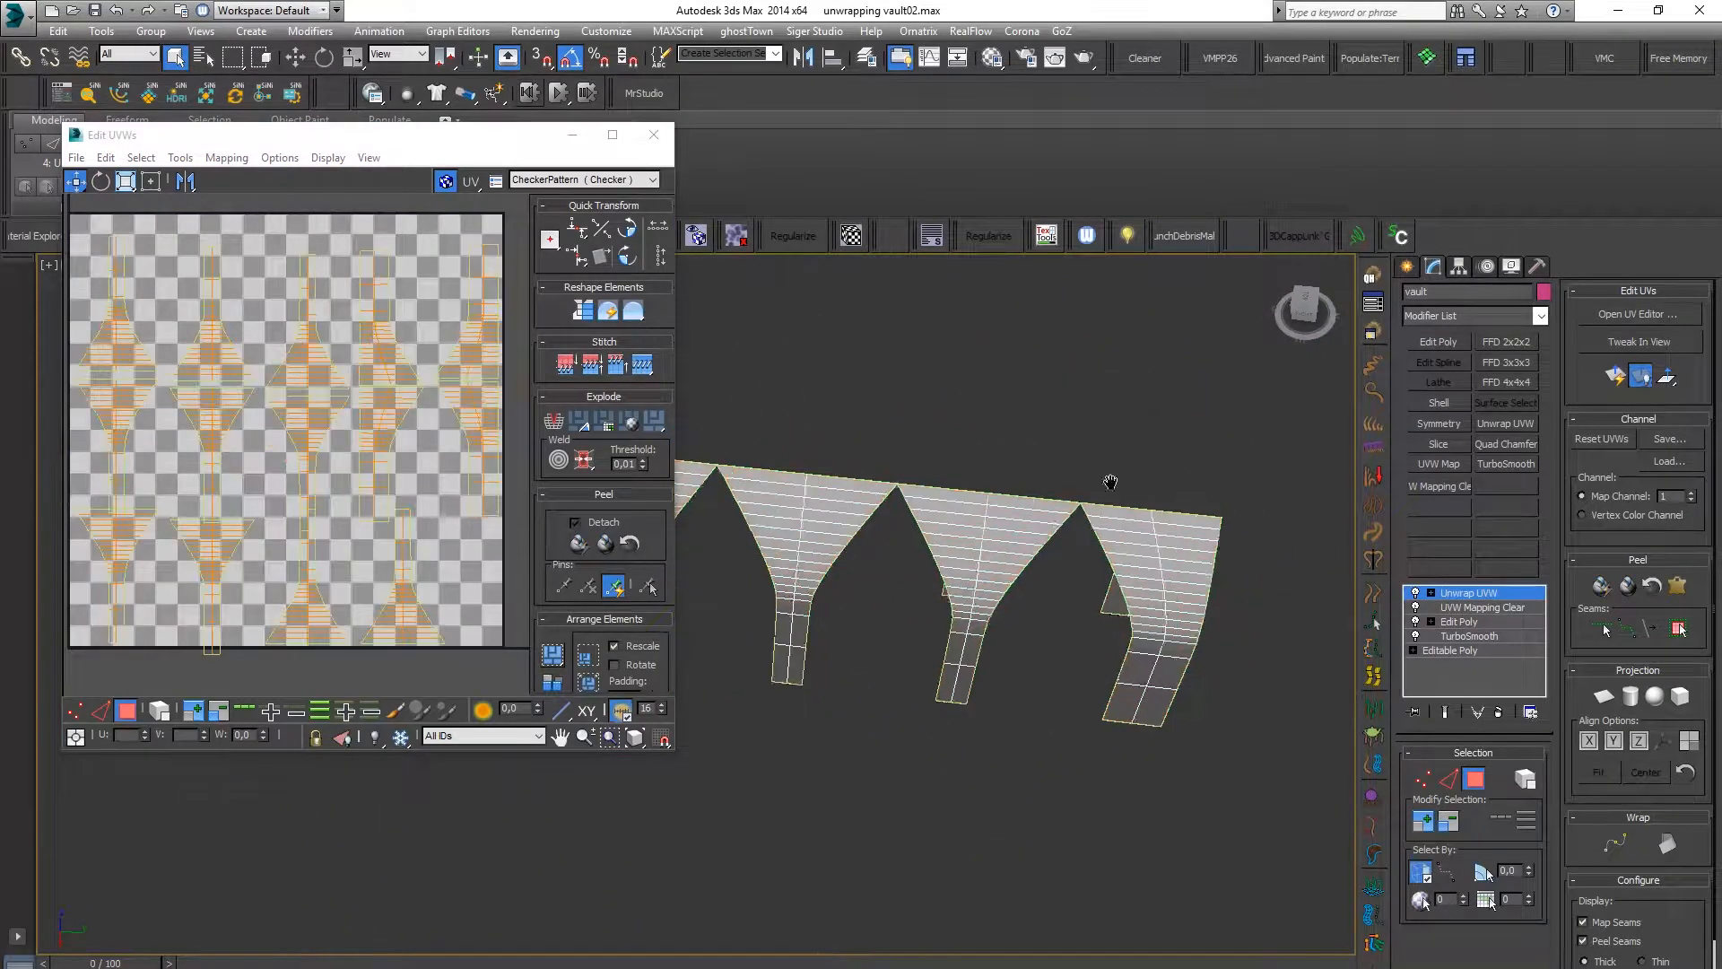
{"action": "middle_click_drag", "start_coordinate": [1131, 478], "coordinate": [883, 533]}
{"action": "left_click", "coordinate": [915, 627]}
{"action": "middle_click_drag", "start_coordinate": [920, 627], "coordinate": [806, 628], "text": "alt"}
{"action": "scroll", "coordinate": [908, 628], "scroll_direction": "up", "scroll_amount": 4}
{"action": "middle_click_drag", "start_coordinate": [933, 623], "coordinate": [1054, 678], "text": "alt"}
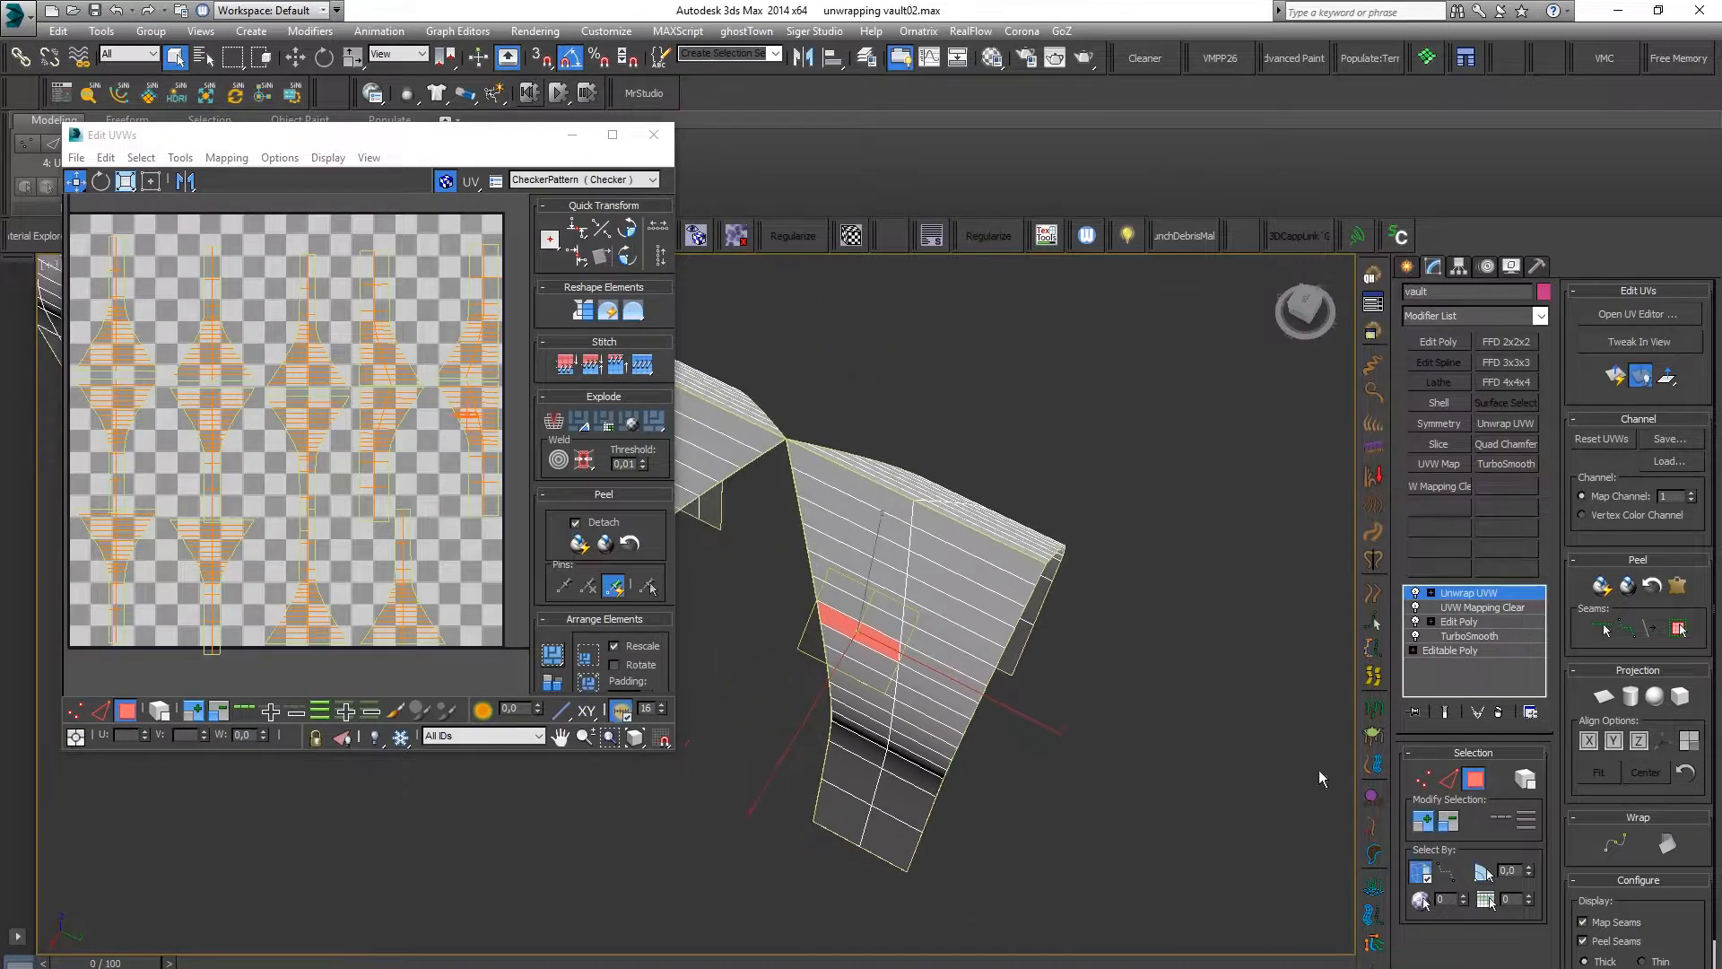
{"action": "middle_click_drag", "start_coordinate": [982, 576], "coordinate": [1038, 654], "text": "alt"}
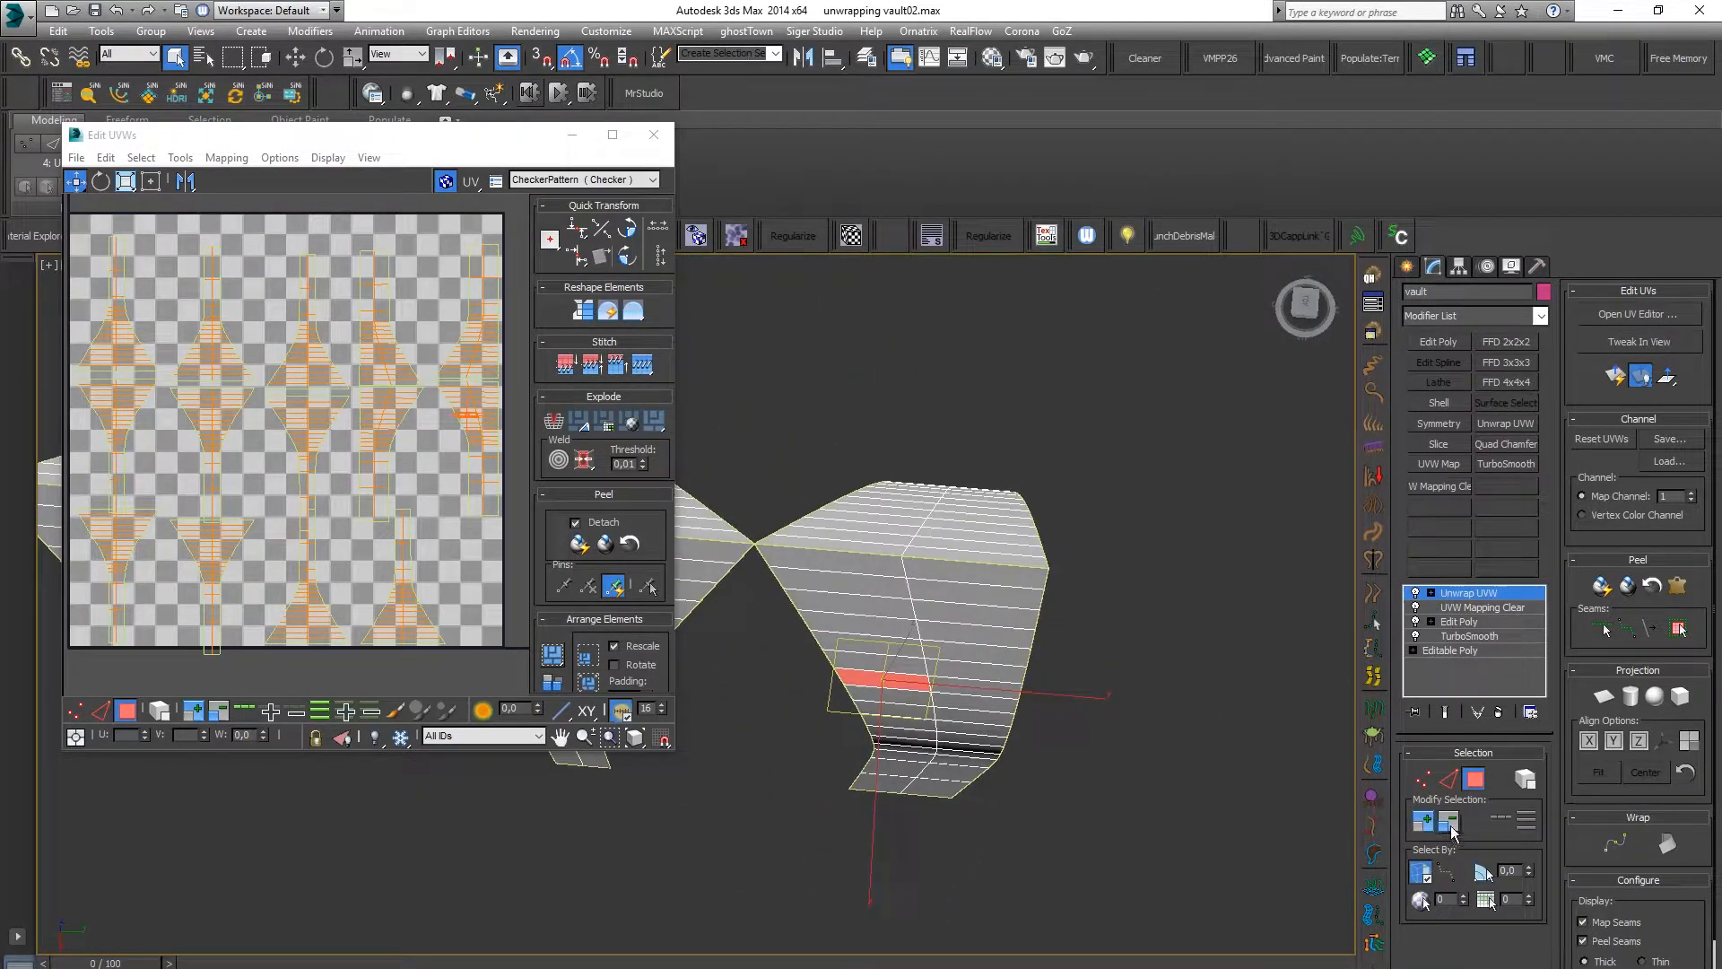
{"action": "left_click", "coordinate": [1299, 758]}
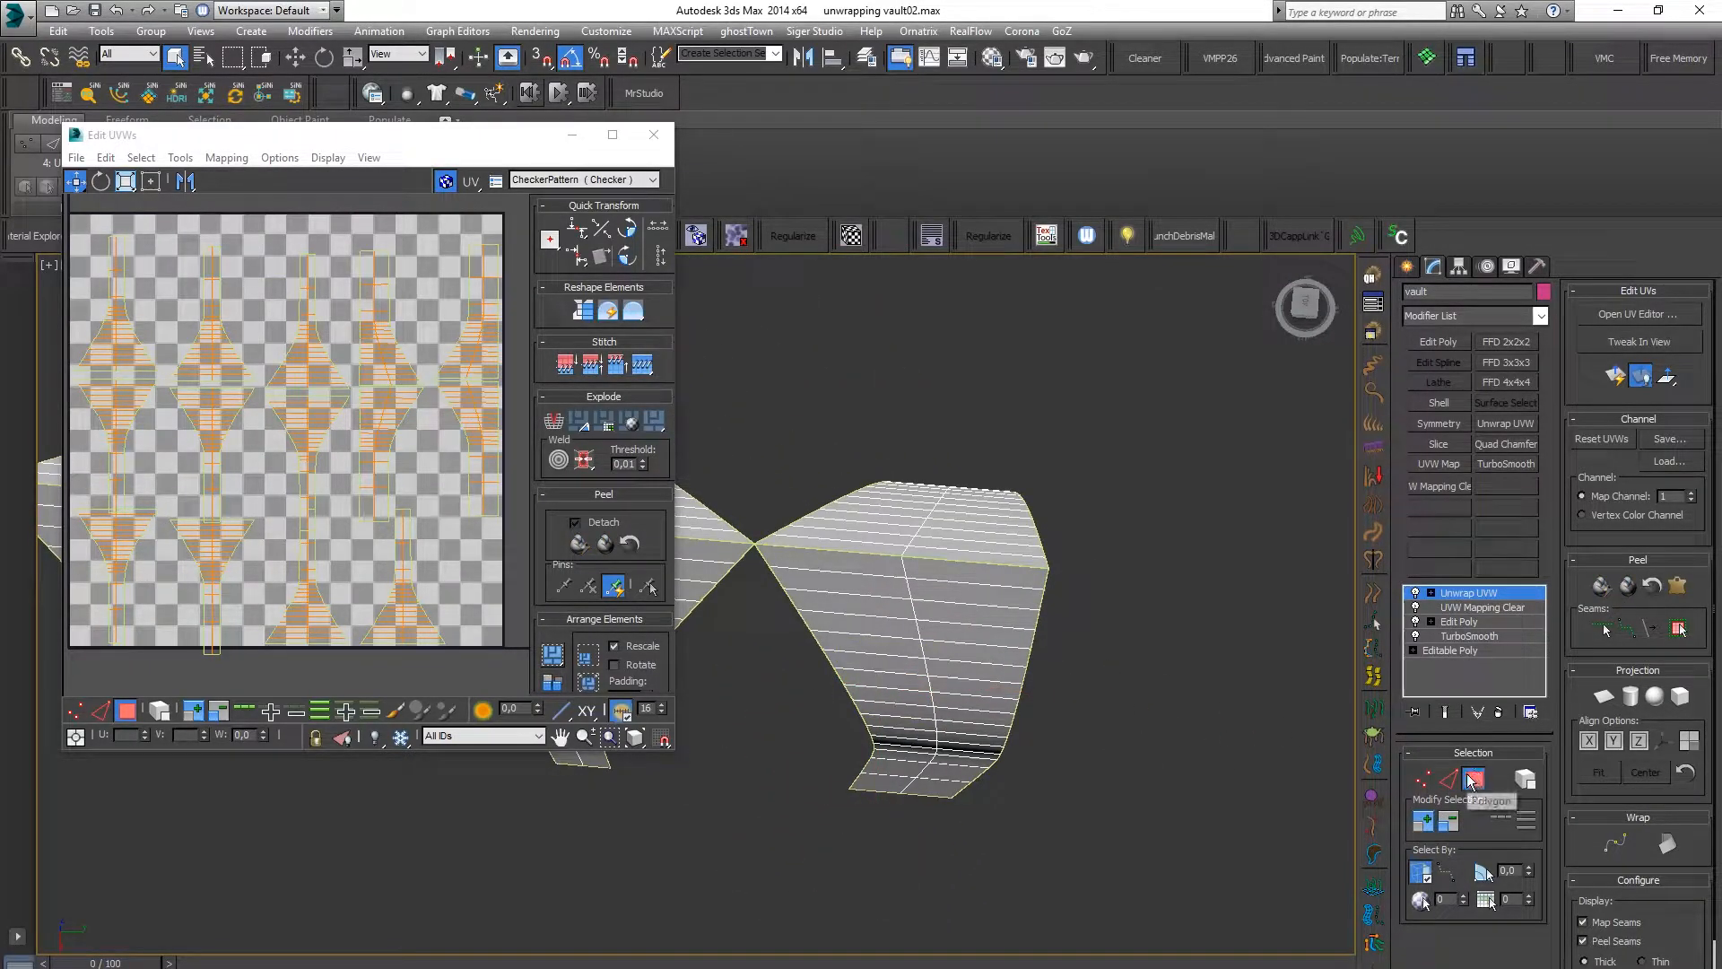
Enable polygon selection by planar angle with a threshold of 45
{"action": "left_click", "coordinate": [1485, 872]}
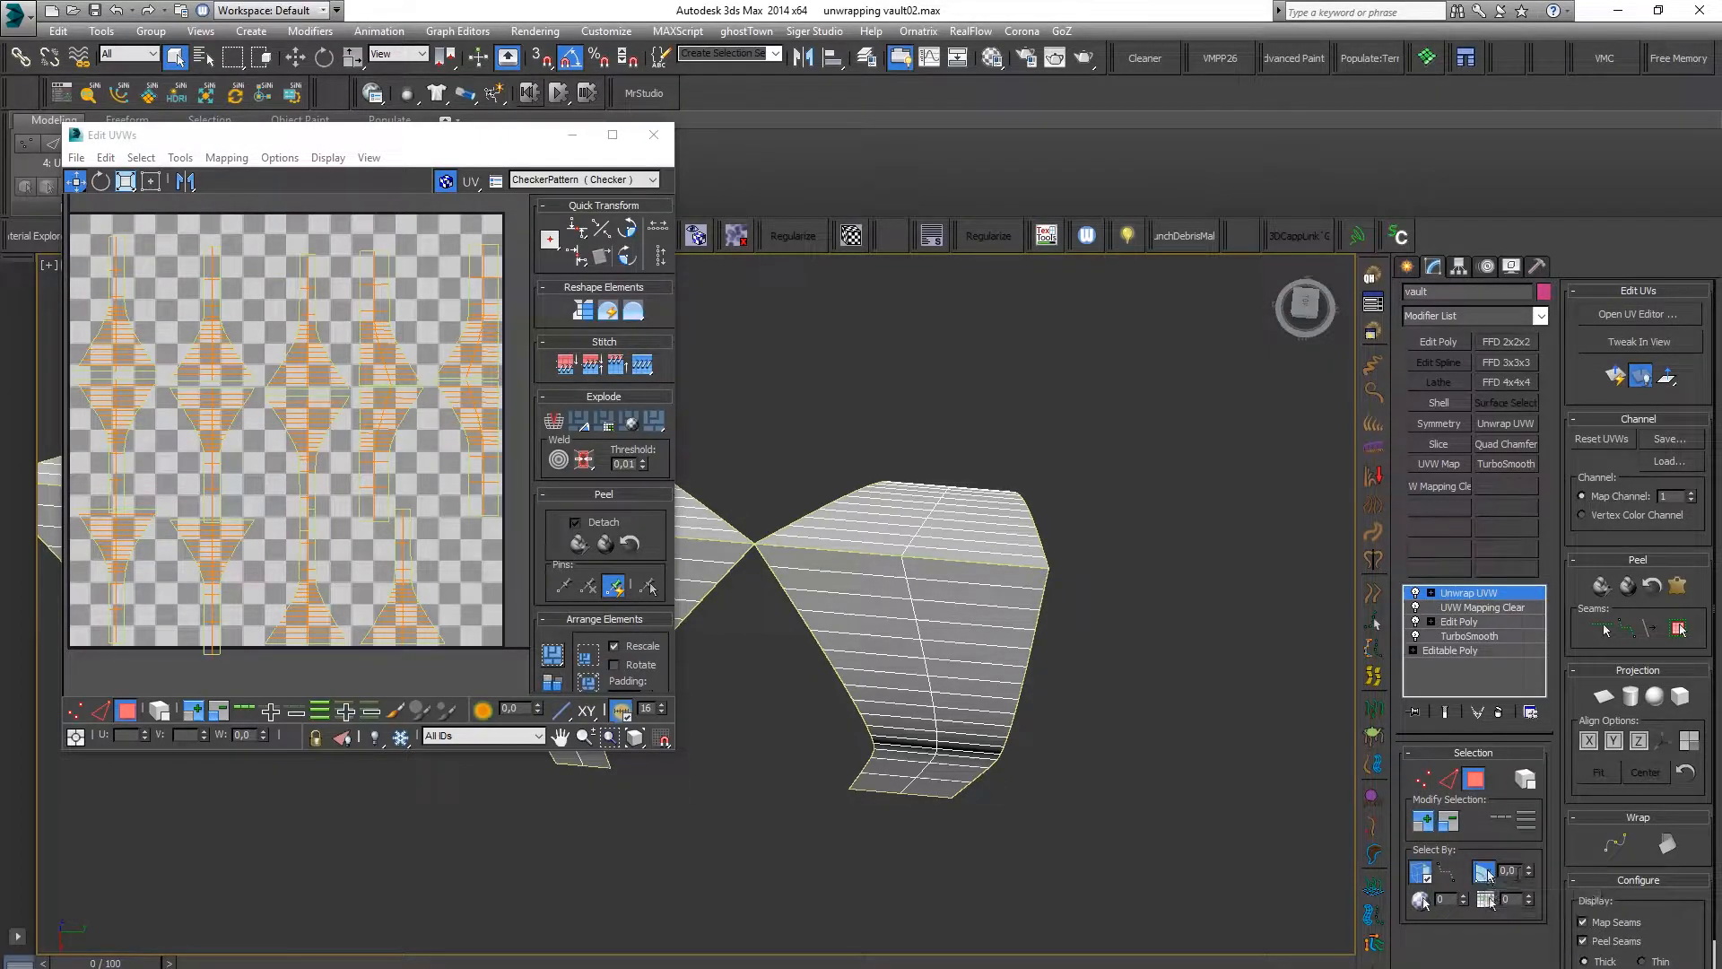
{"action": "type", "text": "45"}
{"action": "key", "text": "Return"}
{"action": "middle_click_drag", "start_coordinate": [1002, 683], "coordinate": [1014, 703]}
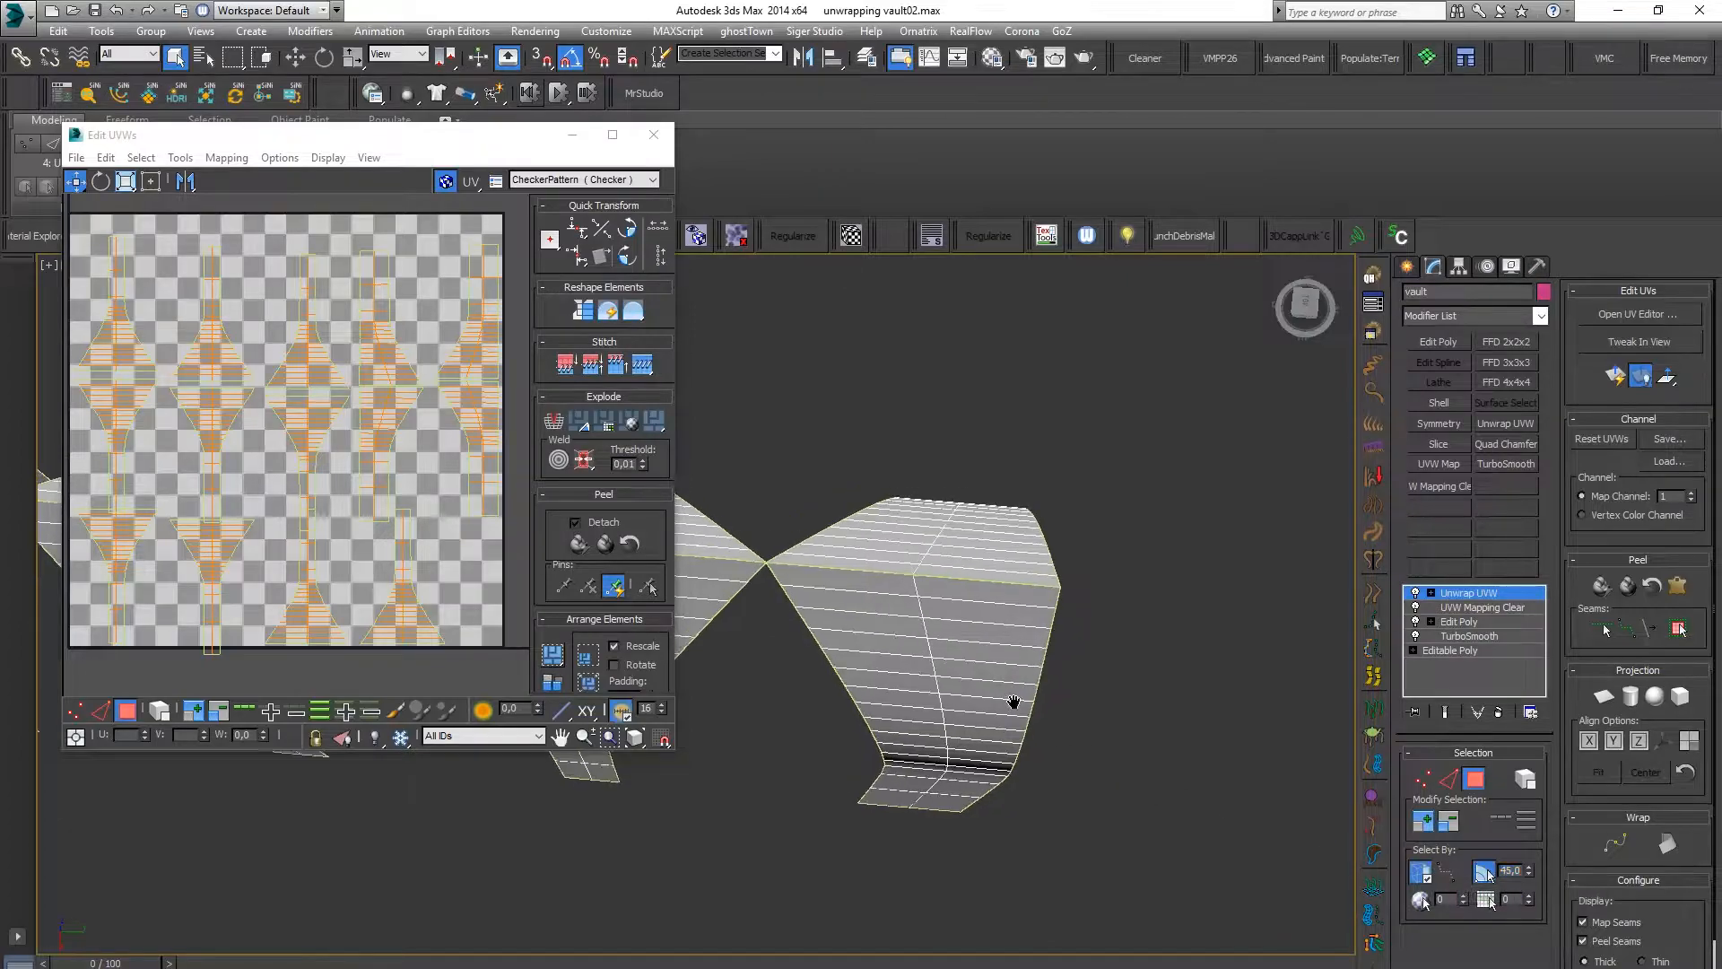
{"action": "left_click_drag", "start_coordinate": [1009, 375], "coordinate": [1015, 743]}
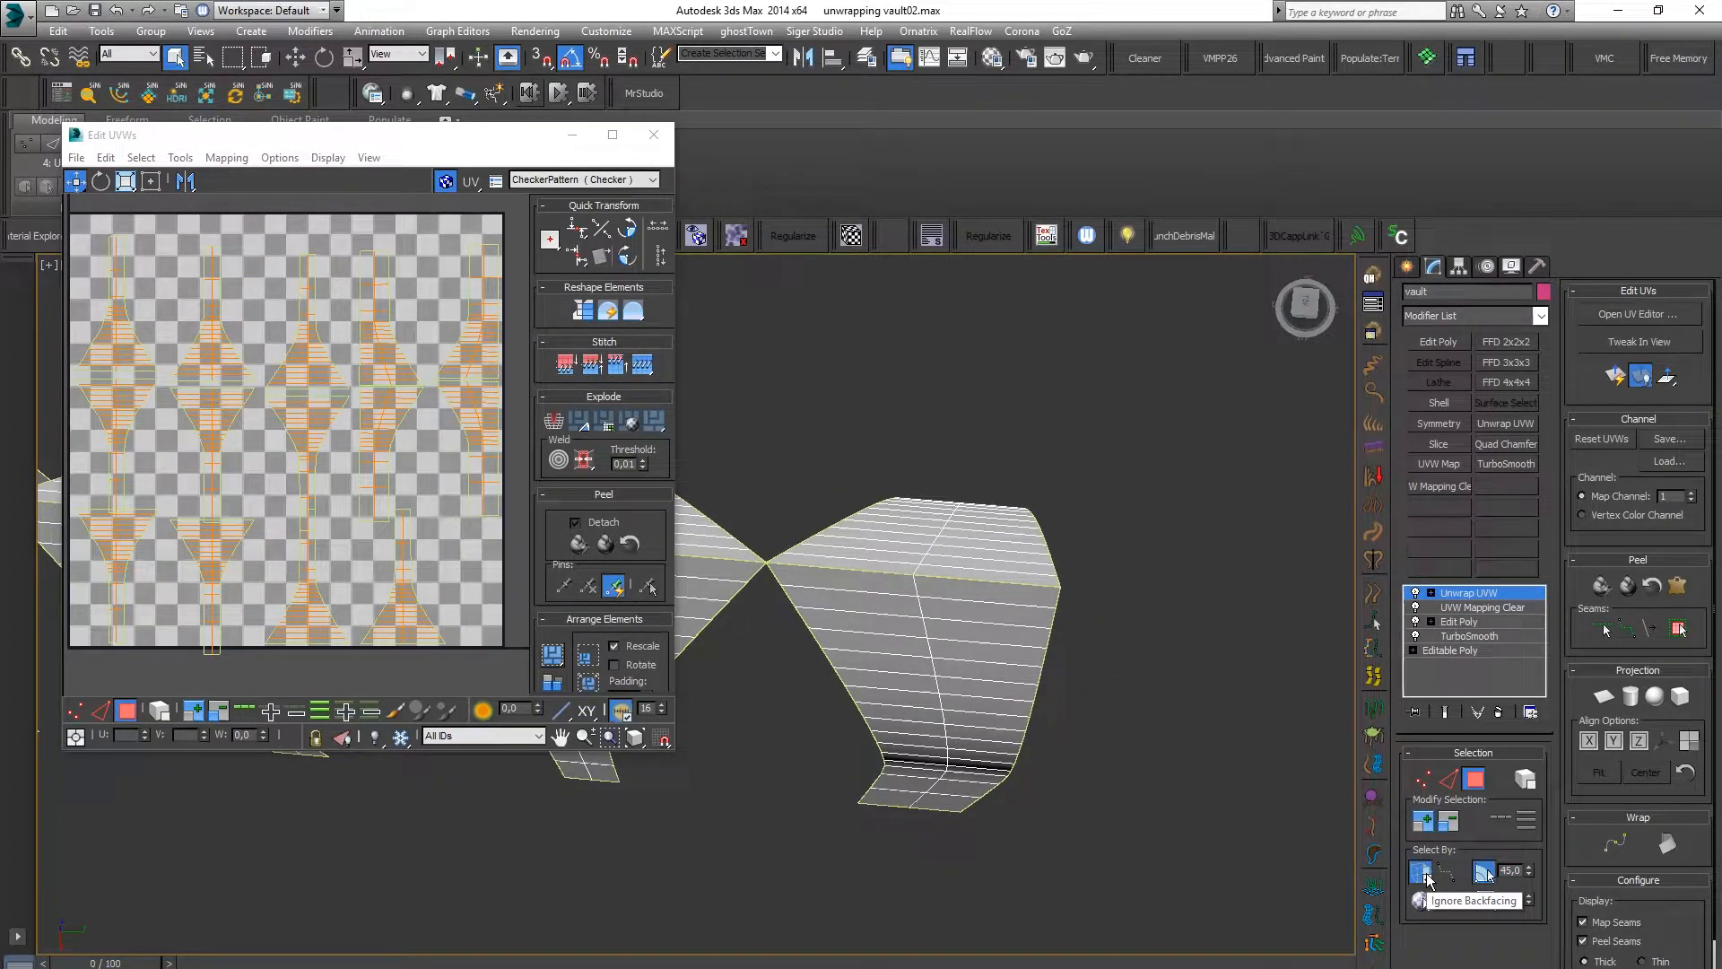
Select the vault's end section across its width and stitch its UV halves into one shell
{"action": "middle_click_drag", "start_coordinate": [1126, 595], "coordinate": [1158, 574]}
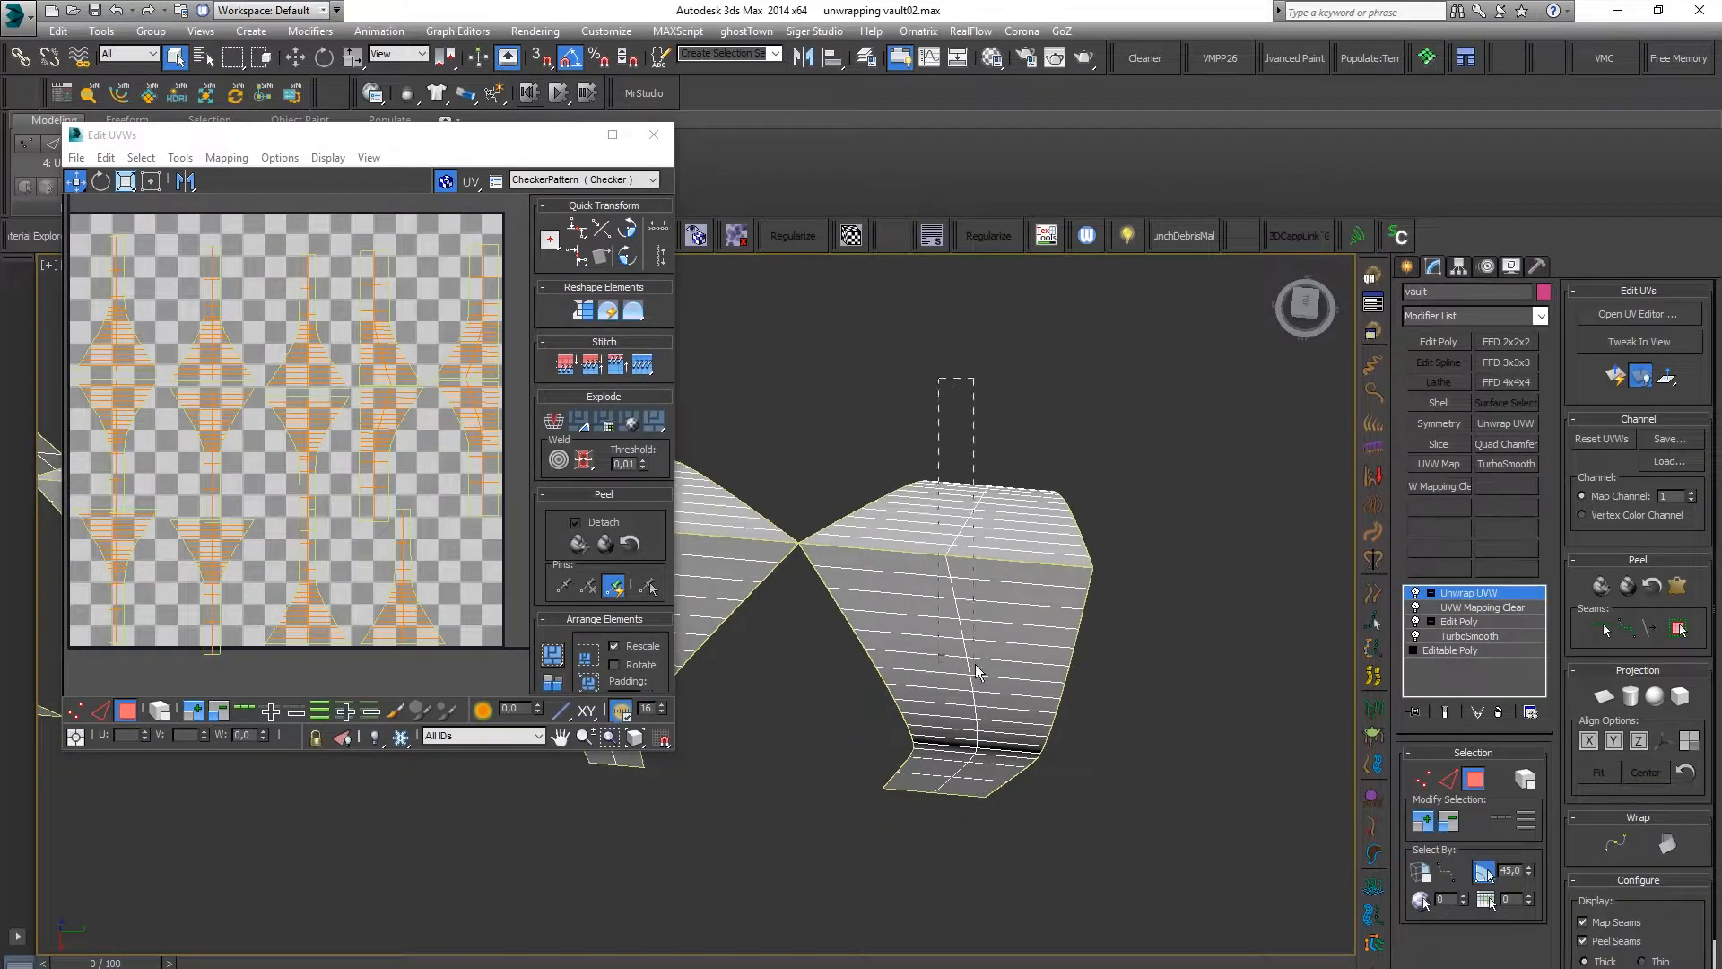
{"action": "left_click_drag", "start_coordinate": [976, 665], "coordinate": [980, 671]}
{"action": "middle_click_drag", "start_coordinate": [767, 419], "coordinate": [998, 603], "text": "alt"}
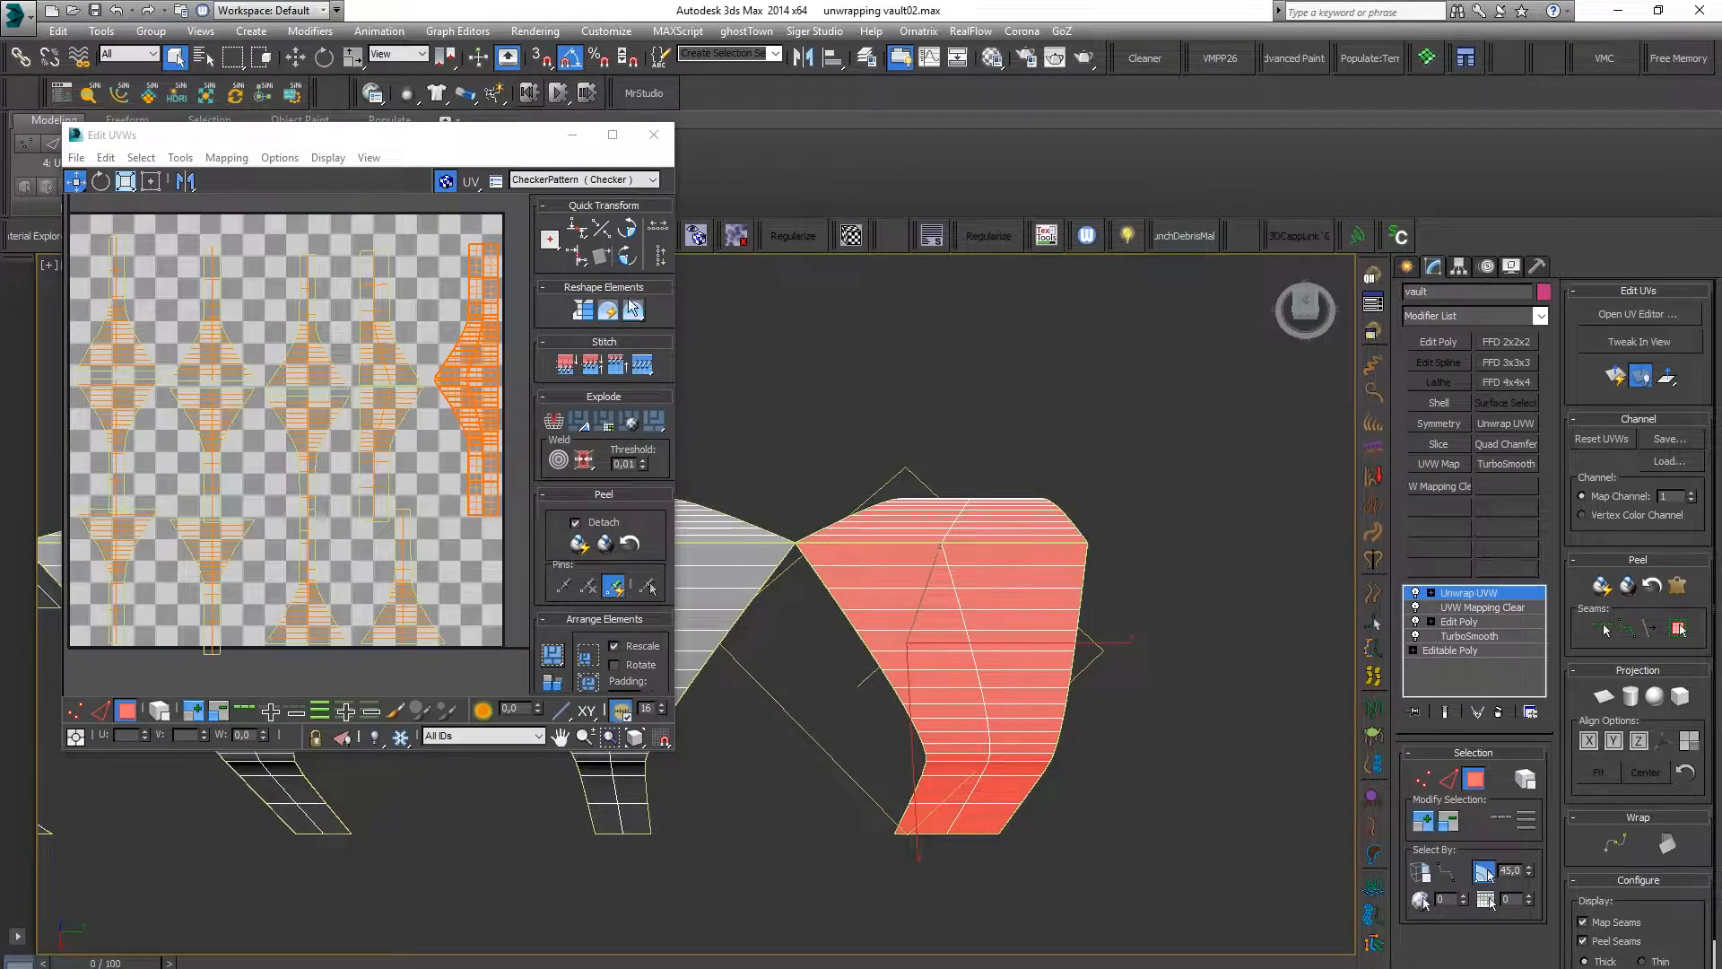
{"action": "left_click", "coordinate": [495, 285]}
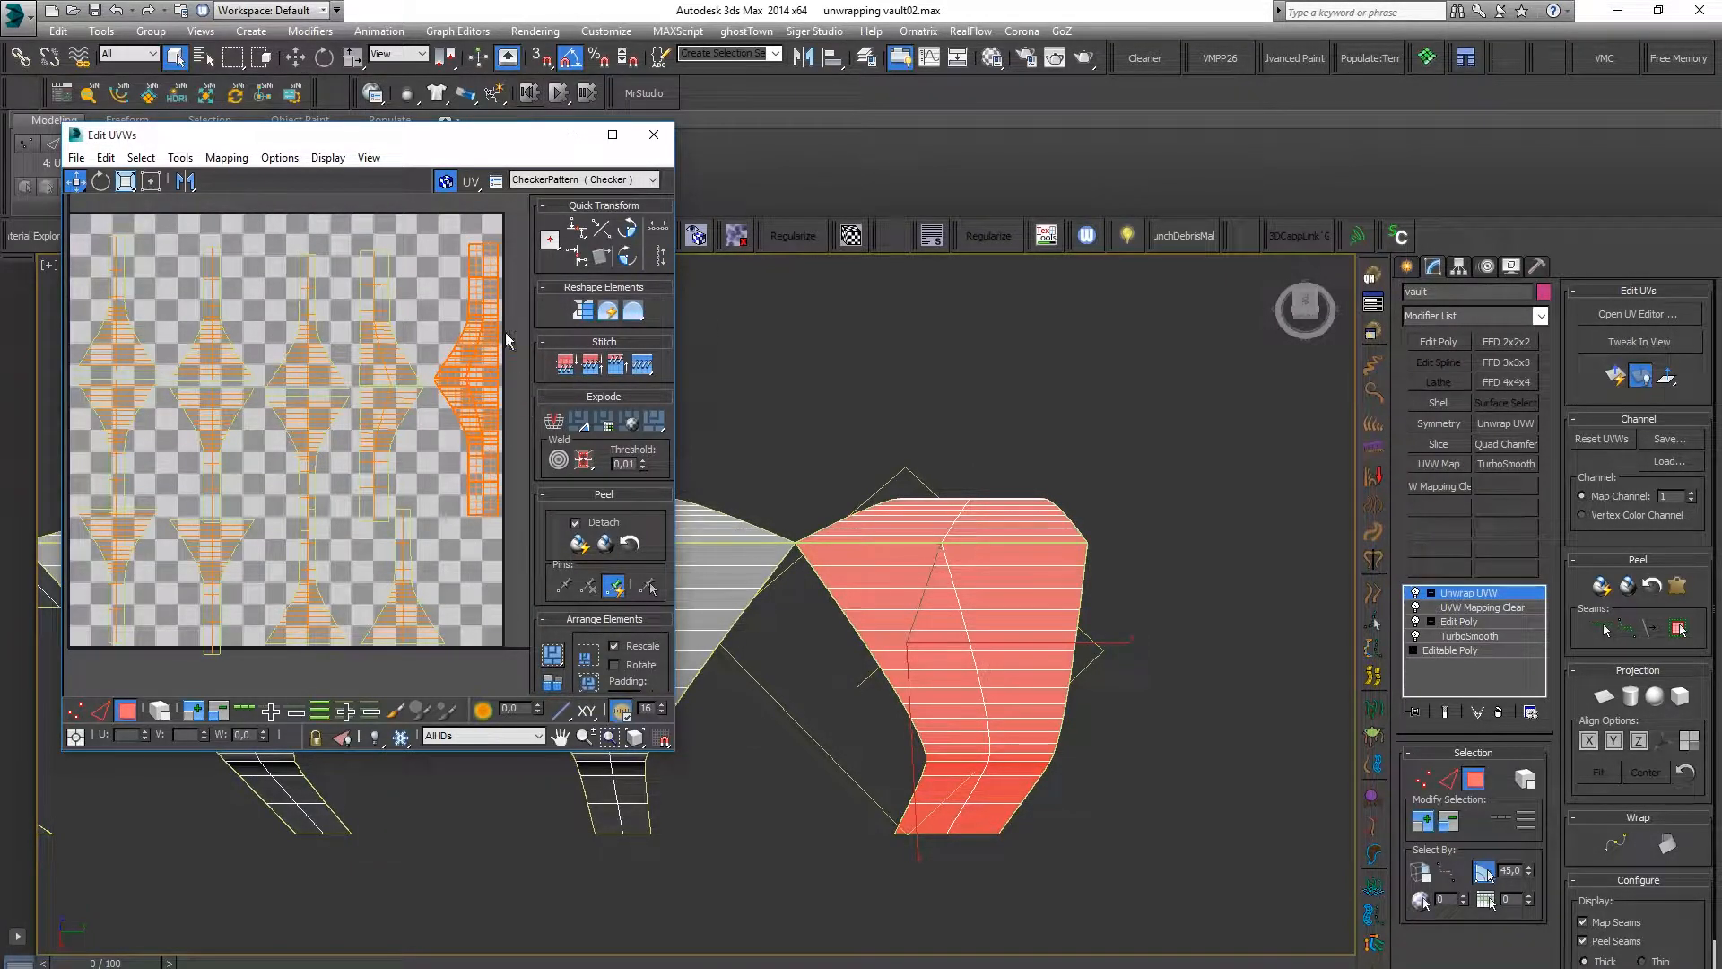
{"action": "left_click", "coordinate": [635, 373]}
Move the stitched end-section shell outside the checker tile, into the empty UV space beside it
{"action": "middle_click_drag", "start_coordinate": [436, 391], "coordinate": [348, 391]}
{"action": "scroll", "coordinate": [348, 398], "scroll_direction": "down", "scroll_amount": 3}
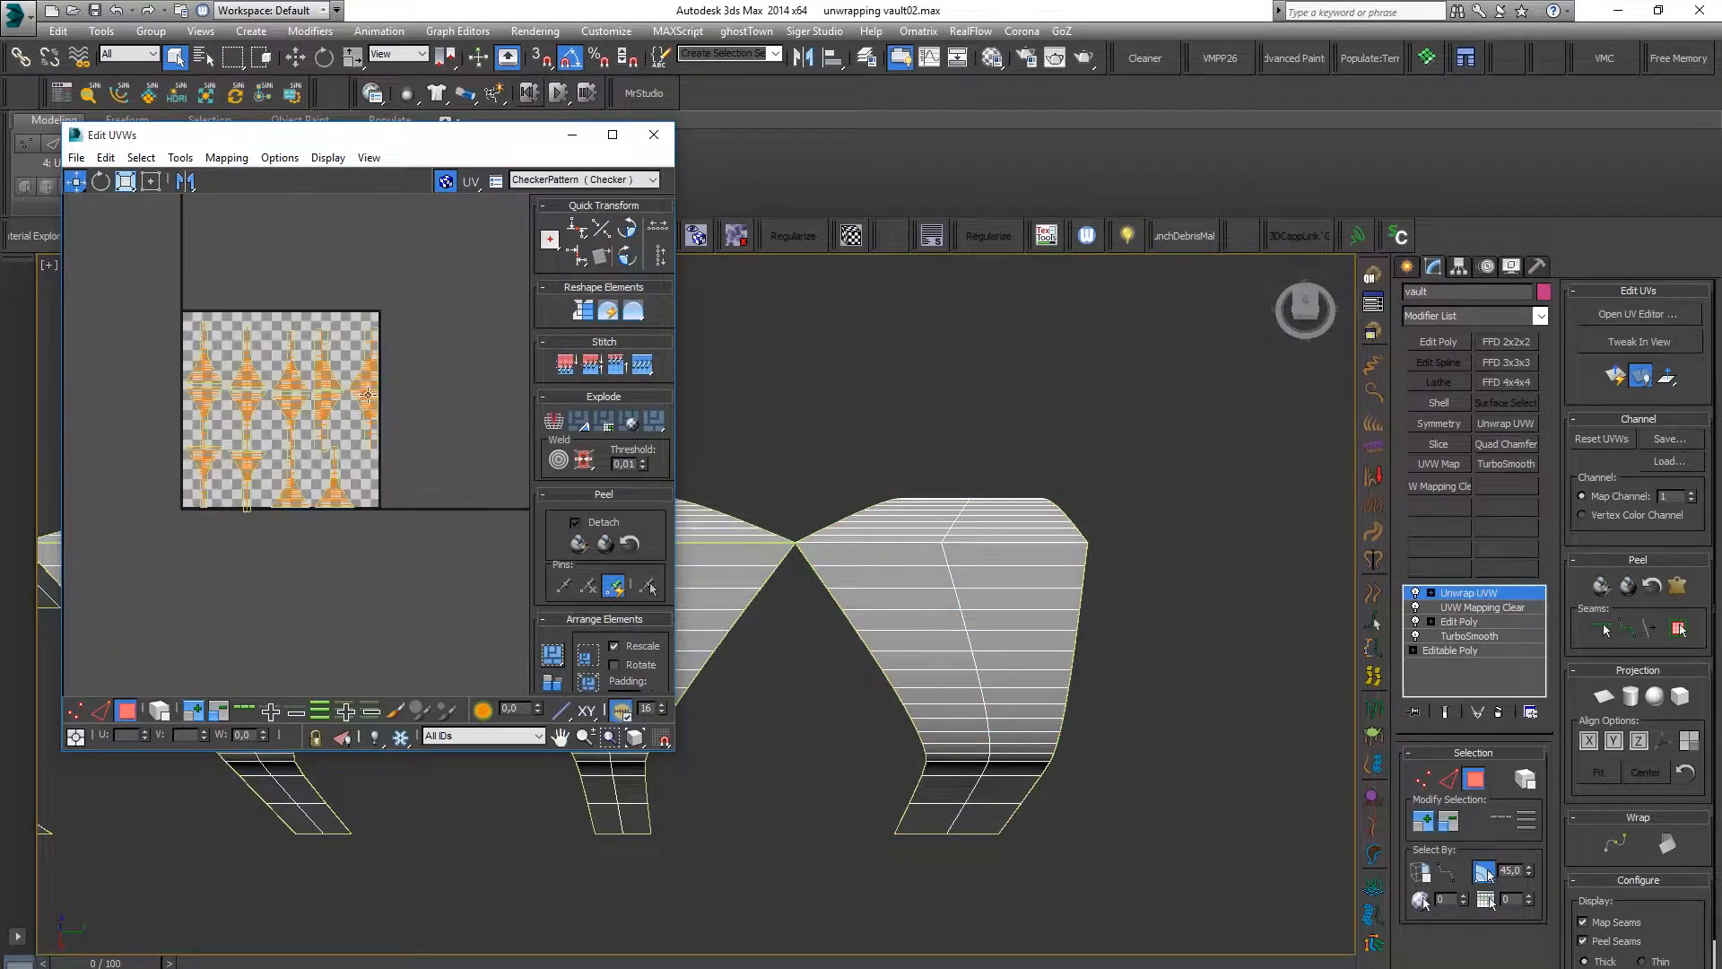
{"action": "scroll", "coordinate": [386, 387], "scroll_direction": "up", "scroll_amount": 4}
{"action": "left_click", "coordinate": [376, 399]}
{"action": "left_click_drag", "start_coordinate": [377, 399], "coordinate": [431, 411]}
{"action": "scroll", "coordinate": [842, 518], "scroll_direction": "down", "scroll_amount": 2}
Select both halves of the second vault section, adjoining the end section, and stitch them into one shell
{"action": "middle_click_drag", "start_coordinate": [841, 518], "coordinate": [1081, 508]}
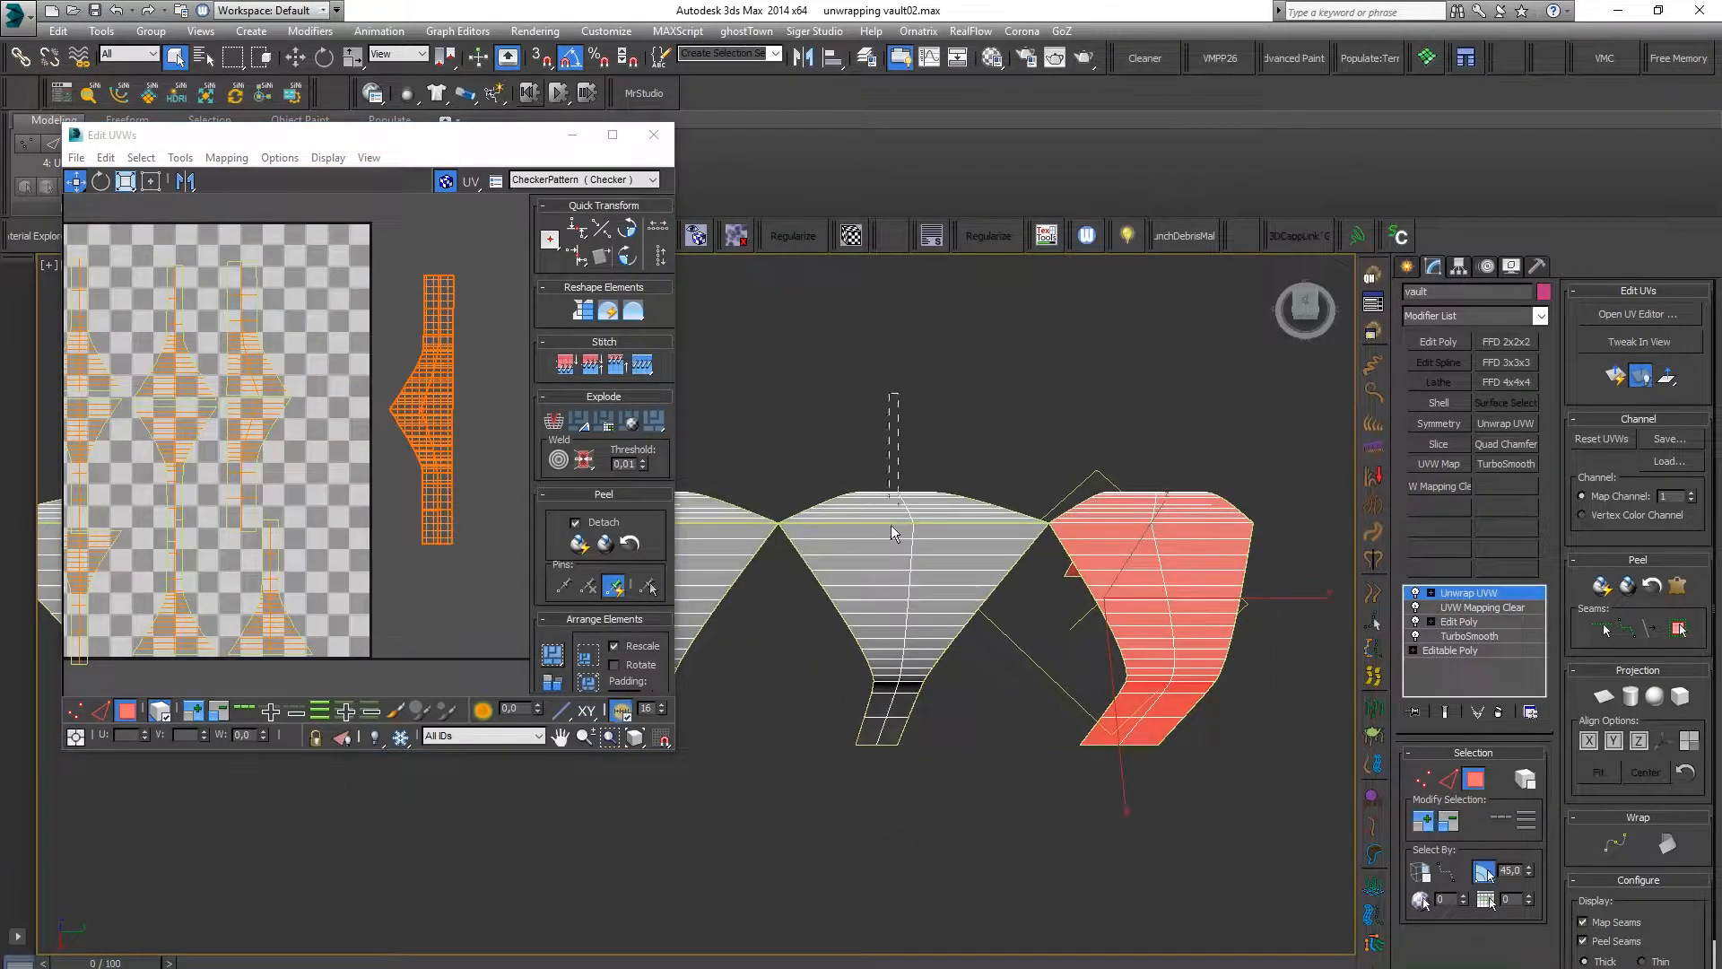
{"action": "left_click_drag", "start_coordinate": [891, 486], "coordinate": [863, 718]}
{"action": "middle_click_drag", "start_coordinate": [859, 604], "coordinate": [906, 668], "text": "alt"}
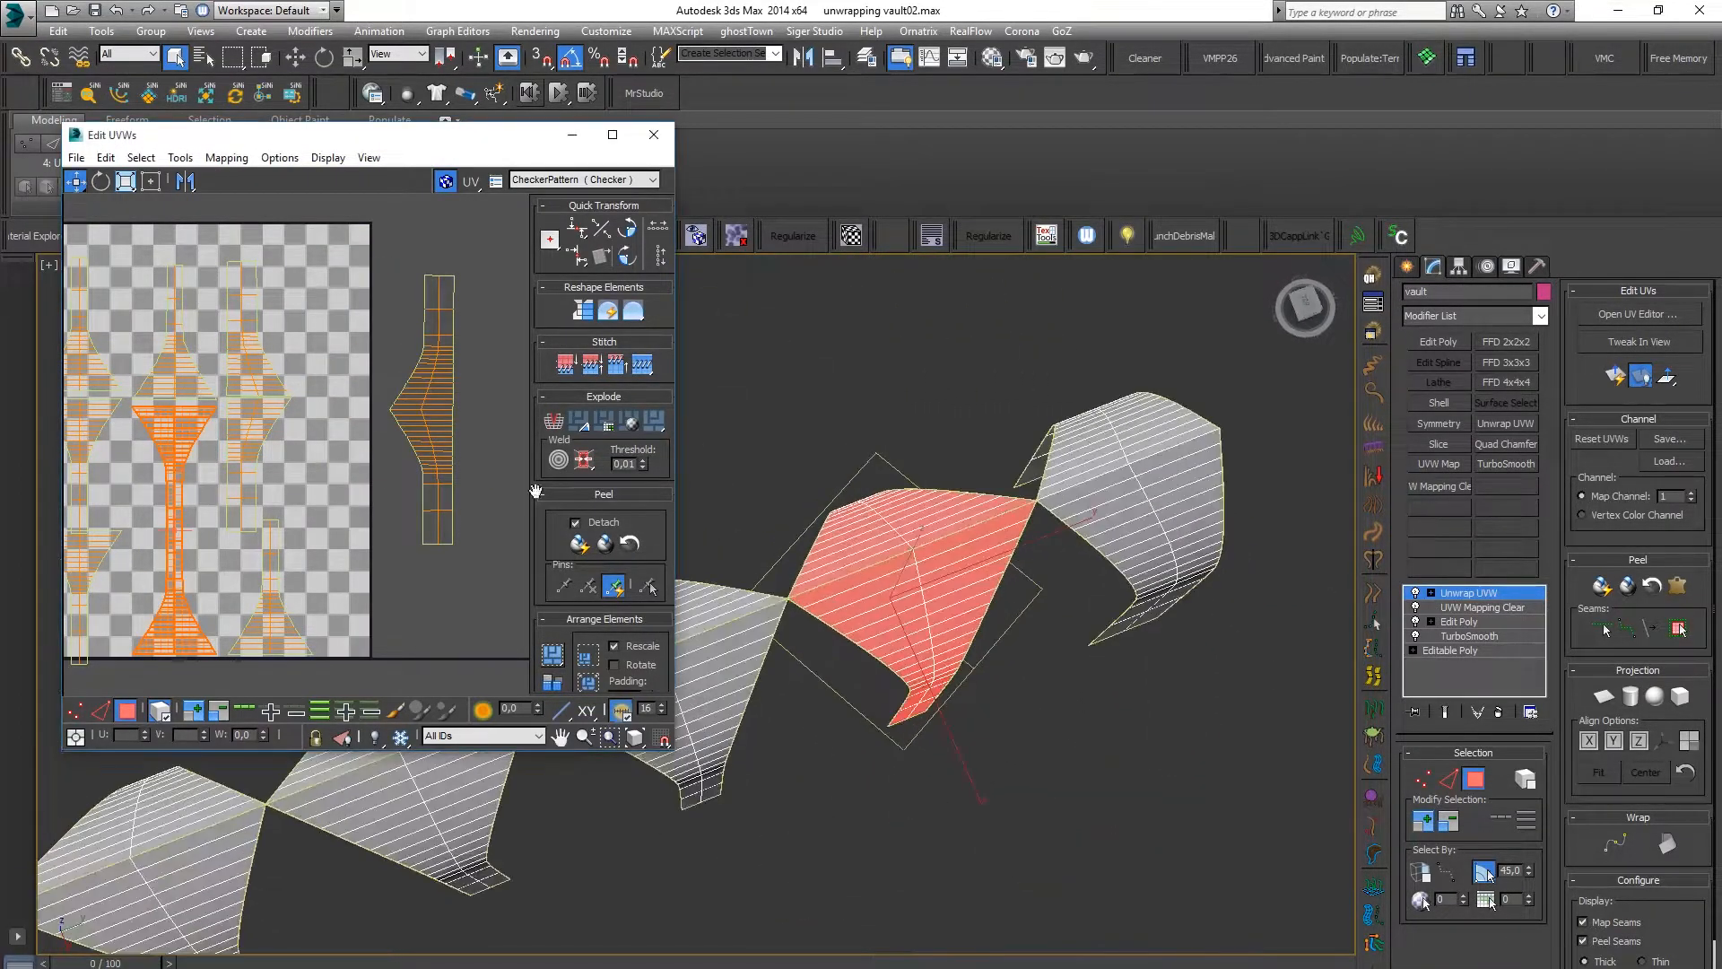
{"action": "left_click", "coordinate": [642, 365]}
Move the second section's stitched shell out of the checker tile, beside the end-section shell
{"action": "scroll", "coordinate": [321, 421], "scroll_direction": "down", "scroll_amount": 3}
{"action": "middle_click_drag", "start_coordinate": [323, 422], "coordinate": [435, 415]}
{"action": "scroll", "coordinate": [435, 414], "scroll_direction": "up", "scroll_amount": 3}
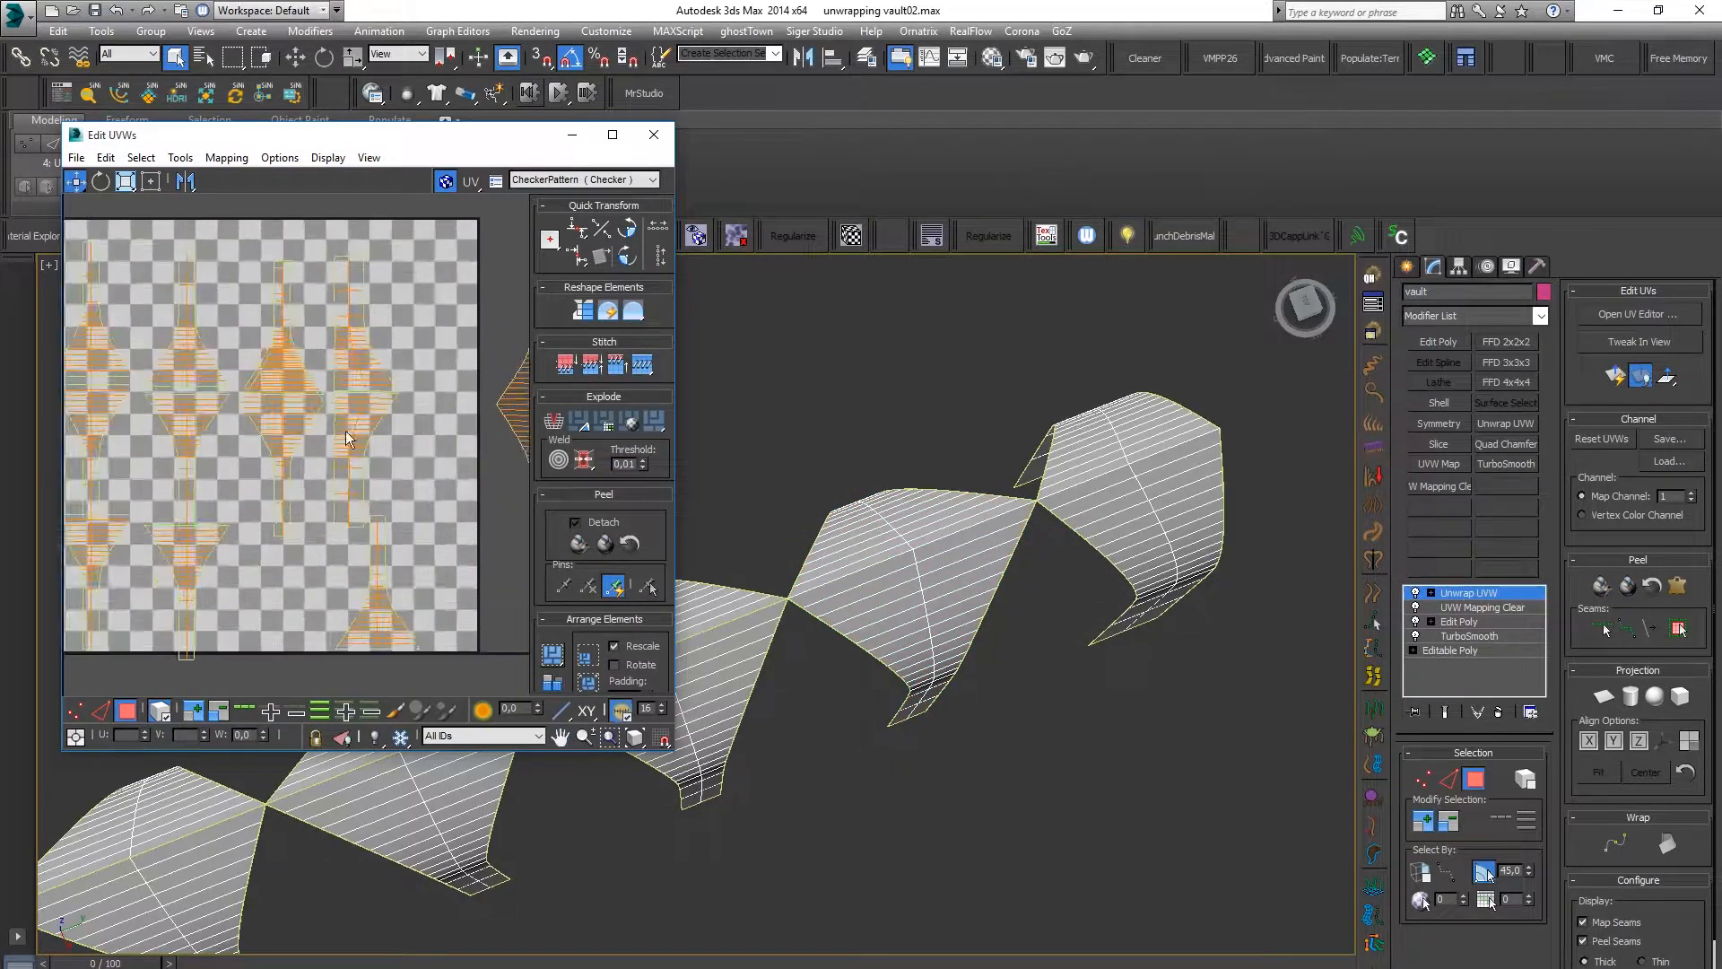
{"action": "left_click", "coordinate": [278, 413]}
{"action": "left_click_drag", "start_coordinate": [278, 413], "coordinate": [448, 414]}
{"action": "scroll", "coordinate": [334, 422], "scroll_direction": "down", "scroll_amount": 2}
{"action": "middle_click_drag", "start_coordinate": [333, 422], "coordinate": [431, 386]}
{"action": "left_click_drag", "start_coordinate": [430, 386], "coordinate": [472, 452]}
{"action": "scroll", "coordinate": [440, 462], "scroll_direction": "down", "scroll_amount": 3}
{"action": "middle_click_drag", "start_coordinate": [467, 471], "coordinate": [341, 441]}
{"action": "scroll", "coordinate": [343, 444], "scroll_direction": "up", "scroll_amount": 2}
{"action": "left_click_drag", "start_coordinate": [343, 444], "coordinate": [465, 447]}
{"action": "middle_click_drag", "start_coordinate": [229, 408], "coordinate": [387, 458]}
Stitch the third vault section's UV halves and move the shell outside the checker tile beside the other shells
{"action": "middle_click_drag", "start_coordinate": [750, 552], "coordinate": [758, 493], "text": "alt"}
{"action": "middle_click_drag", "start_coordinate": [759, 494], "coordinate": [947, 500]}
{"action": "left_click", "coordinate": [844, 429]}
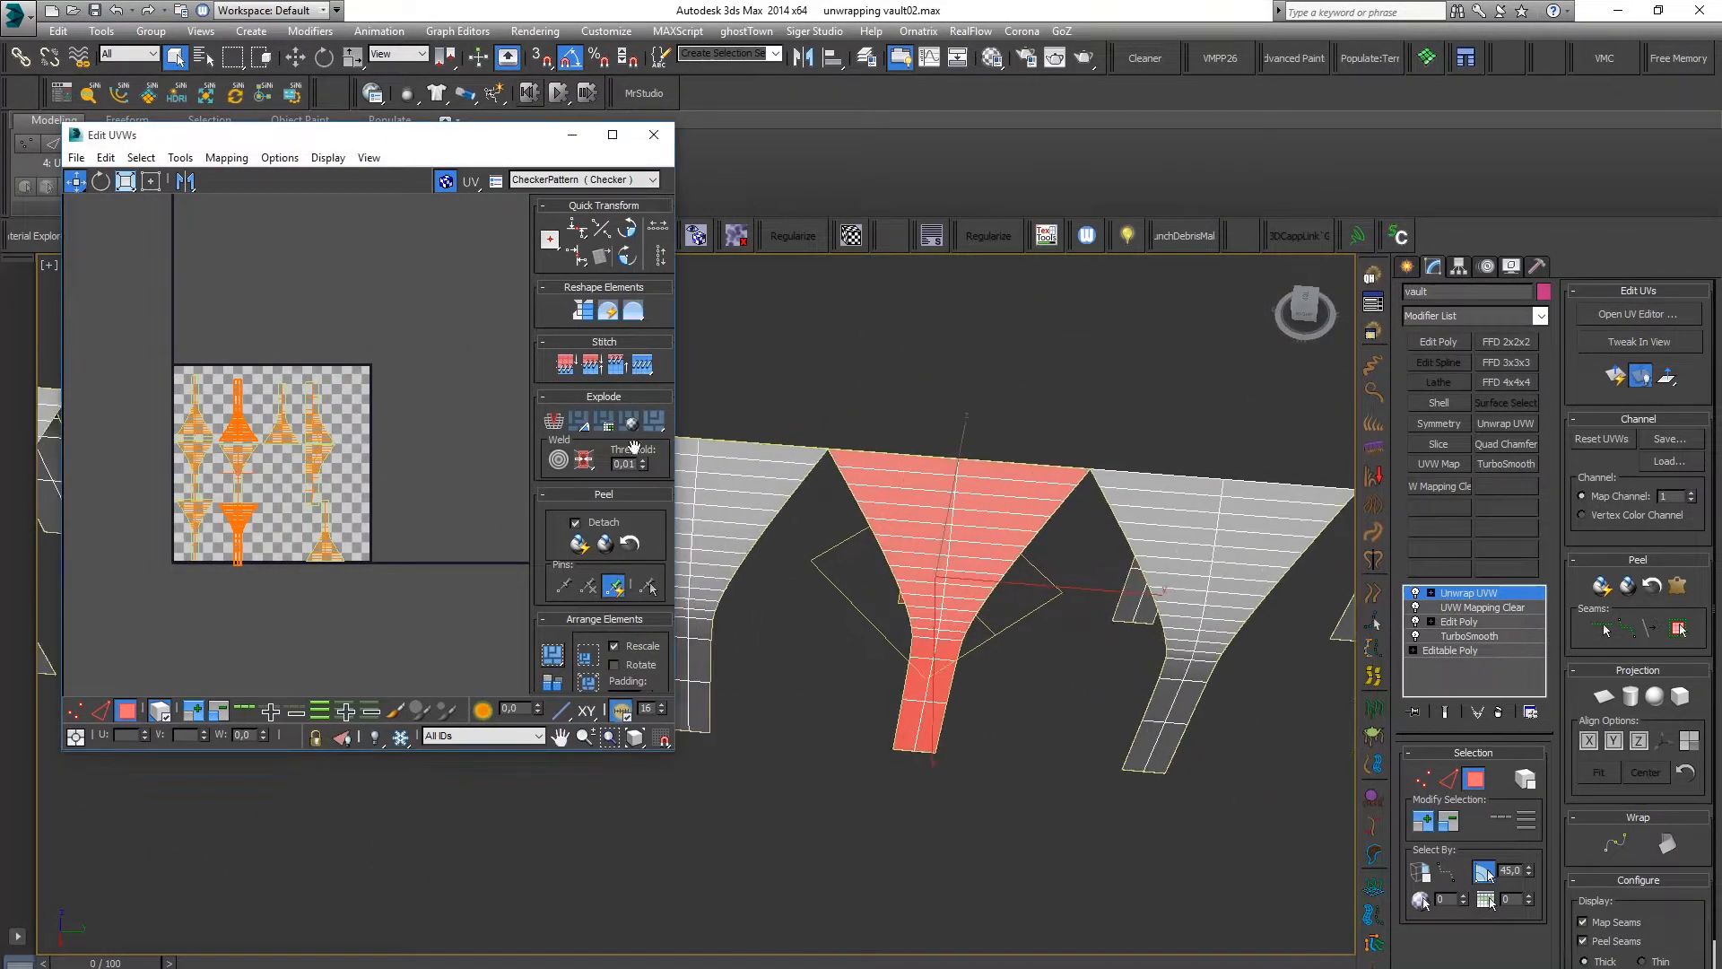
{"action": "left_click", "coordinate": [644, 369]}
{"action": "left_click_drag", "start_coordinate": [235, 434], "coordinate": [485, 441]}
{"action": "middle_click_drag", "start_coordinate": [415, 458], "coordinate": [288, 462]}
{"action": "left_click_drag", "start_coordinate": [362, 457], "coordinate": [415, 463]}
Stitch the fourth vault section's UV halves and place the shell in the row outside the checker tile
{"action": "middle_click_drag", "start_coordinate": [1122, 424], "coordinate": [1368, 481]}
{"action": "left_click", "coordinate": [953, 531]}
{"action": "middle_click_drag", "start_coordinate": [953, 531], "coordinate": [1083, 525]}
{"action": "middle_click_drag", "start_coordinate": [334, 438], "coordinate": [424, 449]}
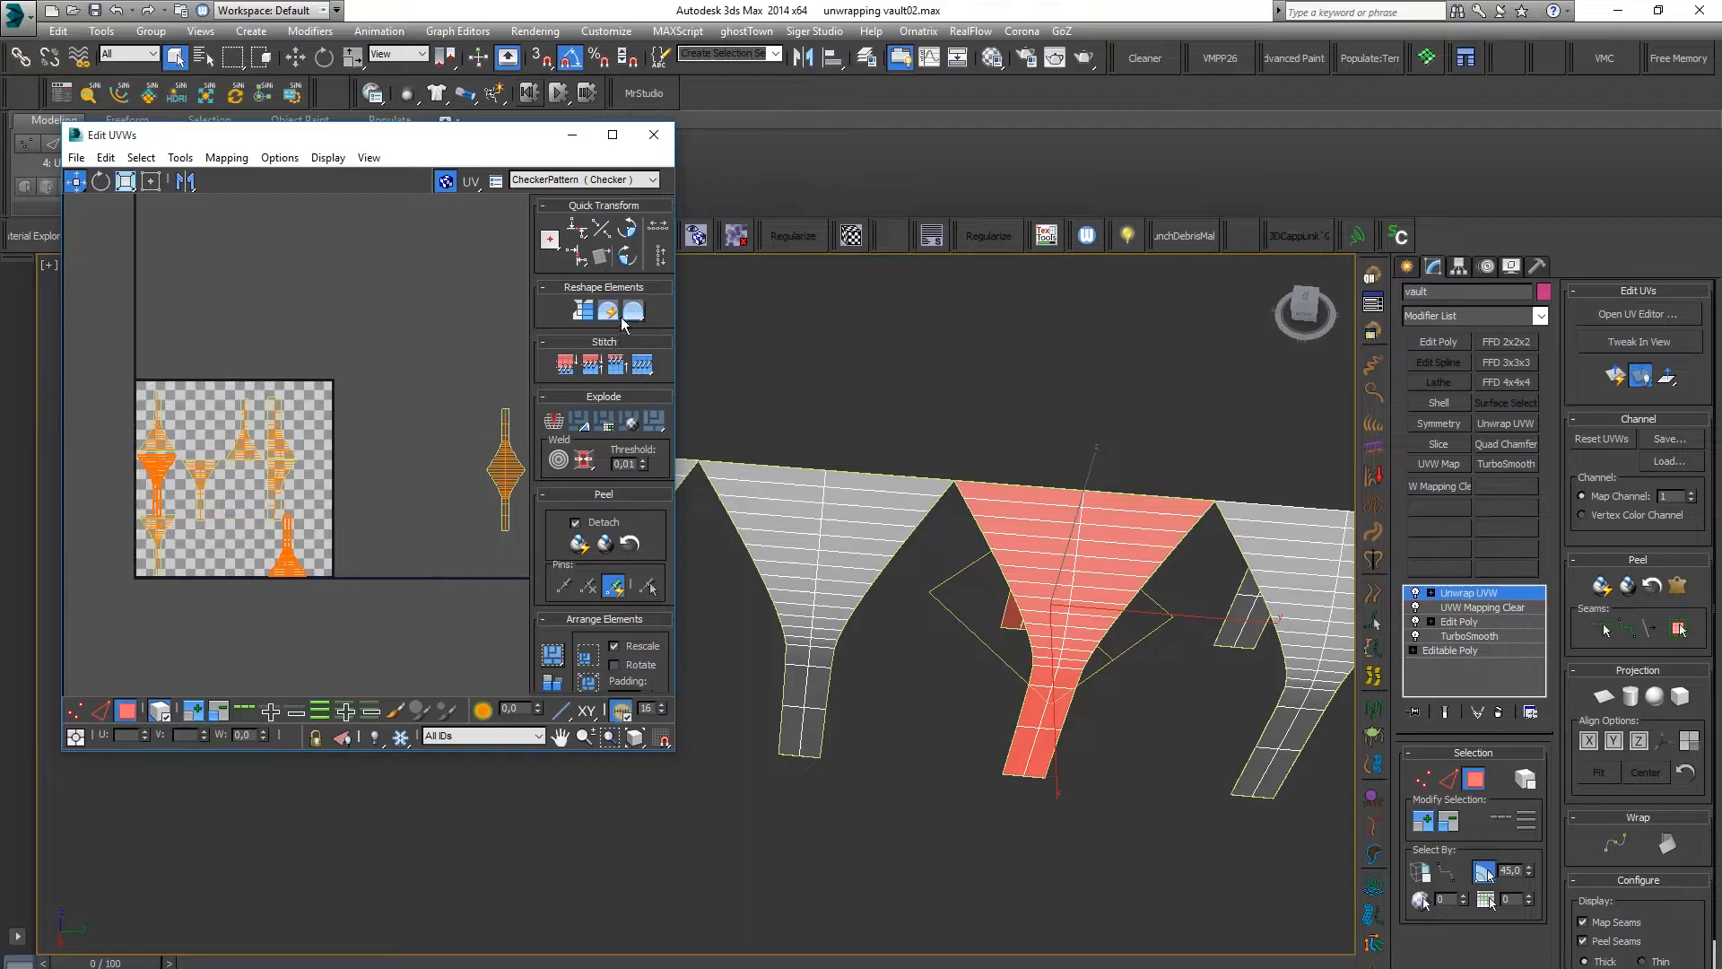
{"action": "left_click", "coordinate": [635, 367]}
{"action": "left_click_drag", "start_coordinate": [287, 579], "coordinate": [460, 465]}
Stitch the fifth vault section's UV halves and add the shell to the row beside the checker tile
{"action": "left_click", "coordinate": [809, 505]}
{"action": "left_click", "coordinate": [642, 364]}
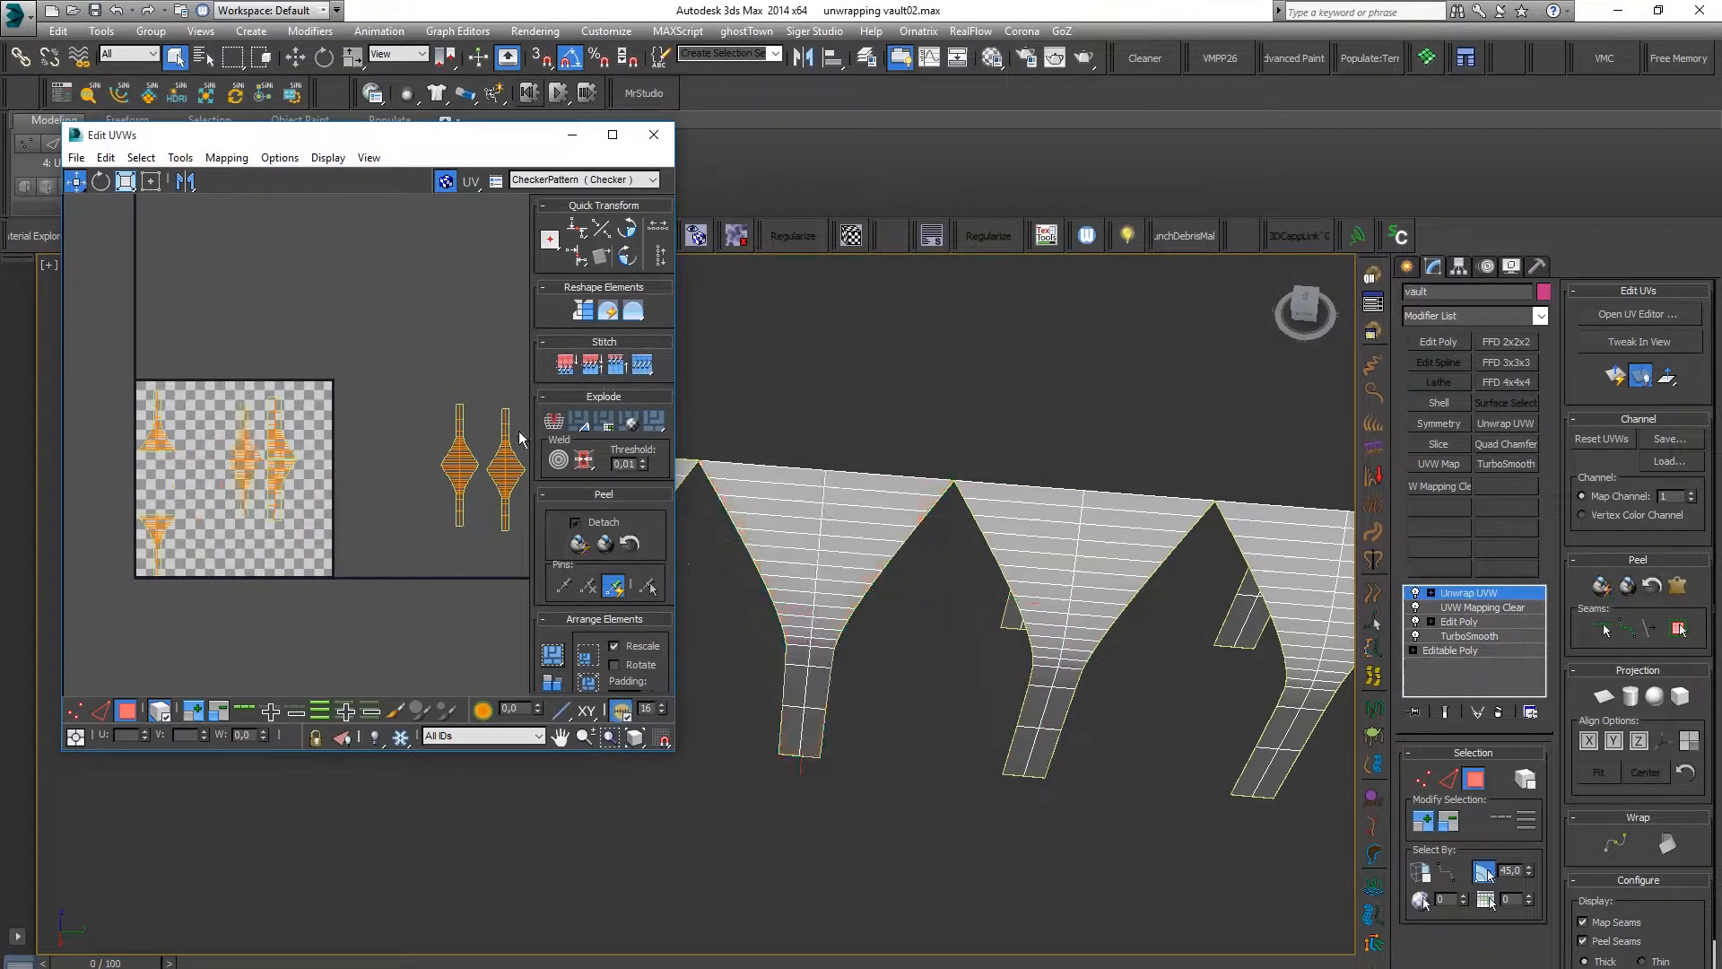
{"action": "left_click_drag", "start_coordinate": [305, 511], "coordinate": [399, 507]}
Stitch the sixth vault section's UV halves and move the shell between the checker tile and the row of shells
{"action": "middle_click_drag", "start_coordinate": [911, 502], "coordinate": [1193, 533]}
{"action": "left_click", "coordinate": [812, 524]}
{"action": "middle_click_drag", "start_coordinate": [689, 541], "coordinate": [822, 571]}
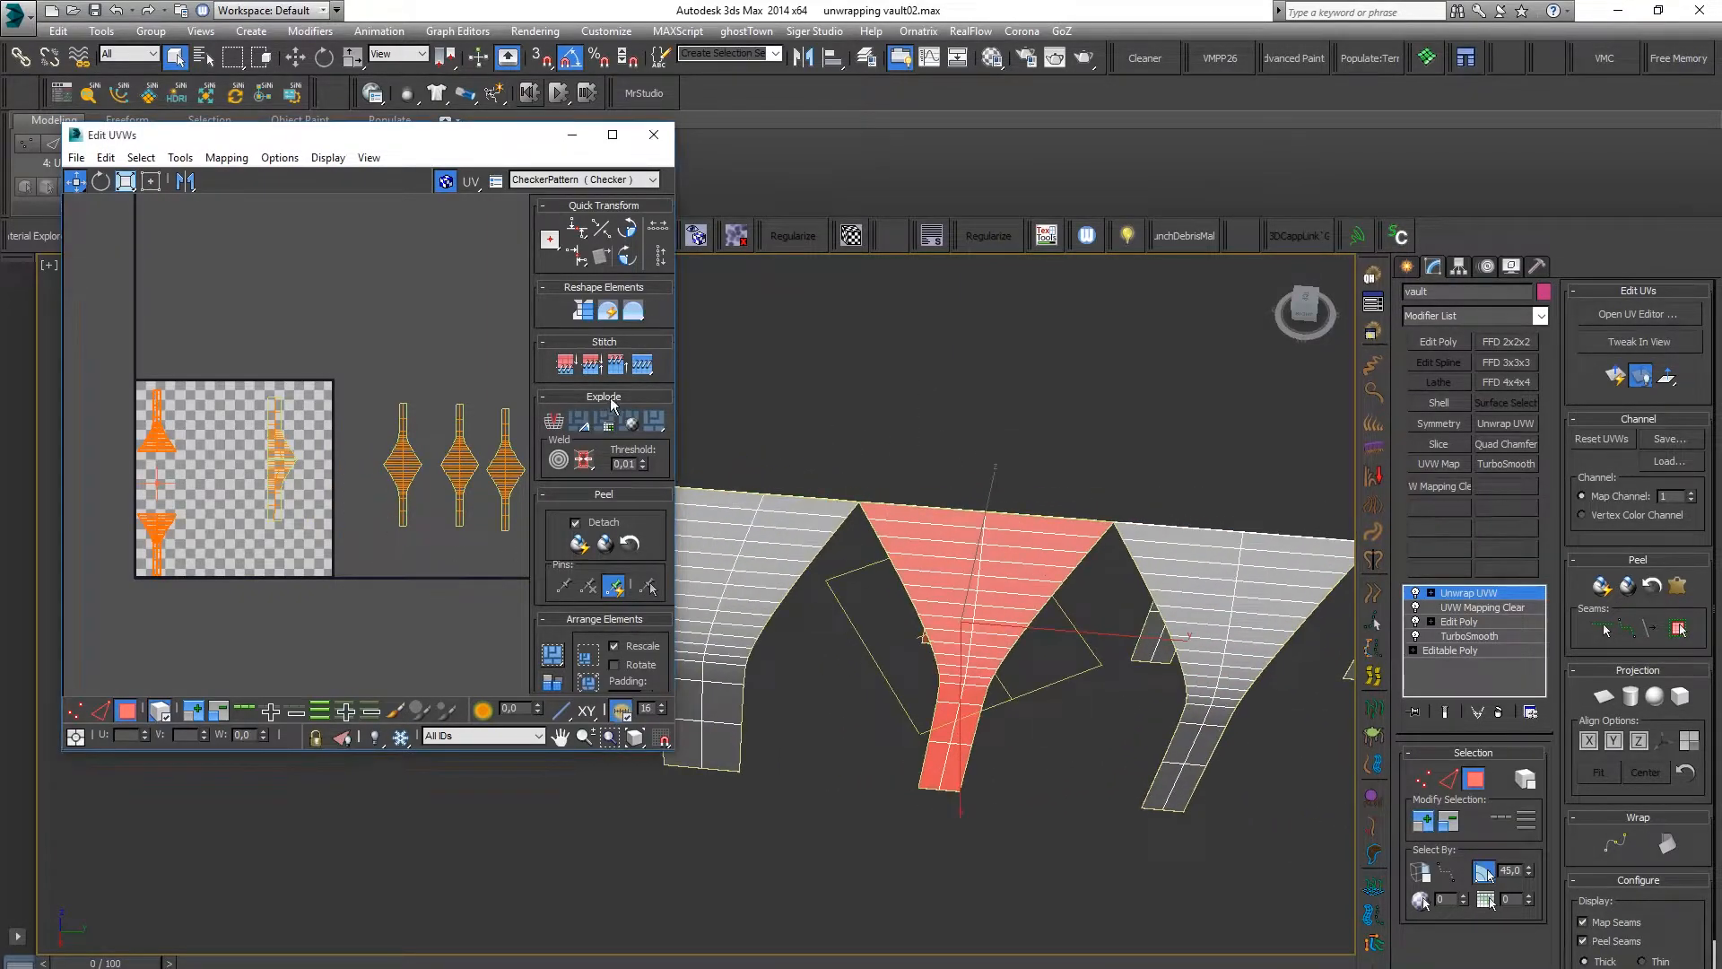
{"action": "left_click", "coordinate": [640, 366]}
{"action": "left_click_drag", "start_coordinate": [267, 462], "coordinate": [363, 462]}
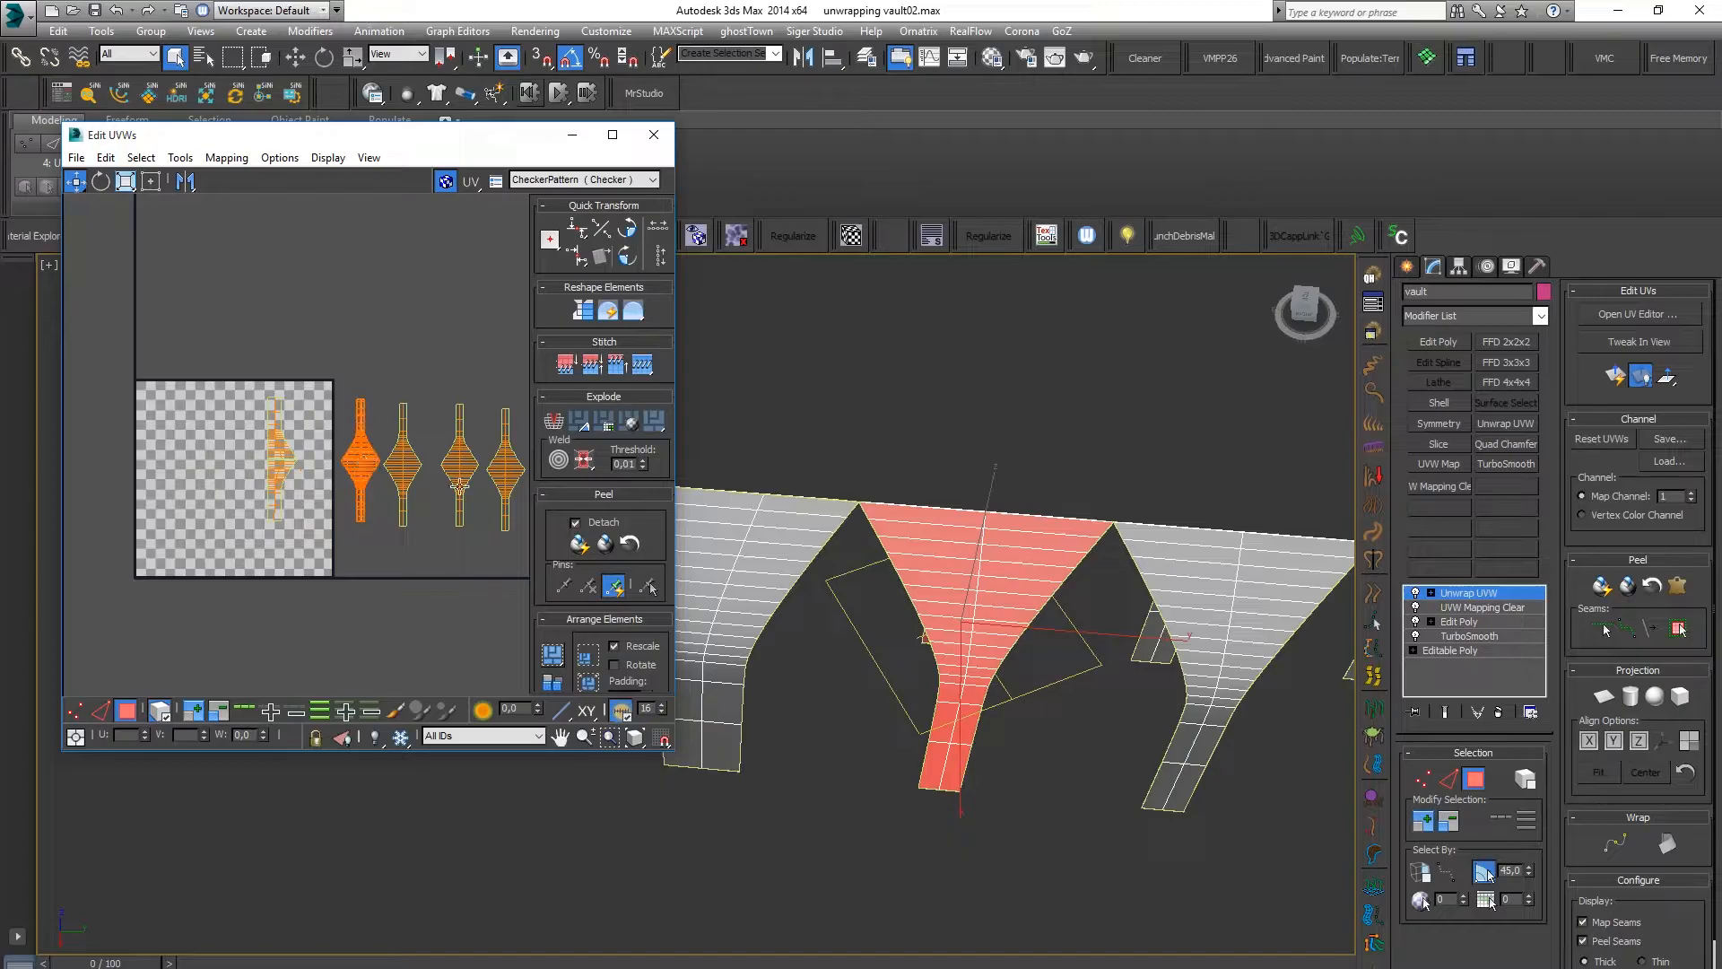
Stitch the UV halves of the vault's opposite end section into one shell and select it
{"action": "middle_click_drag", "start_coordinate": [787, 517], "coordinate": [1253, 466]}
{"action": "left_click_drag", "start_coordinate": [987, 531], "coordinate": [984, 534]}
{"action": "middle_click_drag", "start_coordinate": [978, 536], "coordinate": [951, 538]}
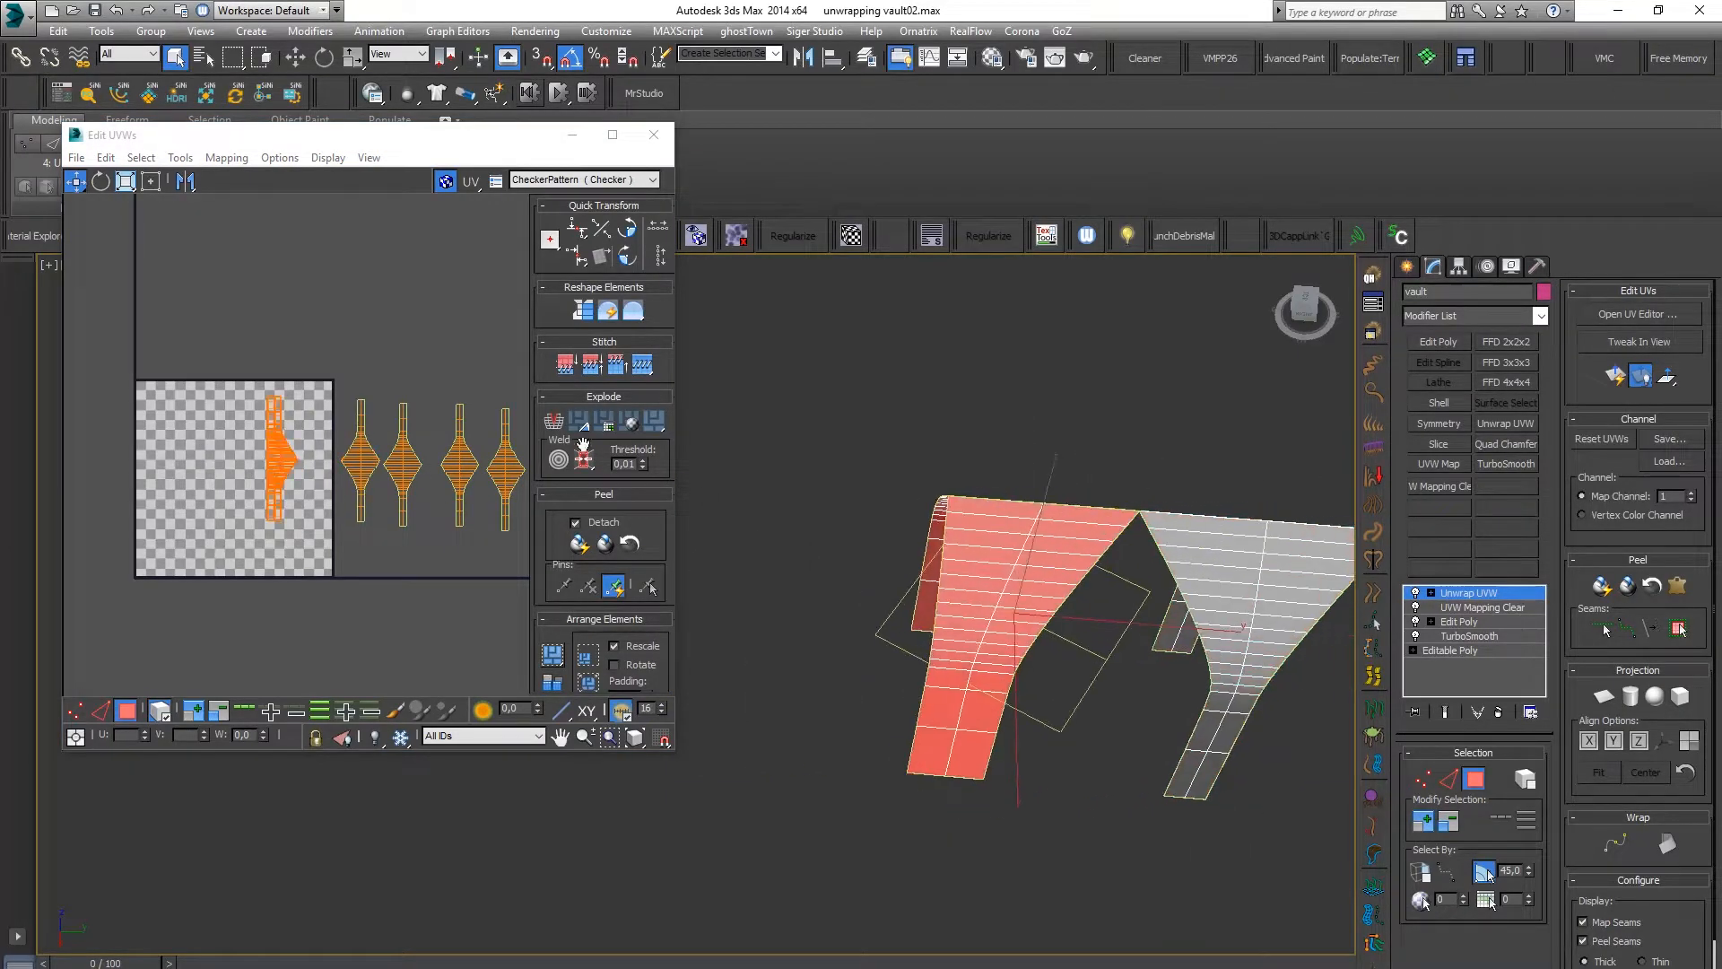
{"action": "left_click", "coordinate": [641, 366]}
{"action": "middle_click_drag", "start_coordinate": [363, 457], "coordinate": [359, 456]}
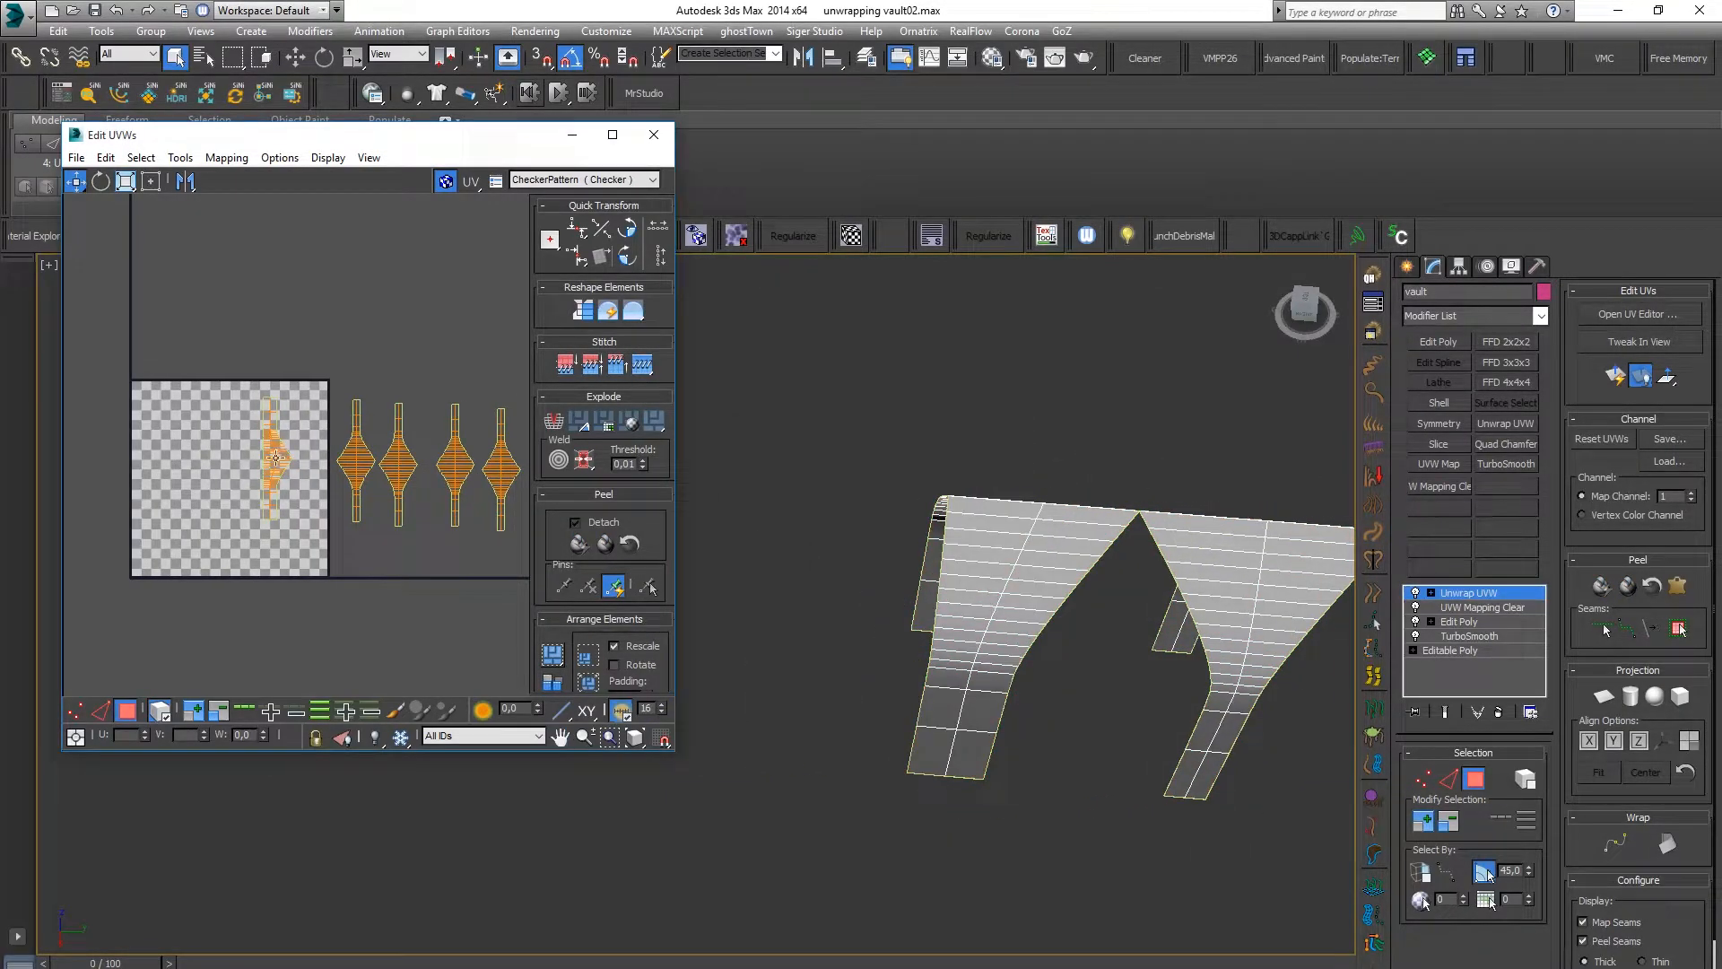
{"action": "left_click", "coordinate": [272, 458]}
Maximize the UV editor and examine the seven stitched shells for consistent shape and scale
{"action": "left_click", "coordinate": [613, 135]}
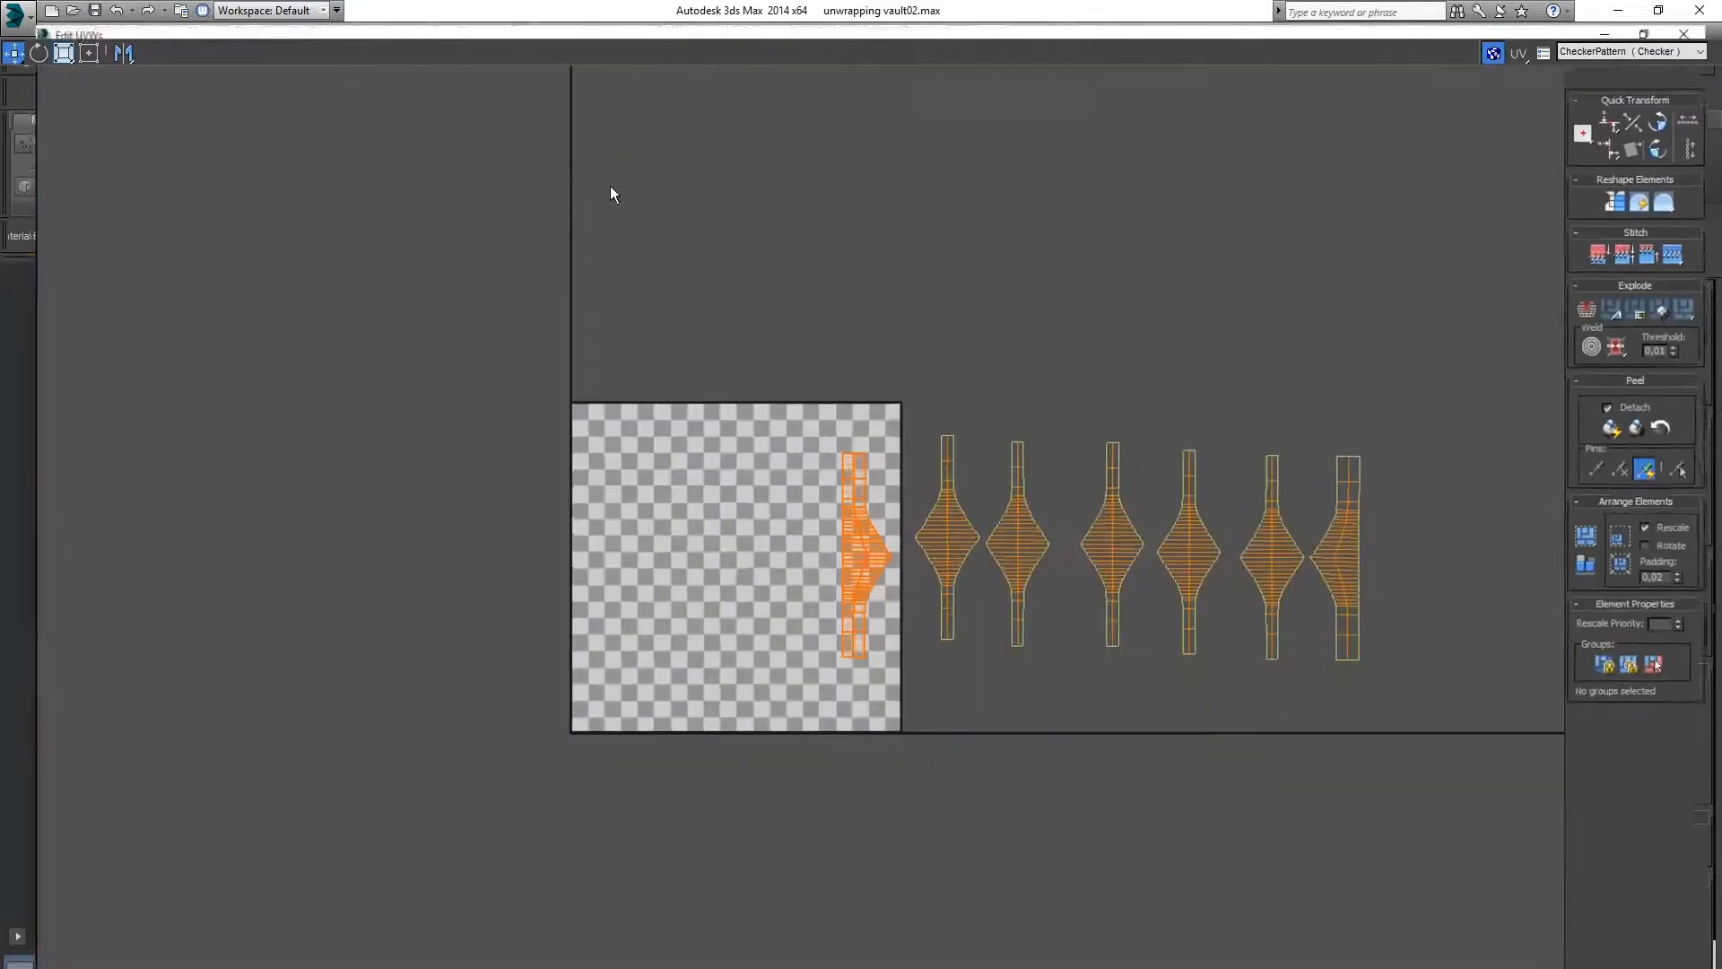
{"action": "scroll", "coordinate": [1291, 584], "scroll_direction": "up", "scroll_amount": 5}
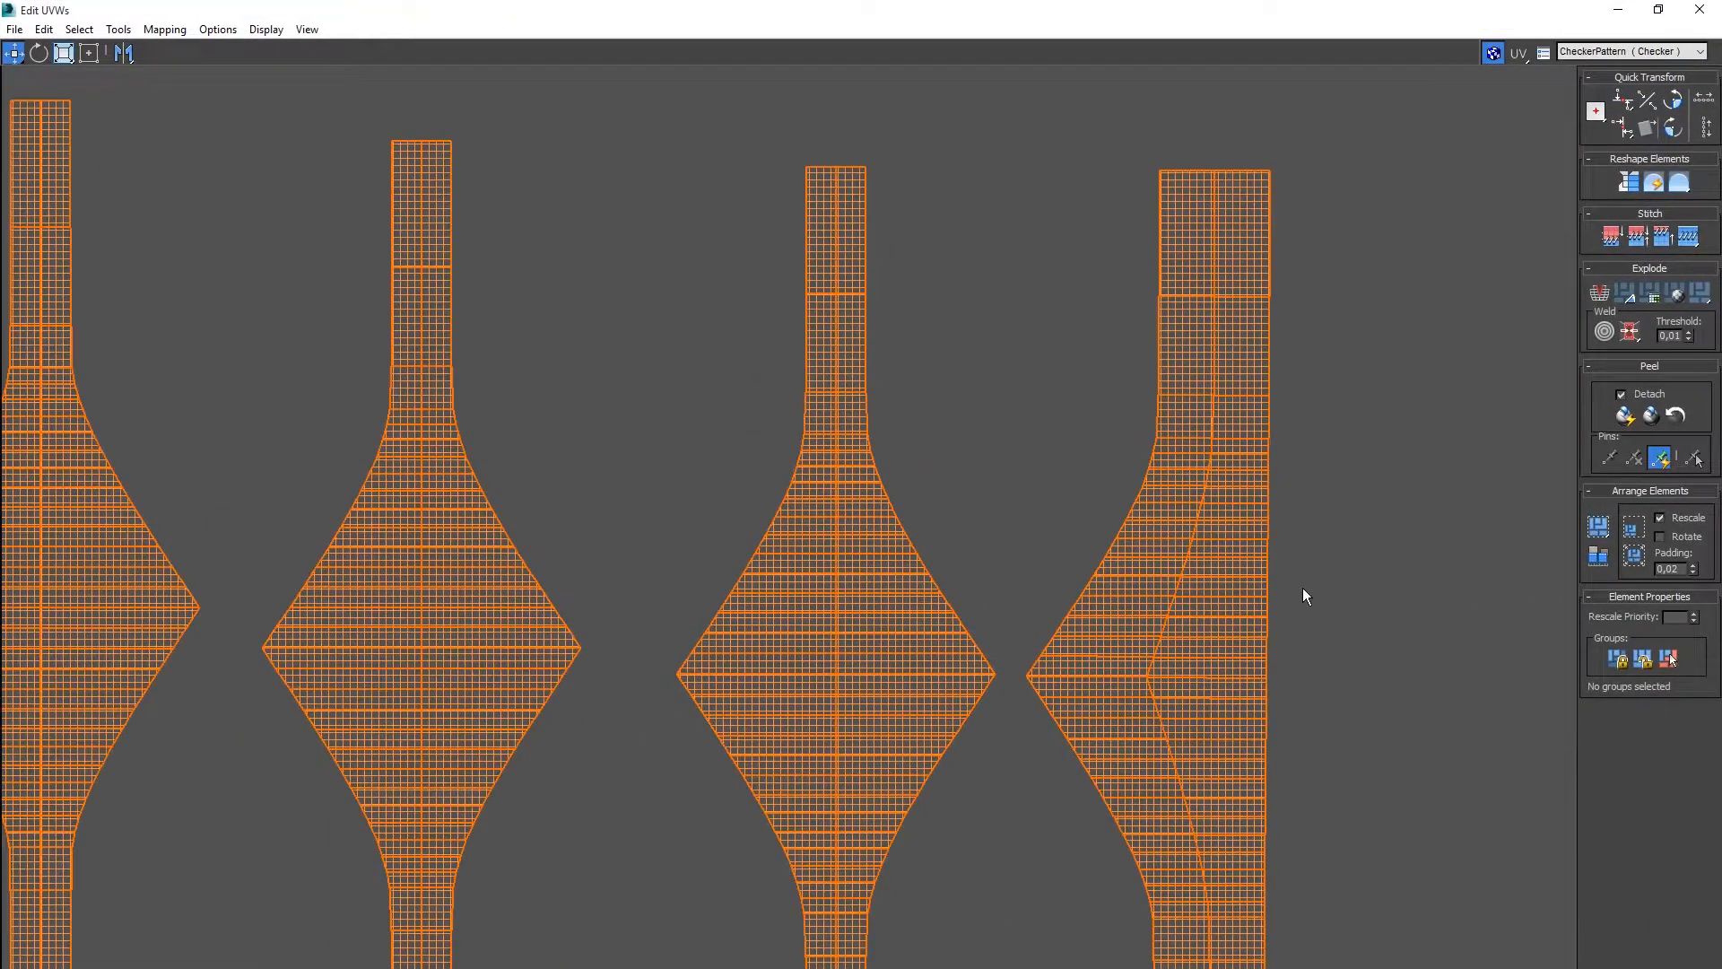
{"action": "scroll", "coordinate": [1292, 584], "scroll_direction": "down", "scroll_amount": 4}
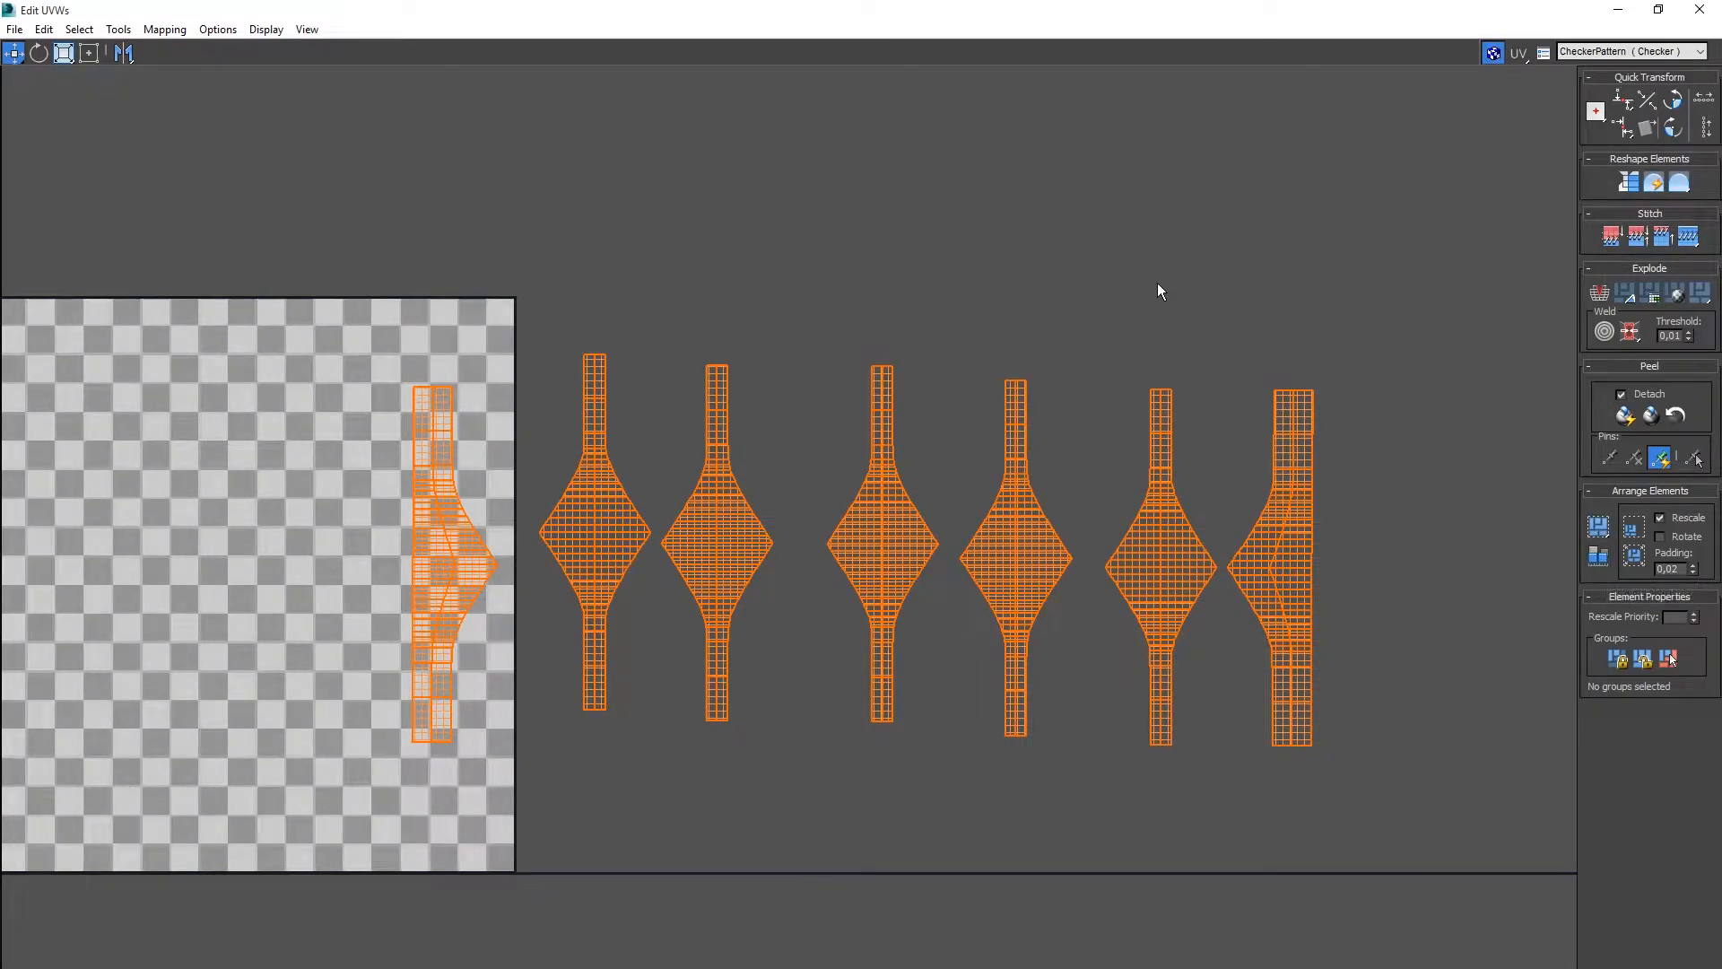
{"action": "left_click", "coordinate": [1095, 505]}
{"action": "middle_click_drag", "start_coordinate": [1272, 541], "coordinate": [1081, 547]}
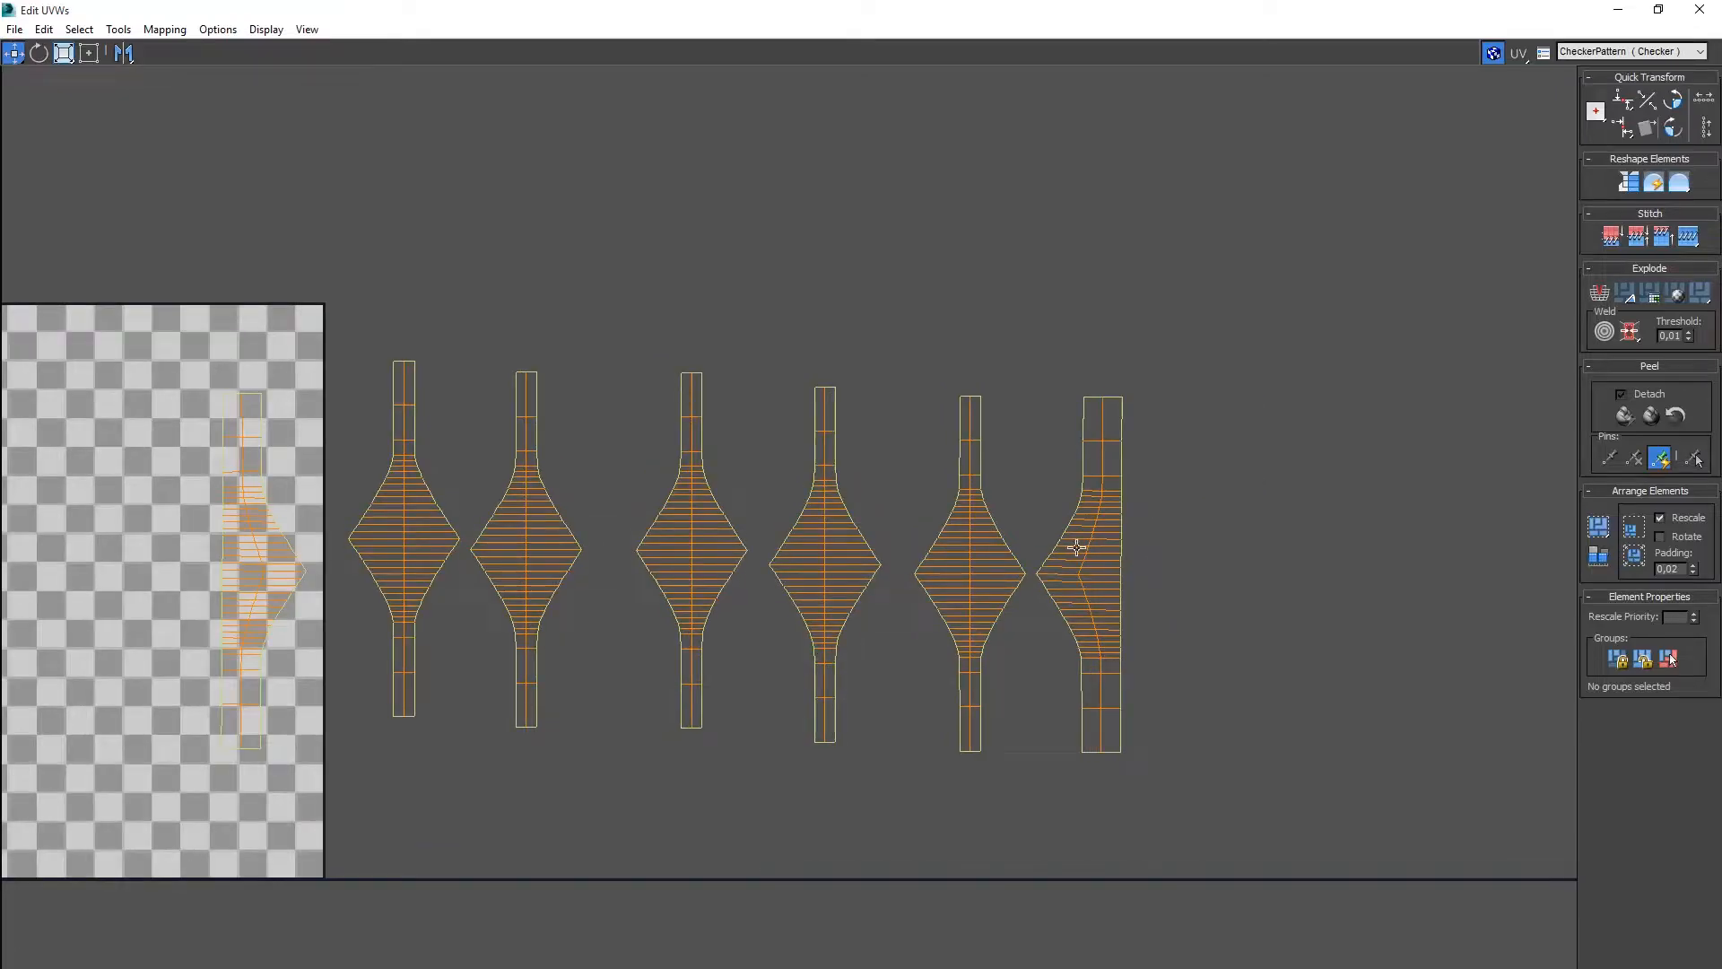
{"action": "scroll", "coordinate": [1076, 547], "scroll_direction": "down", "scroll_amount": 4}
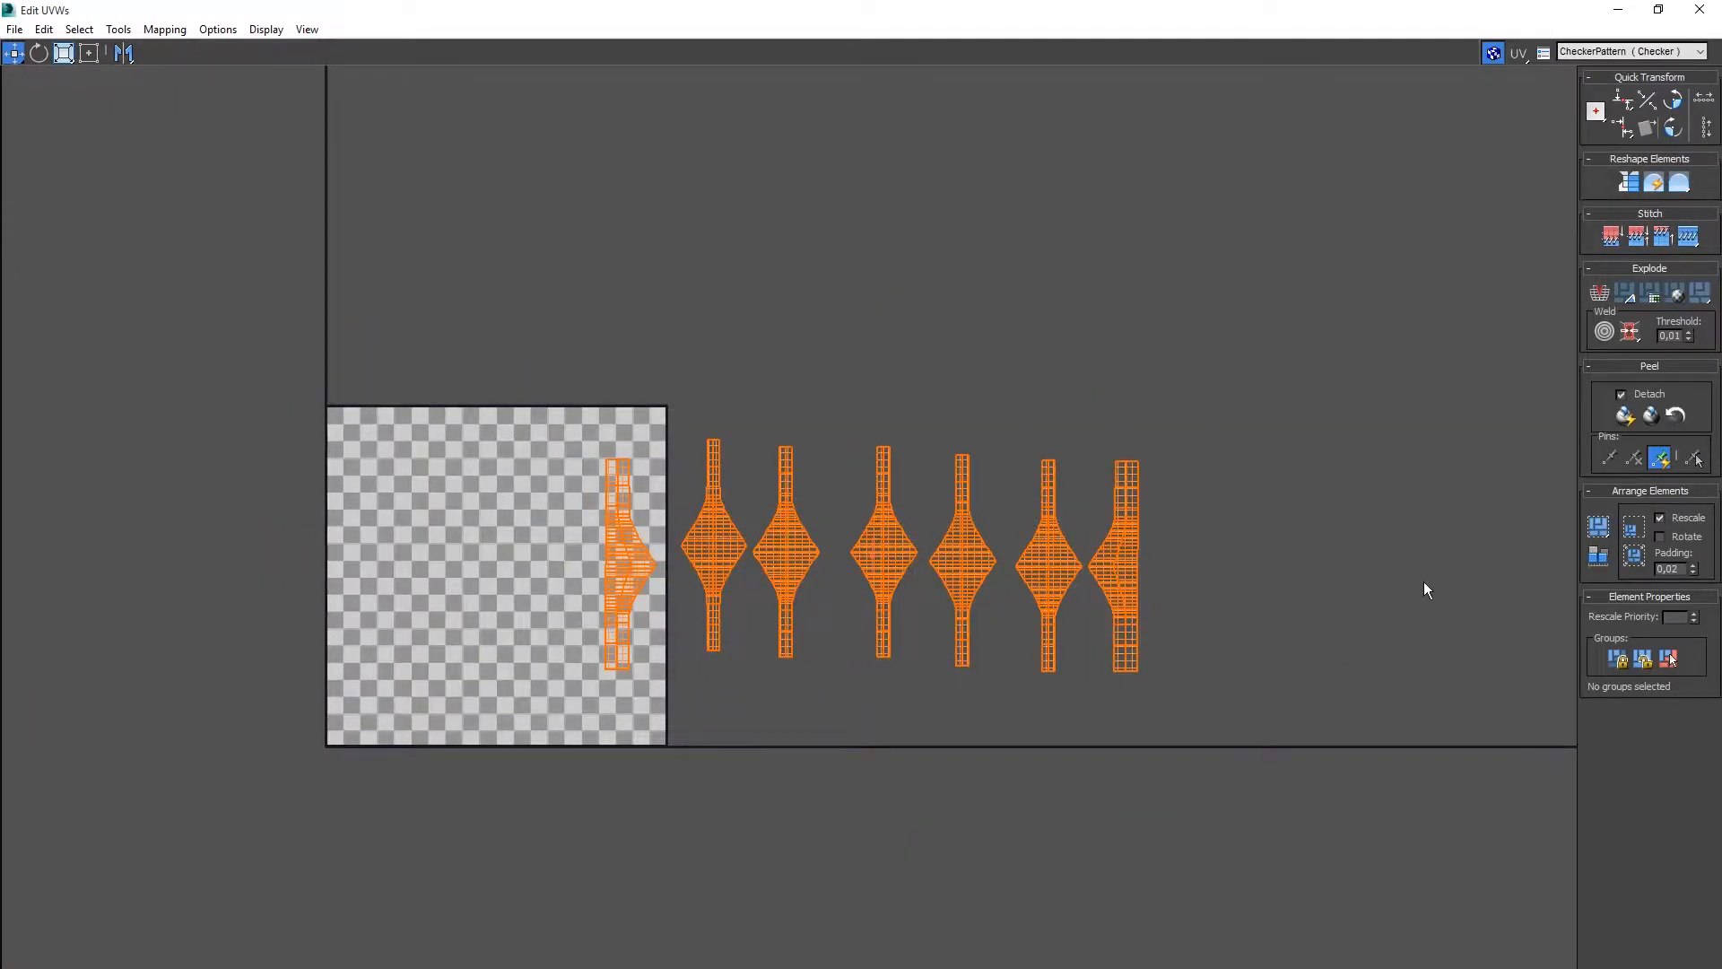
{"action": "middle_click_drag", "start_coordinate": [1149, 619], "coordinate": [890, 625]}
{"action": "scroll", "coordinate": [890, 625], "scroll_direction": "up", "scroll_amount": 3}
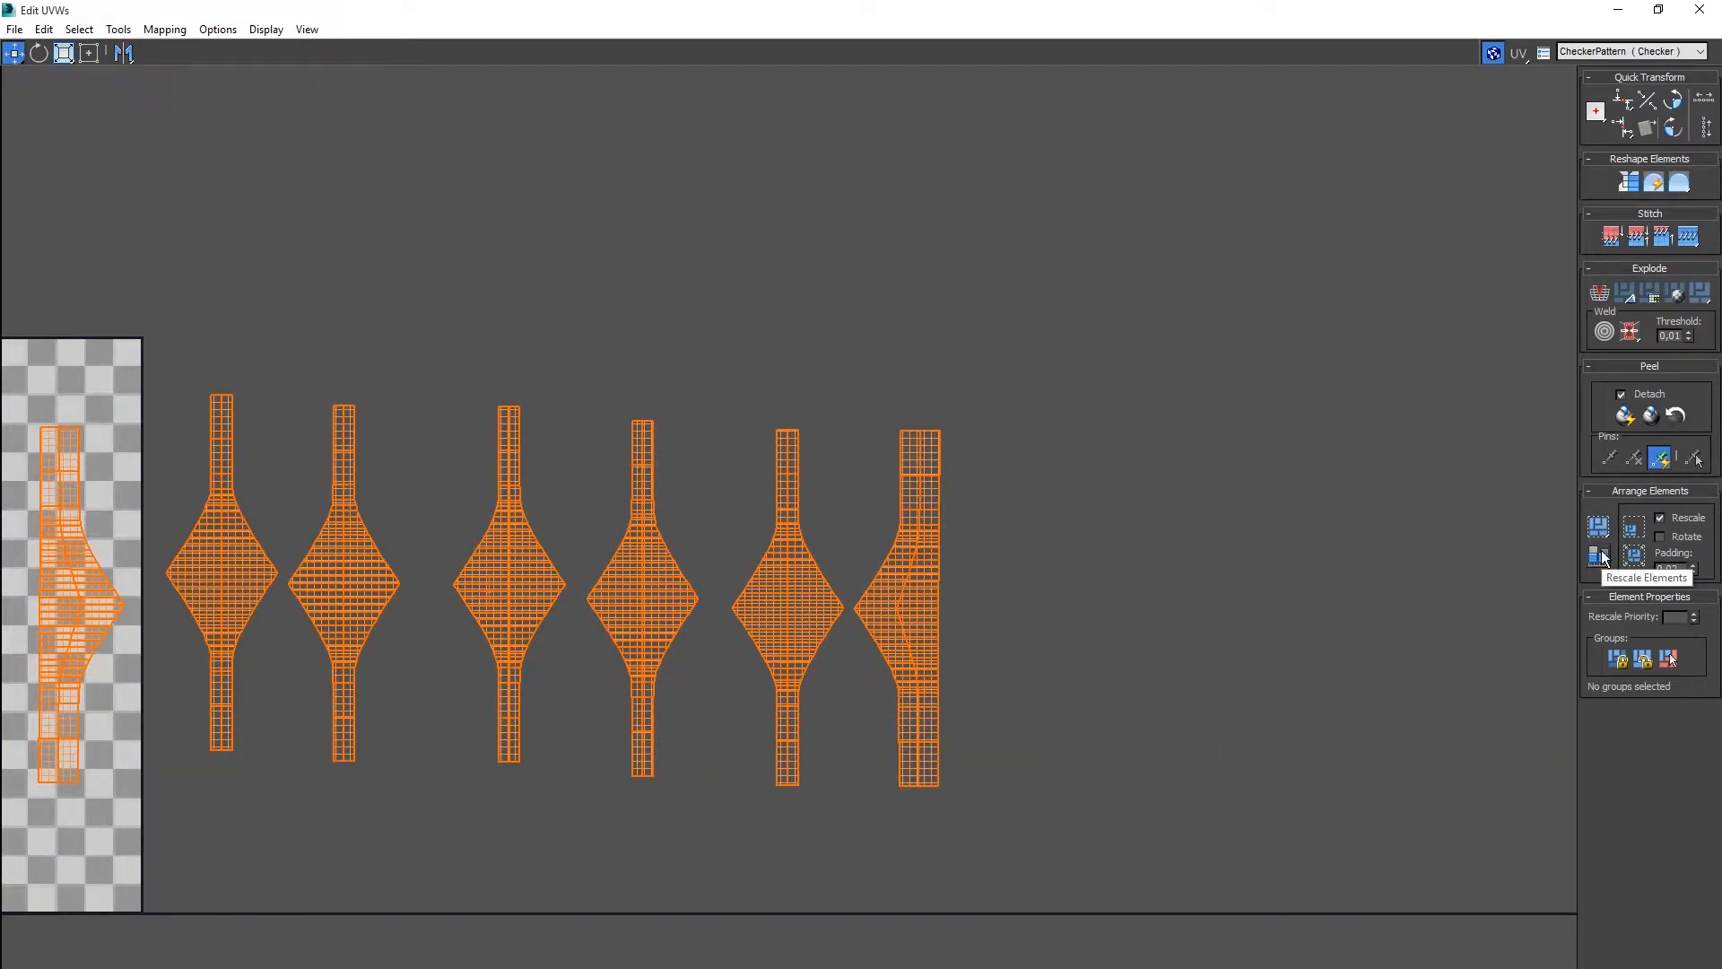
{"action": "middle_click_drag", "start_coordinate": [913, 536], "coordinate": [1173, 553]}
{"action": "left_click", "coordinate": [1092, 843]}
{"action": "scroll", "coordinate": [1088, 627], "scroll_direction": "up", "scroll_amount": 4}
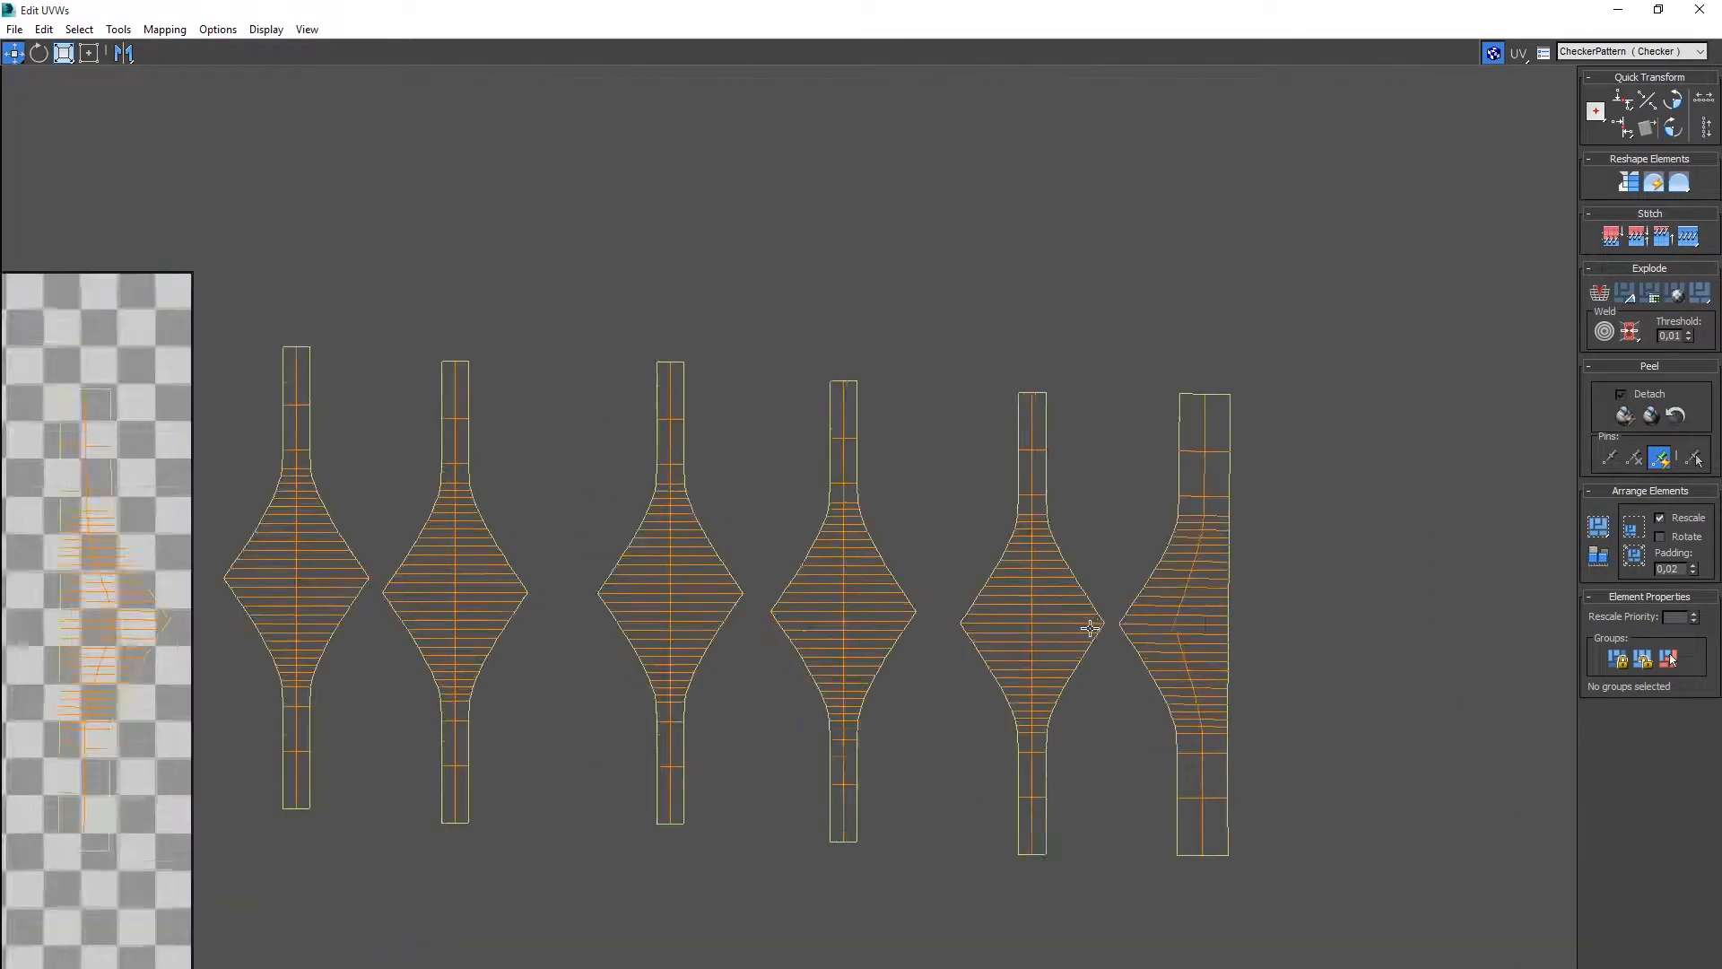
Move the second section's shell until its pointed tip meets the tip of the first end shell
{"action": "left_click", "coordinate": [1090, 627]}
{"action": "scroll", "coordinate": [1117, 603], "scroll_direction": "up", "scroll_amount": 5}
{"action": "scroll", "coordinate": [1117, 603], "scroll_direction": "up", "scroll_amount": 2}
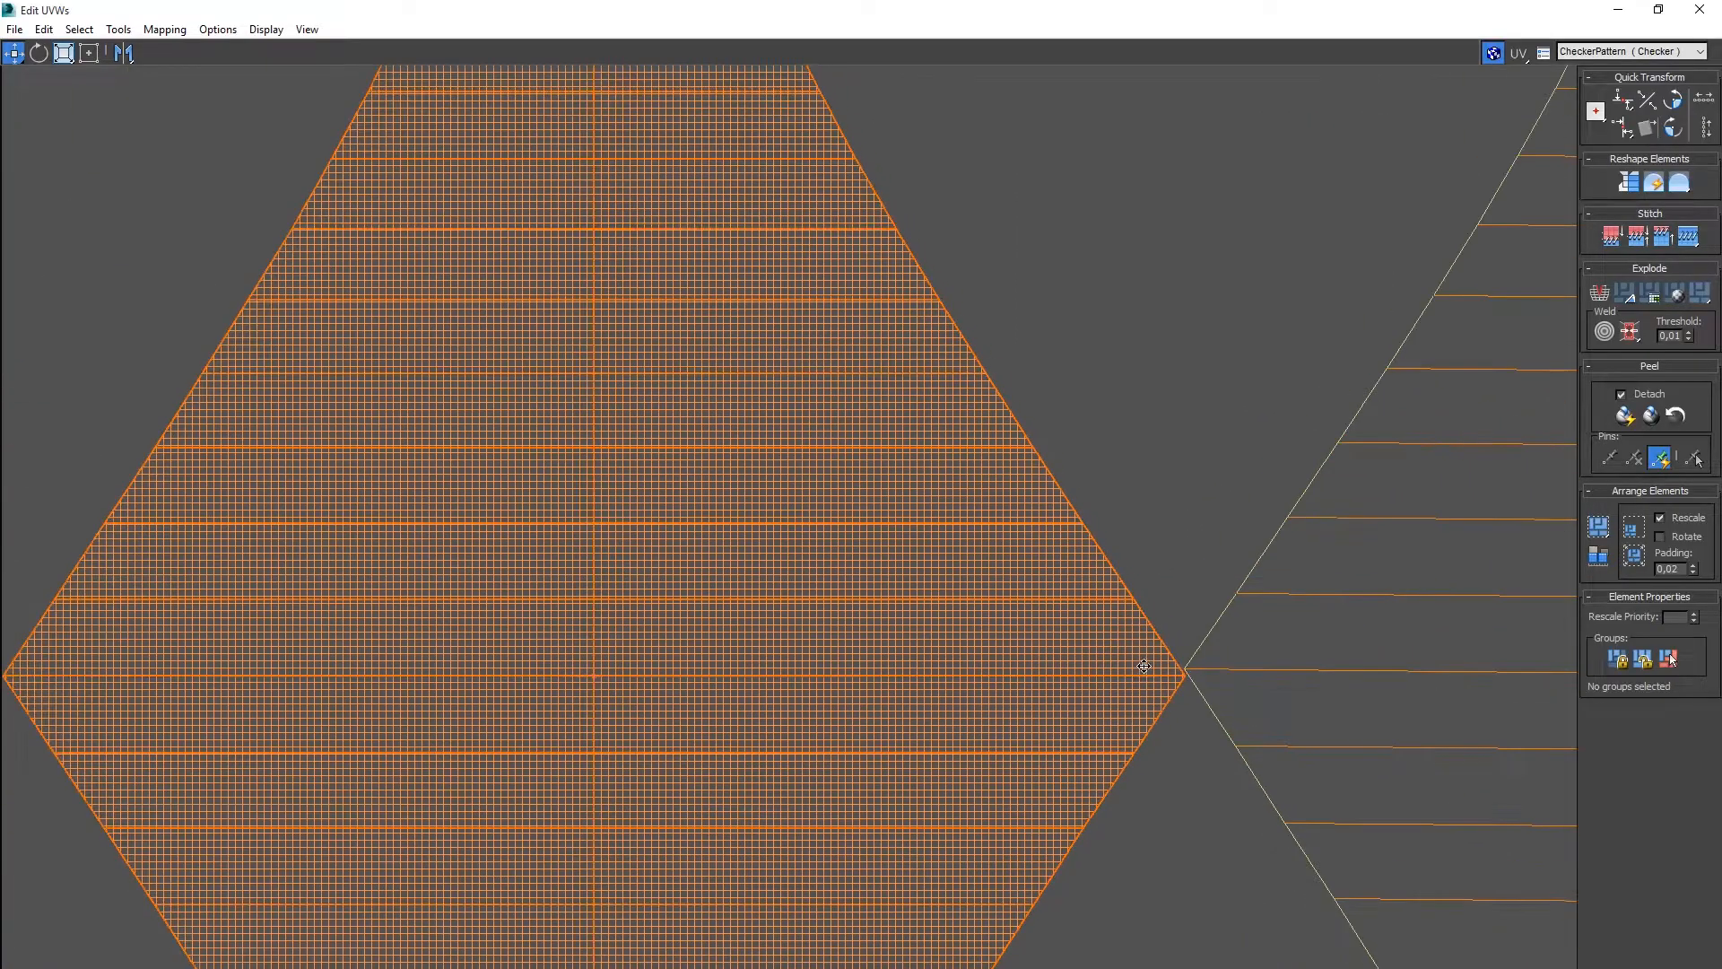
{"action": "scroll", "coordinate": [563, 687], "scroll_direction": "down", "scroll_amount": 6}
{"action": "scroll", "coordinate": [564, 688], "scroll_direction": "up", "scroll_amount": 1}
Move the third section's shell so its side tip touches the second shell's tip
{"action": "middle_click_drag", "start_coordinate": [563, 687], "coordinate": [1045, 689]}
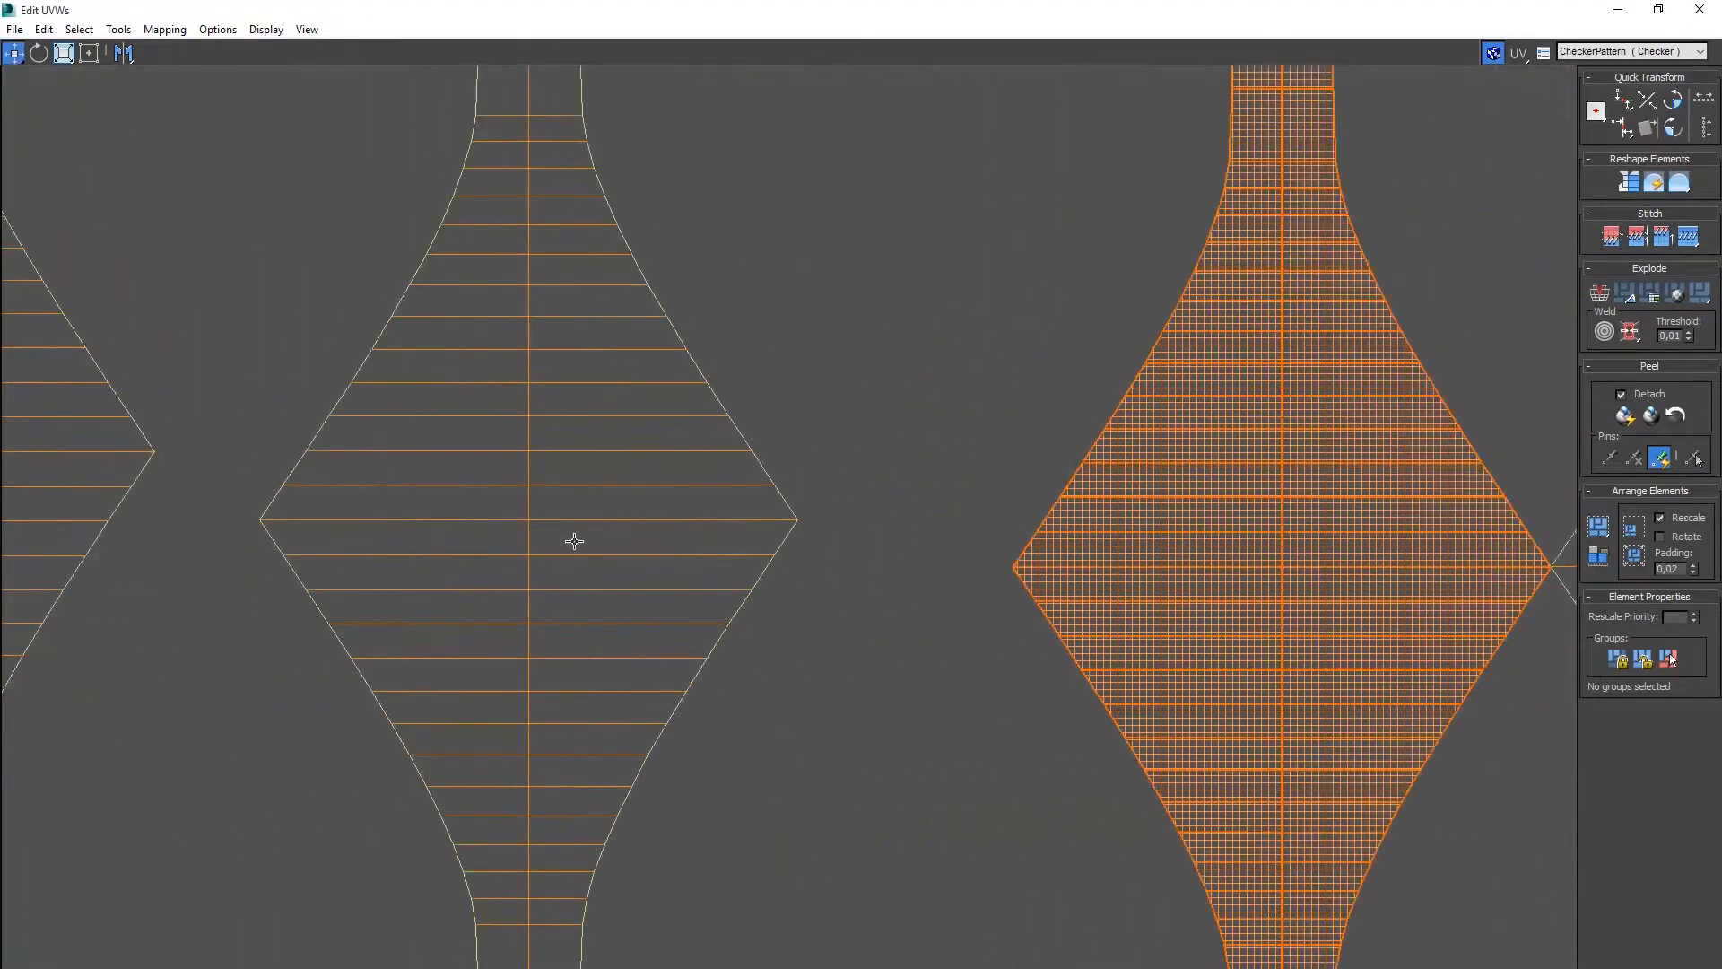
{"action": "left_click", "coordinate": [565, 565]}
{"action": "left_click_drag", "start_coordinate": [598, 434], "coordinate": [750, 488]}
{"action": "scroll", "coordinate": [995, 502], "scroll_direction": "up", "scroll_amount": 6}
{"action": "left_click_drag", "start_coordinate": [599, 760], "coordinate": [876, 718]}
{"action": "scroll", "coordinate": [875, 718], "scroll_direction": "down", "scroll_amount": 6}
Move the fourth section's shell tip to tip with the third section's shell
{"action": "middle_click_drag", "start_coordinate": [588, 746], "coordinate": [1396, 624]}
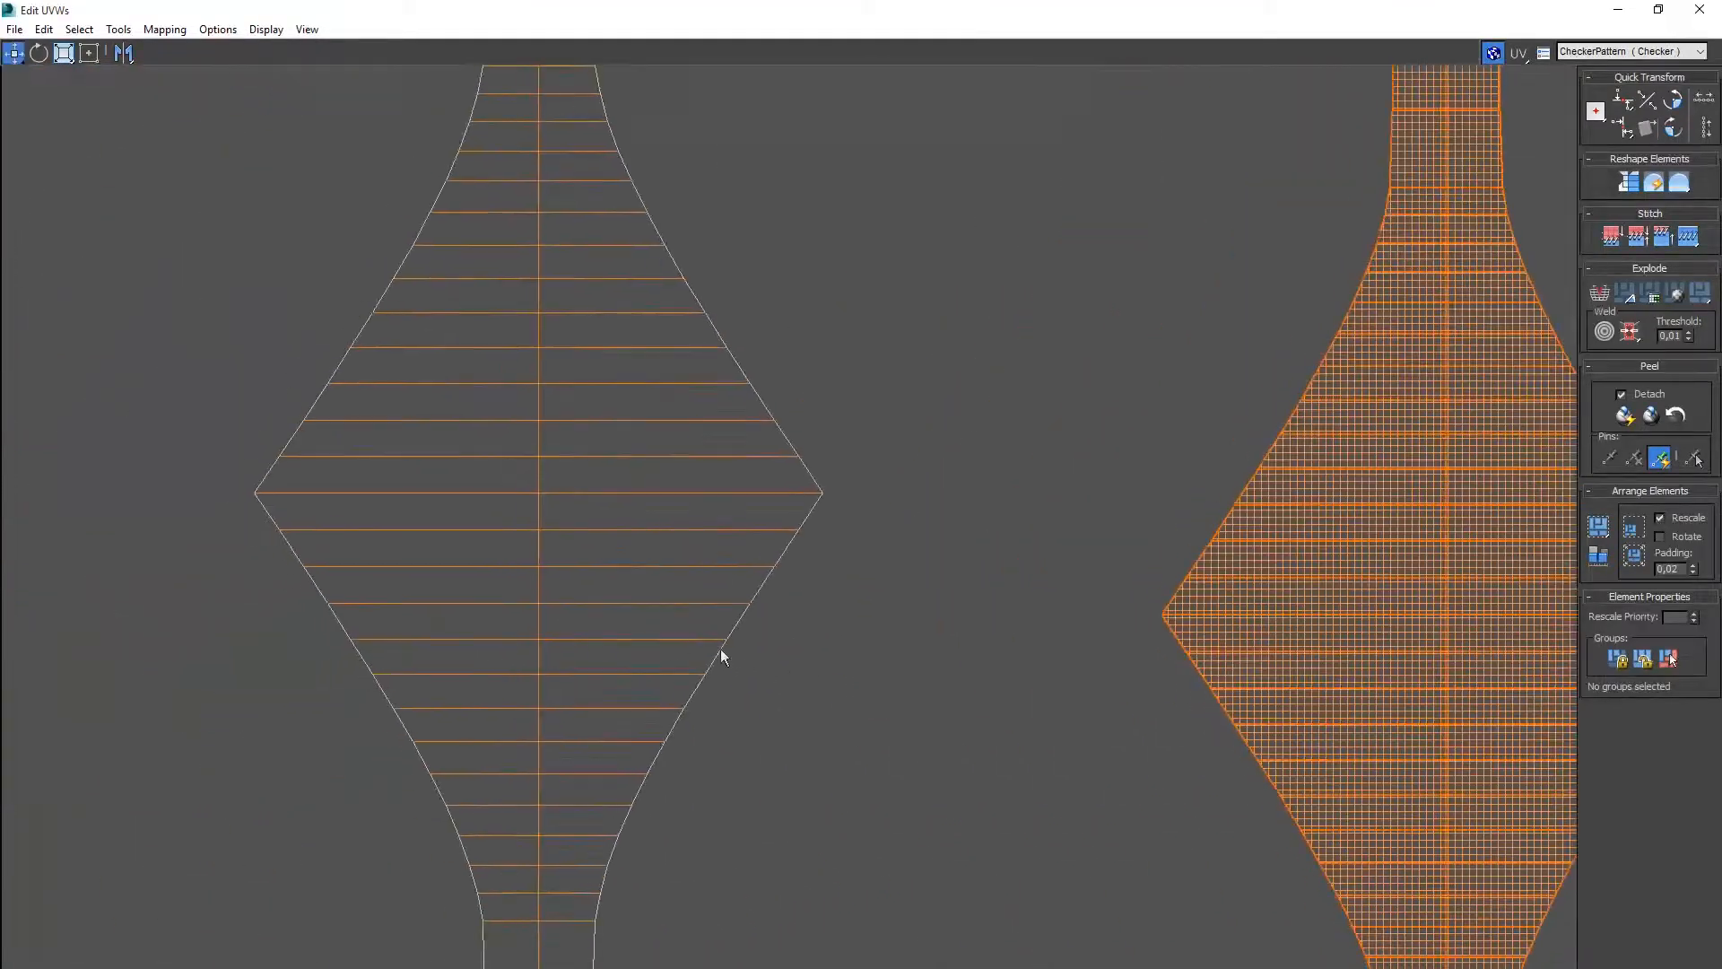
{"action": "left_click", "coordinate": [685, 432]}
{"action": "left_click_drag", "start_coordinate": [625, 421], "coordinate": [956, 551]}
{"action": "scroll", "coordinate": [1170, 586], "scroll_direction": "up", "scroll_amount": 6}
{"action": "middle_click_drag", "start_coordinate": [1117, 761], "coordinate": [888, 627]}
{"action": "scroll", "coordinate": [883, 628], "scroll_direction": "up", "scroll_amount": 3}
{"action": "left_click_drag", "start_coordinate": [681, 621], "coordinate": [781, 584]}
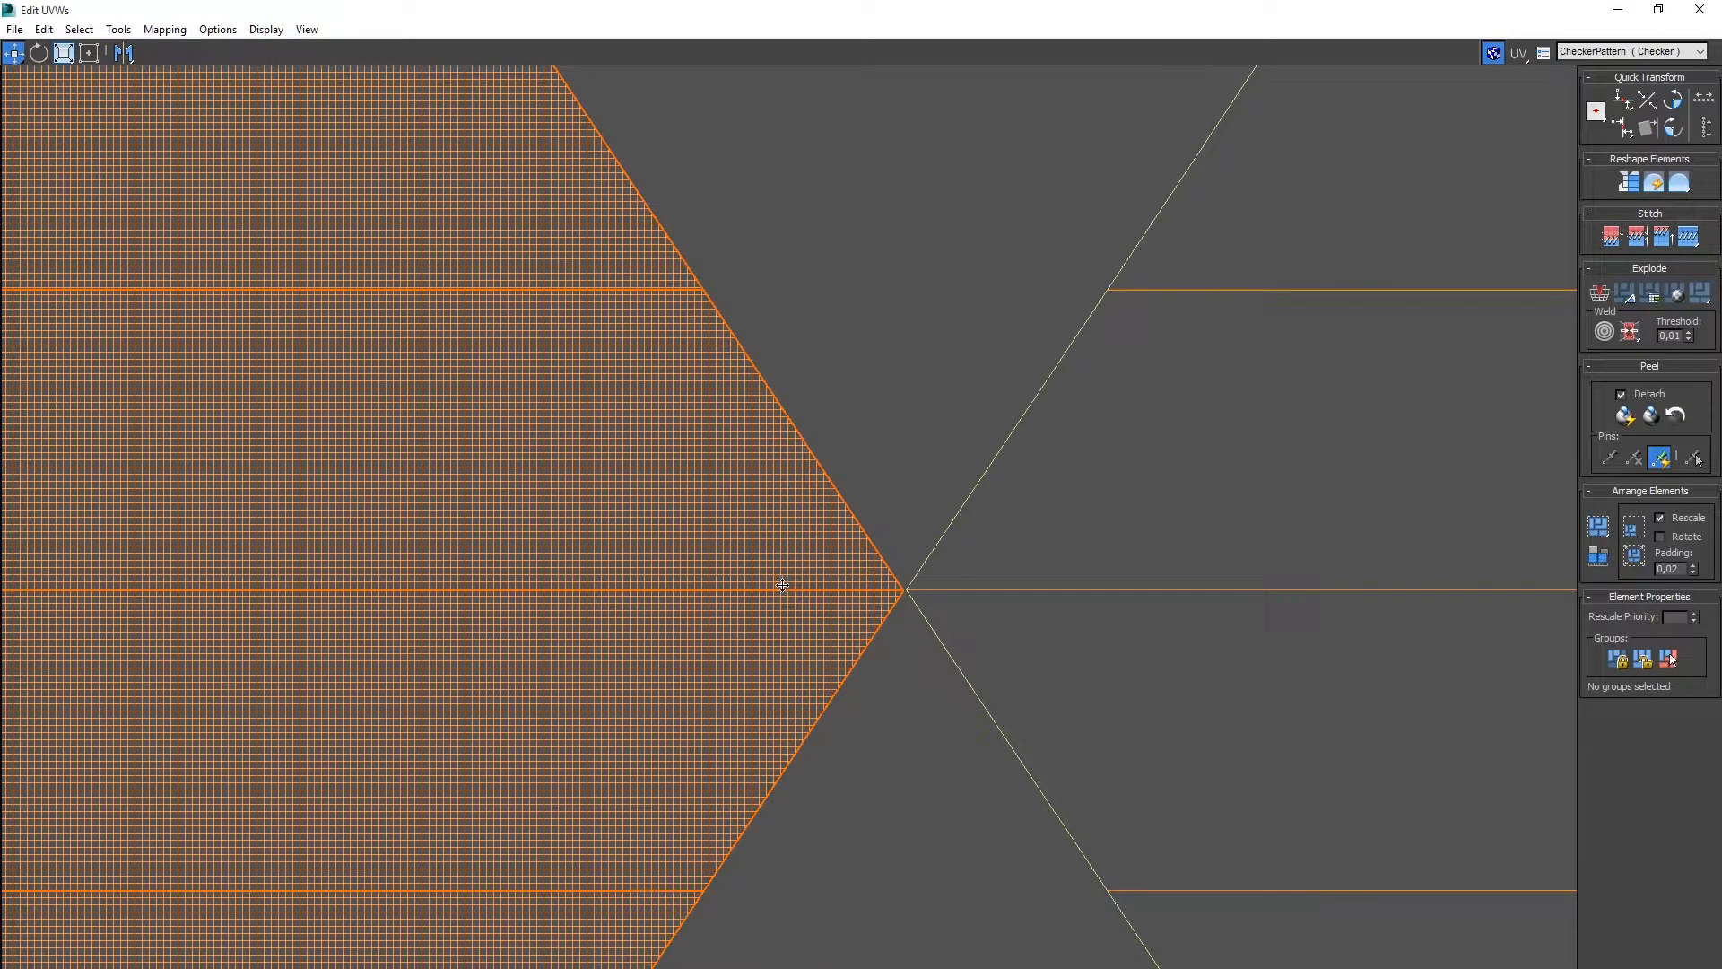
Move the fifth section's shell so its side tip meets the fourth shell's tip
{"action": "scroll", "coordinate": [780, 584], "scroll_direction": "down", "scroll_amount": 10}
{"action": "left_click", "coordinate": [560, 570]}
{"action": "left_click_drag", "start_coordinate": [561, 570], "coordinate": [987, 660]}
{"action": "scroll", "coordinate": [937, 655], "scroll_direction": "up", "scroll_amount": 10}
{"action": "scroll", "coordinate": [1166, 670], "scroll_direction": "up", "scroll_amount": 5}
{"action": "middle_click_drag", "start_coordinate": [1223, 669], "coordinate": [965, 650]}
{"action": "left_click_drag", "start_coordinate": [714, 593], "coordinate": [859, 567]}
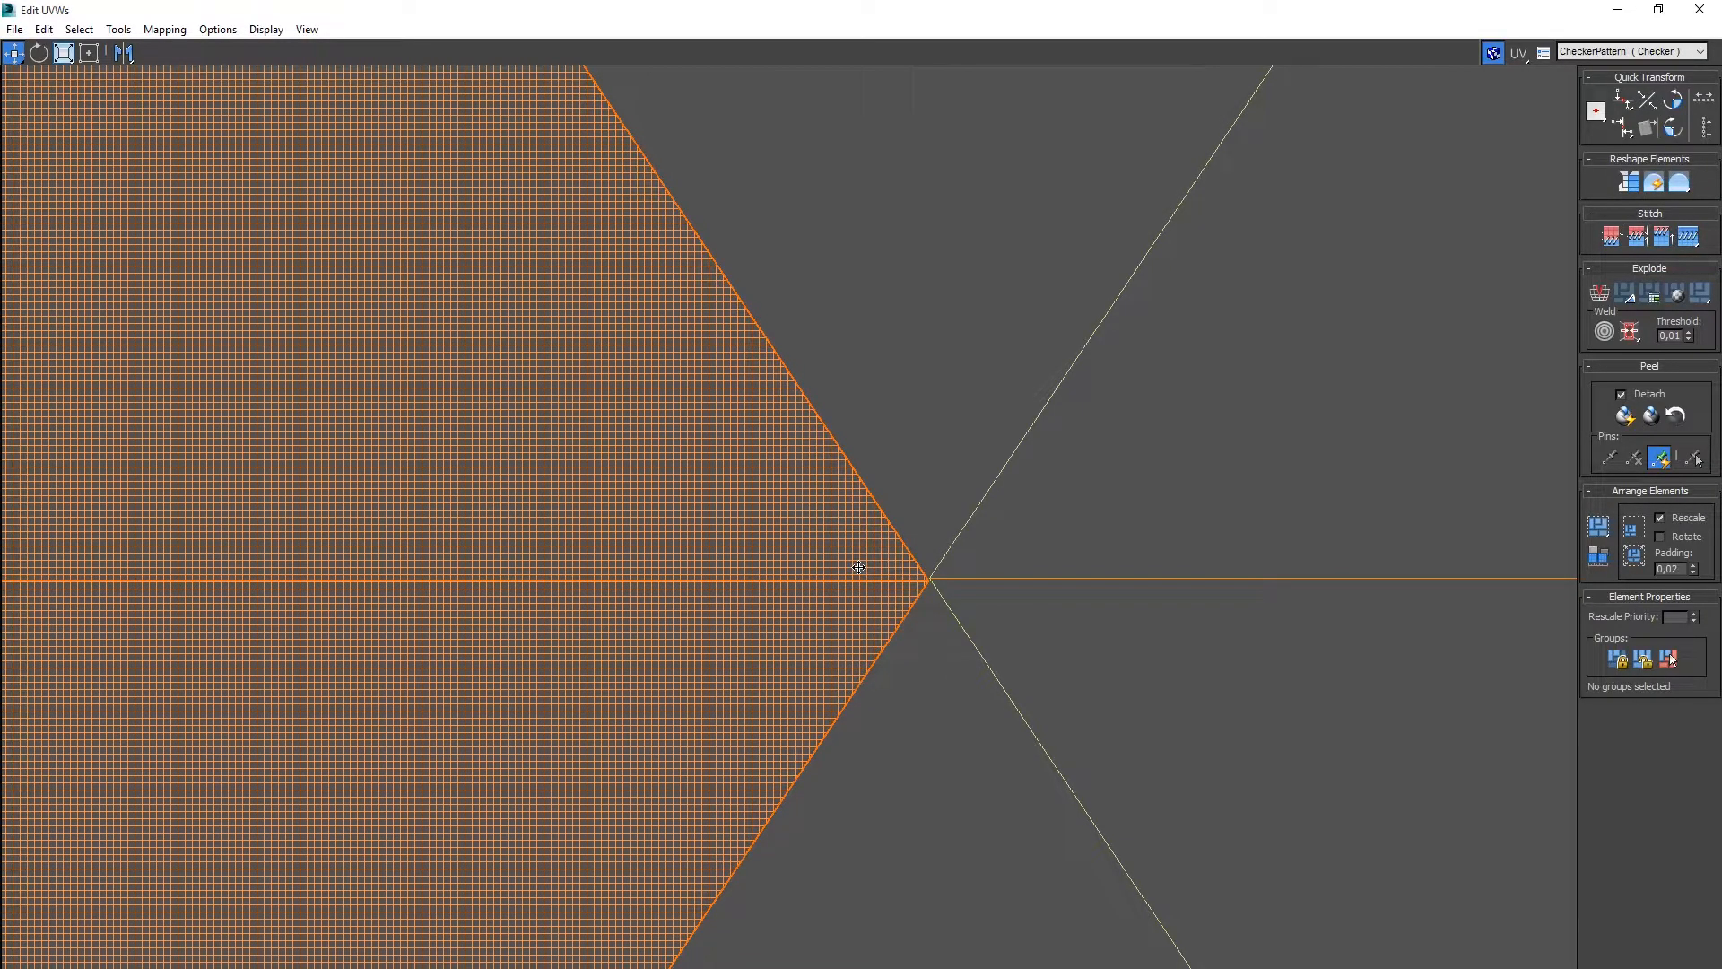
Move the sixth section's shell tip to tip with the fifth section's shell
{"action": "scroll", "coordinate": [816, 574], "scroll_direction": "down", "scroll_amount": 10}
{"action": "left_click", "coordinate": [495, 473]}
{"action": "left_click_drag", "start_coordinate": [495, 473], "coordinate": [761, 543]}
{"action": "scroll", "coordinate": [943, 660], "scroll_direction": "up", "scroll_amount": 10}
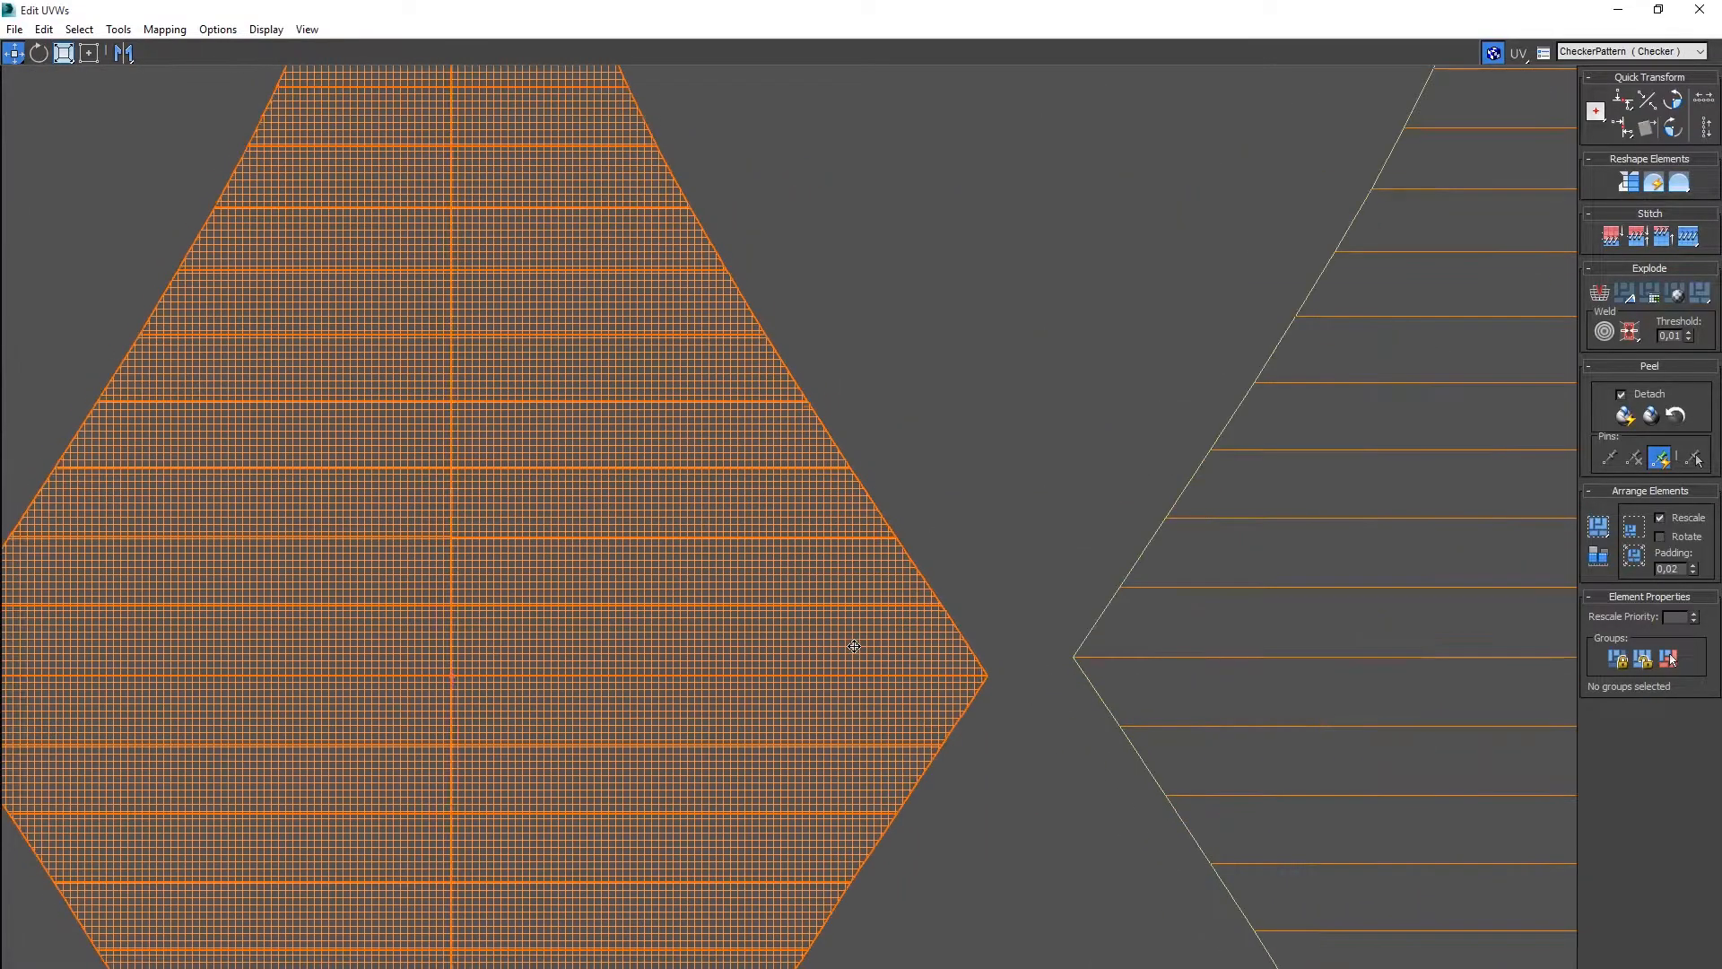
{"action": "scroll", "coordinate": [1094, 684], "scroll_direction": "up", "scroll_amount": 8}
{"action": "middle_click_drag", "start_coordinate": [1110, 676], "coordinate": [949, 675]}
{"action": "left_click_drag", "start_coordinate": [621, 524], "coordinate": [656, 504]}
{"action": "scroll", "coordinate": [862, 573], "scroll_direction": "up", "scroll_amount": 6}
Move the opposite end section's shell out of the checker tile until its tip meets the sixth shell's tip
{"action": "scroll", "coordinate": [628, 510], "scroll_direction": "down", "scroll_amount": 12}
{"action": "middle_click_drag", "start_coordinate": [171, 687], "coordinate": [561, 657]}
{"action": "scroll", "coordinate": [561, 658], "scroll_direction": "down", "scroll_amount": 1}
{"action": "middle_click_drag", "start_coordinate": [117, 680], "coordinate": [833, 597]}
{"action": "left_click", "coordinate": [543, 498]}
{"action": "left_click_drag", "start_coordinate": [542, 498], "coordinate": [1027, 522]}
{"action": "scroll", "coordinate": [1241, 515], "scroll_direction": "up", "scroll_amount": 12}
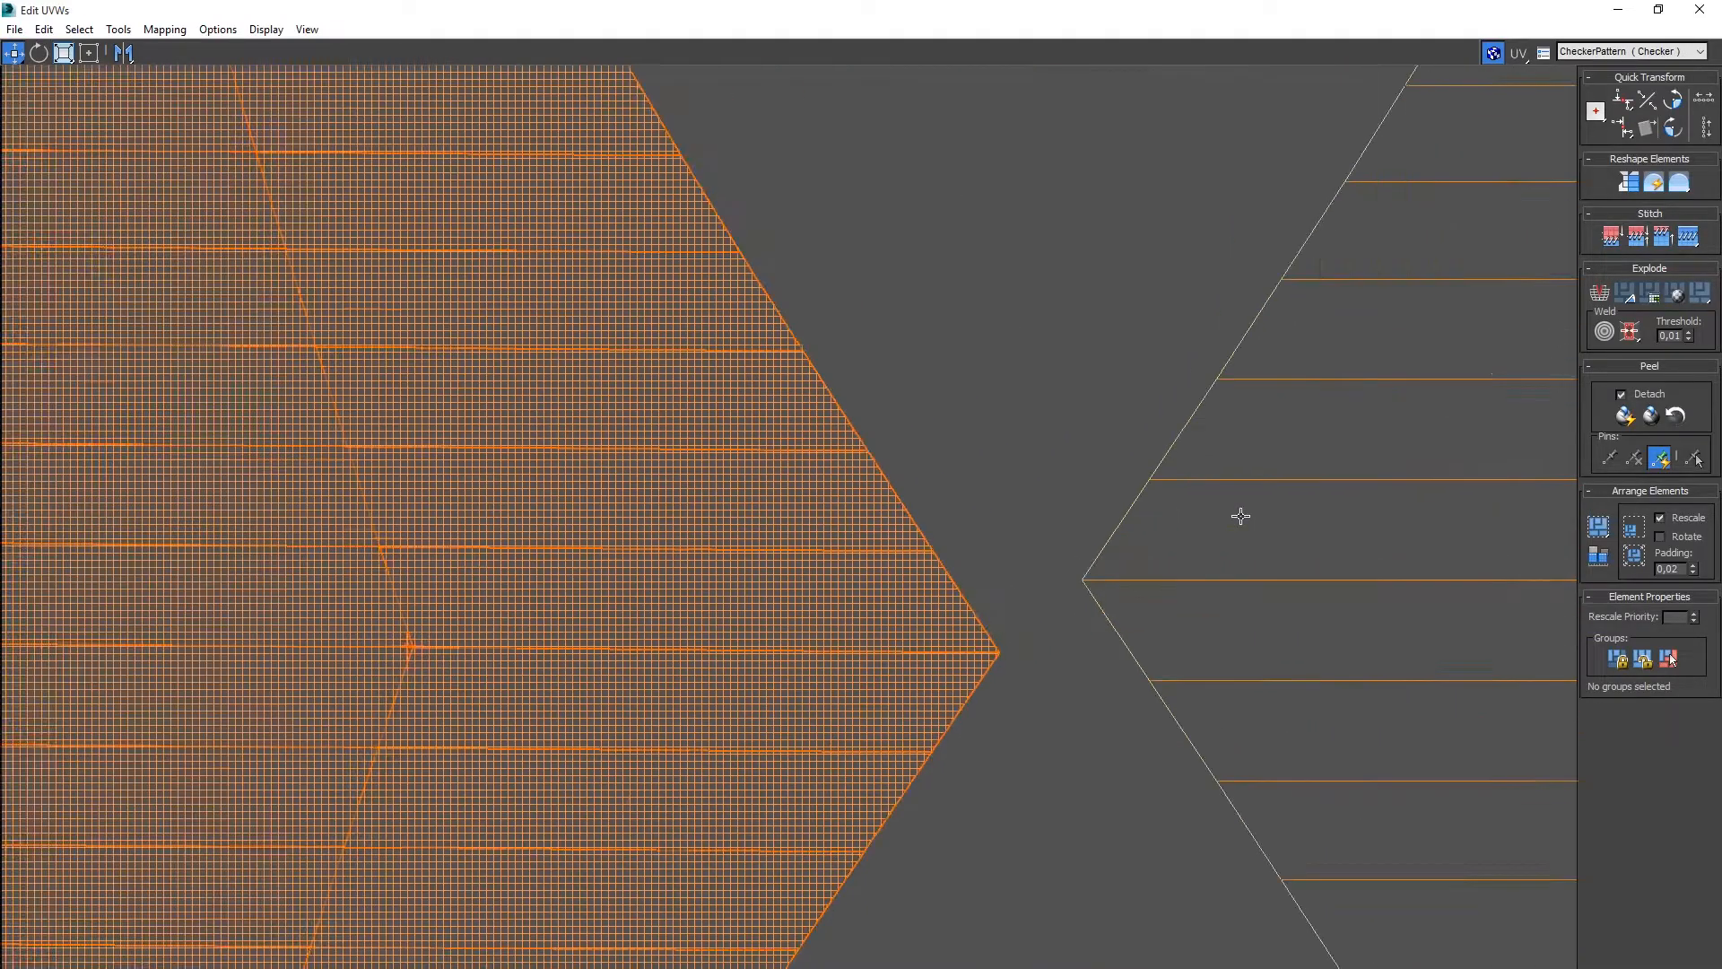
{"action": "middle_click_drag", "start_coordinate": [1234, 642], "coordinate": [982, 543]}
{"action": "left_click_drag", "start_coordinate": [435, 628], "coordinate": [664, 523]}
{"action": "scroll", "coordinate": [611, 485], "scroll_direction": "up", "scroll_amount": 4}
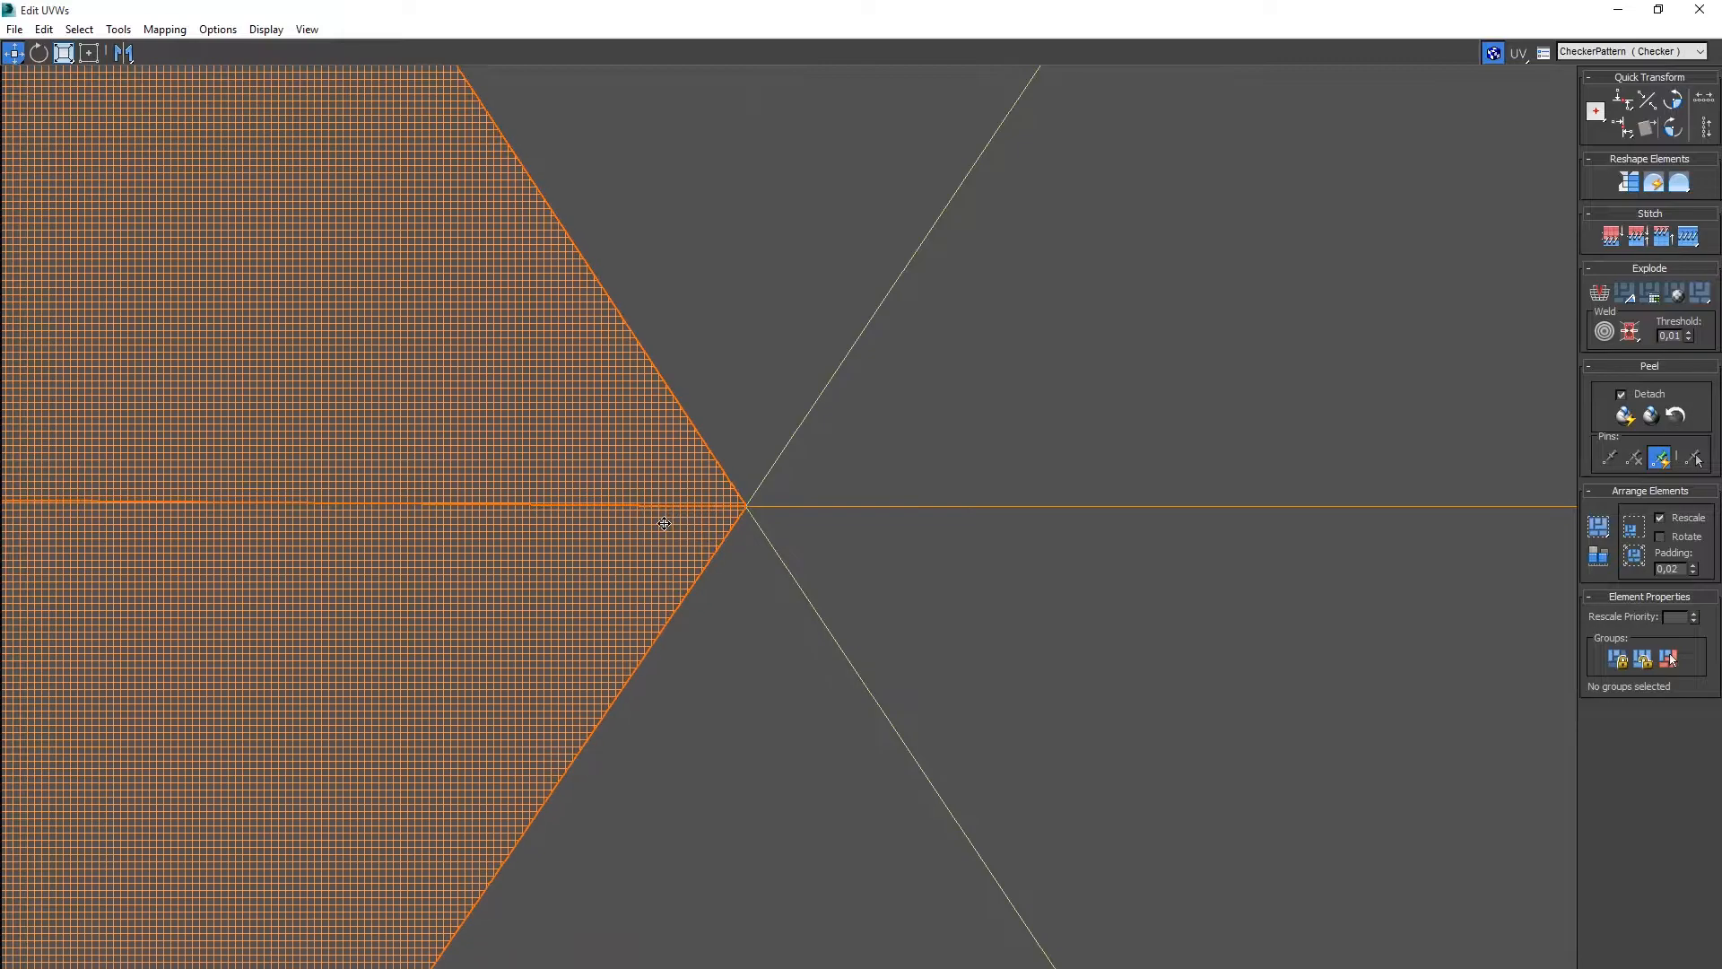
Close the UV editor and leave polygon selection to show the whole vault in the viewport
{"action": "scroll", "coordinate": [719, 616], "scroll_direction": "down", "scroll_amount": 15}
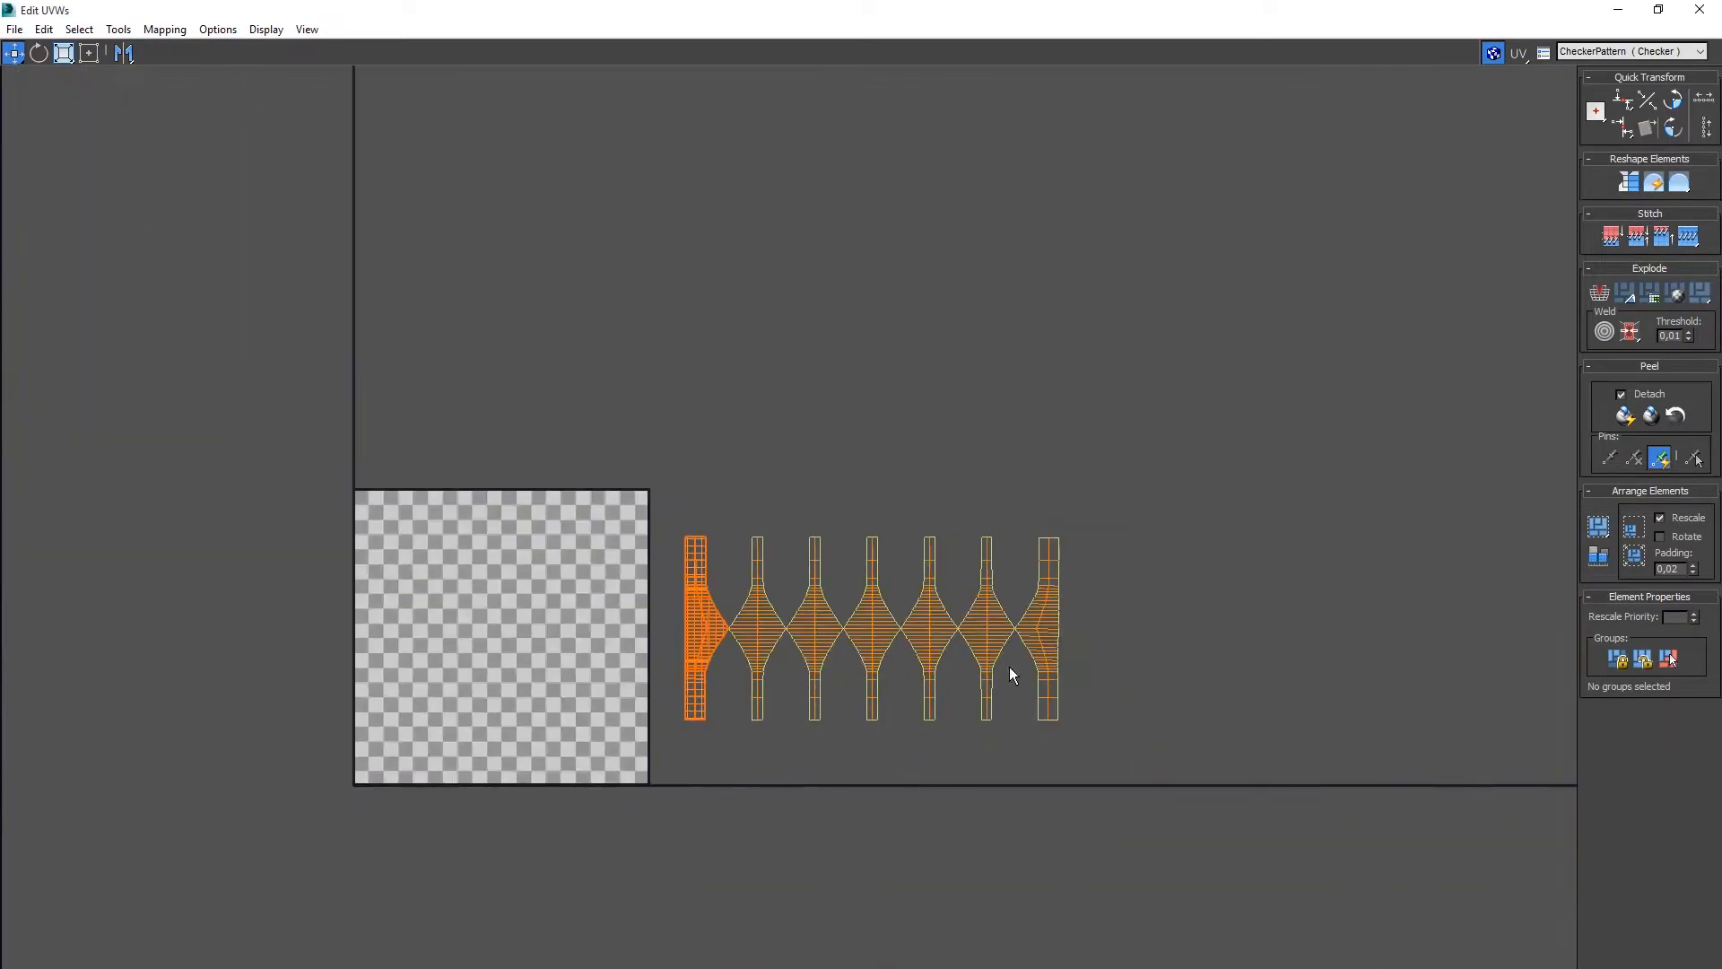
{"action": "left_click", "coordinate": [1695, 11]}
{"action": "left_click", "coordinate": [1476, 779]}
{"action": "middle_click_drag", "start_coordinate": [1076, 714], "coordinate": [466, 632]}
{"action": "scroll", "coordinate": [617, 643], "scroll_direction": "down", "scroll_amount": 8}
{"action": "scroll", "coordinate": [681, 610], "scroll_direction": "up", "scroll_amount": 6}
{"action": "middle_click_drag", "start_coordinate": [681, 610], "coordinate": [686, 521], "text": "alt"}
Assign the brick material 01 - Default to the vault, show its texture in the viewport, and close the Material Editor
{"action": "key", "text": "m"}
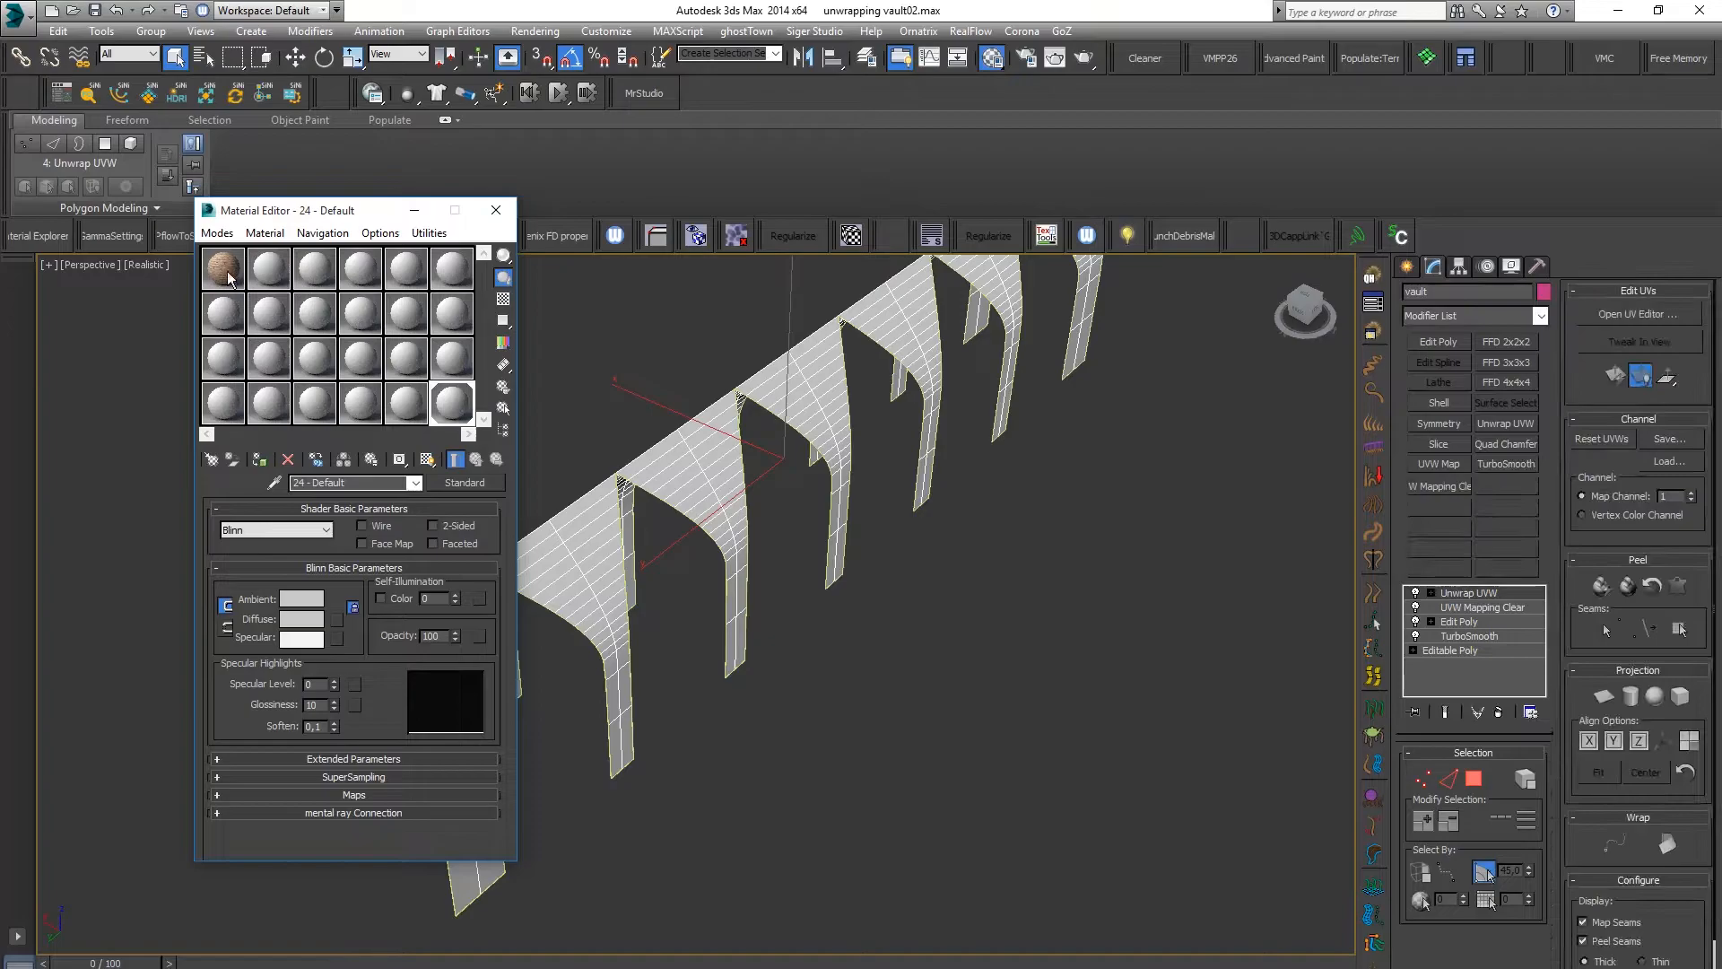
{"action": "left_click", "coordinate": [233, 267]}
{"action": "left_click", "coordinate": [260, 461]}
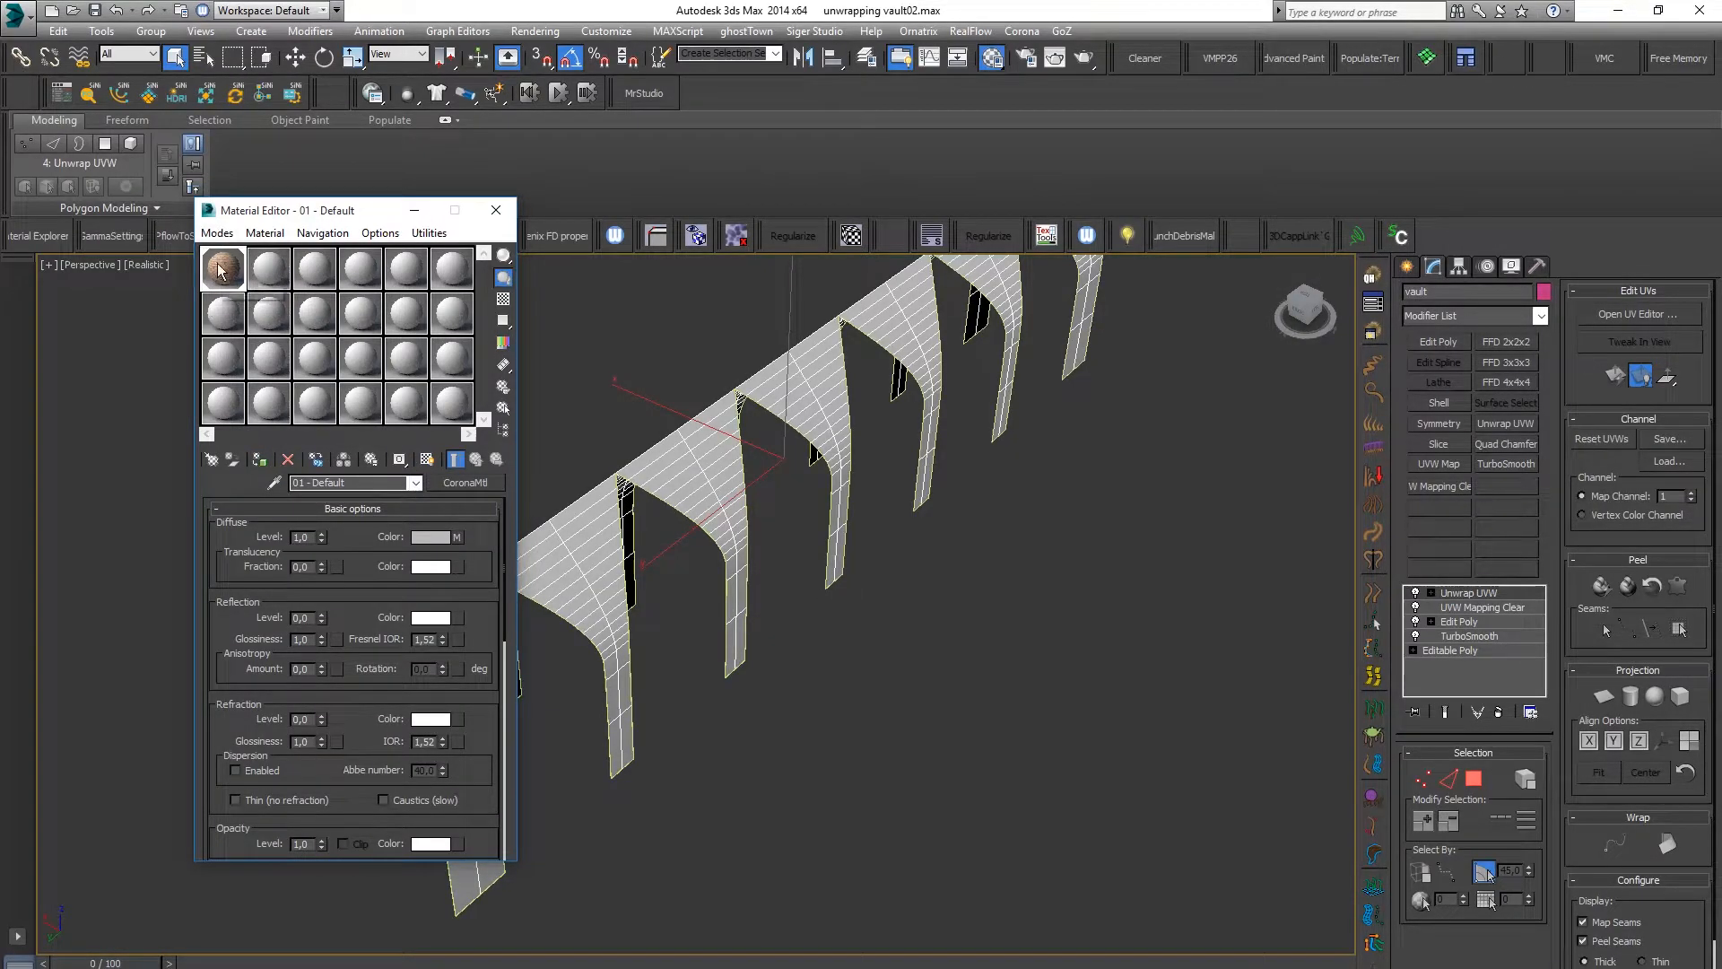
{"action": "left_click", "coordinate": [428, 460]}
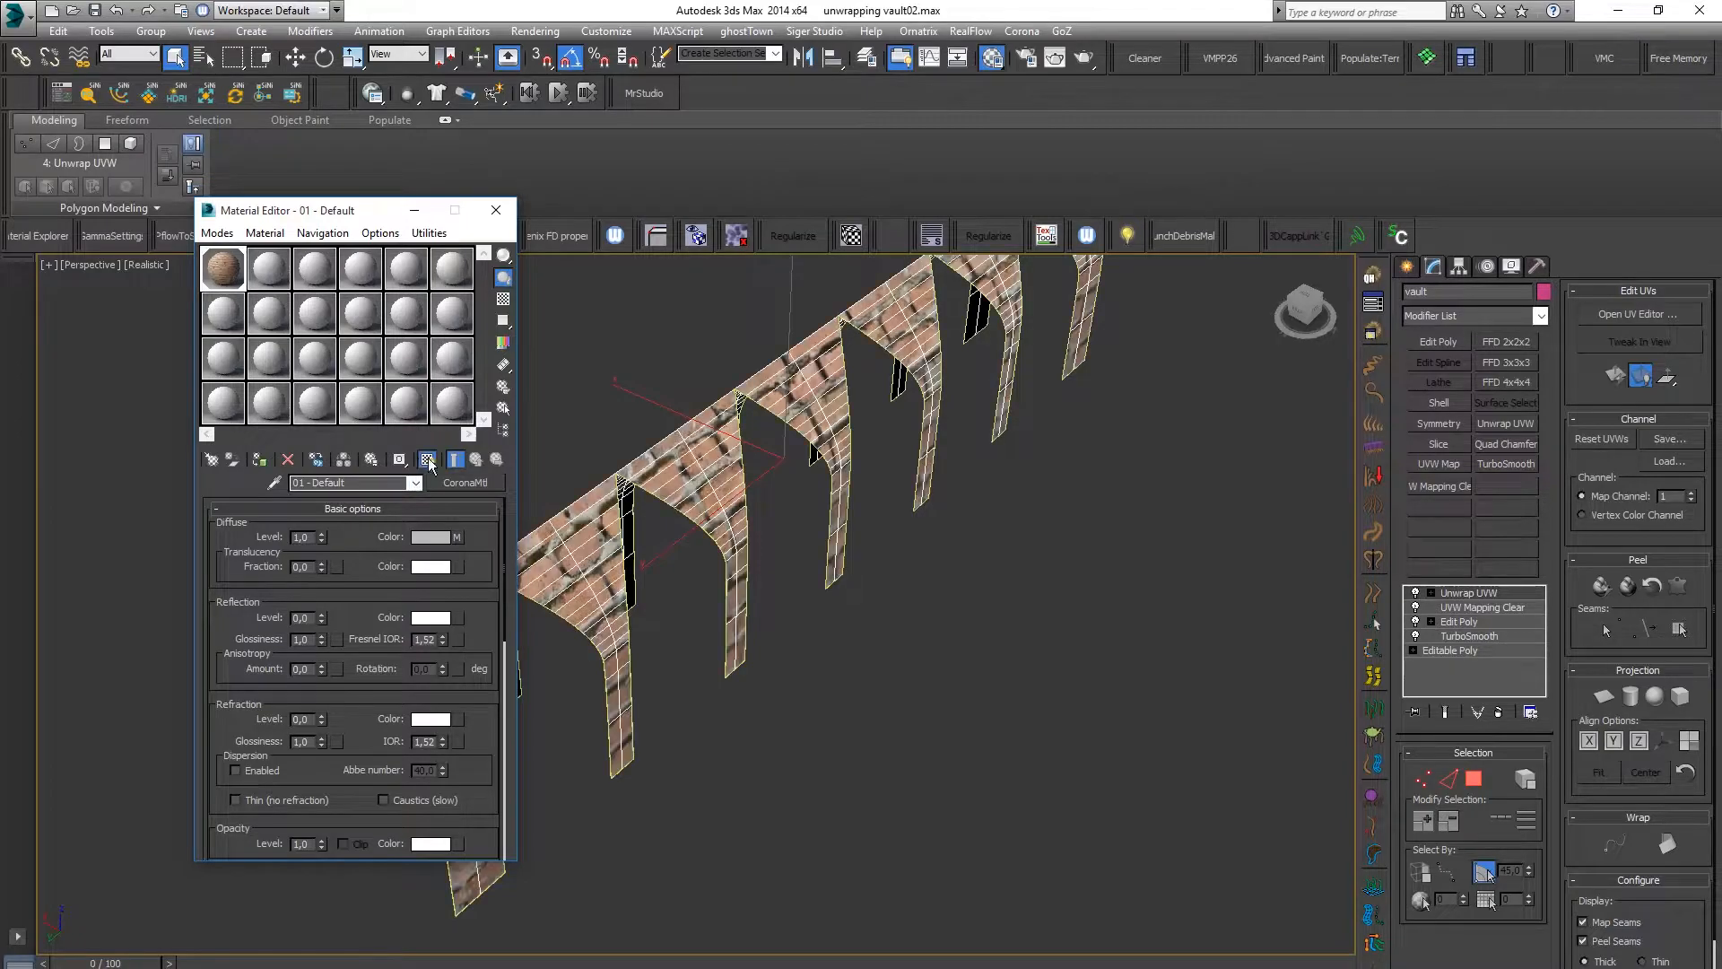
{"action": "left_click", "coordinate": [507, 217]}
Inspect the brick texture along the vault's sections and reopen the UV editor
{"action": "mouse_move", "coordinate": [562, 616]}
{"action": "middle_mouse_down", "text": "alt"}
{"action": "mouse_move", "coordinate": [469, 584]}
{"action": "mouse_move", "coordinate": [551, 619]}
{"action": "mouse_move", "coordinate": [738, 620]}
{"action": "mouse_move", "coordinate": [604, 636]}
{"action": "mouse_move", "coordinate": [583, 619]}
{"action": "middle_mouse_up", "text": "alt"}
{"action": "scroll", "coordinate": [517, 623], "scroll_direction": "up", "scroll_amount": 2}
{"action": "scroll", "coordinate": [517, 622], "scroll_direction": "down", "scroll_amount": 5}
{"action": "scroll", "coordinate": [770, 511], "scroll_direction": "up", "scroll_amount": 5}
{"action": "scroll", "coordinate": [770, 511], "scroll_direction": "down", "scroll_amount": 6}
{"action": "middle_click_drag", "start_coordinate": [769, 512], "coordinate": [745, 548]}
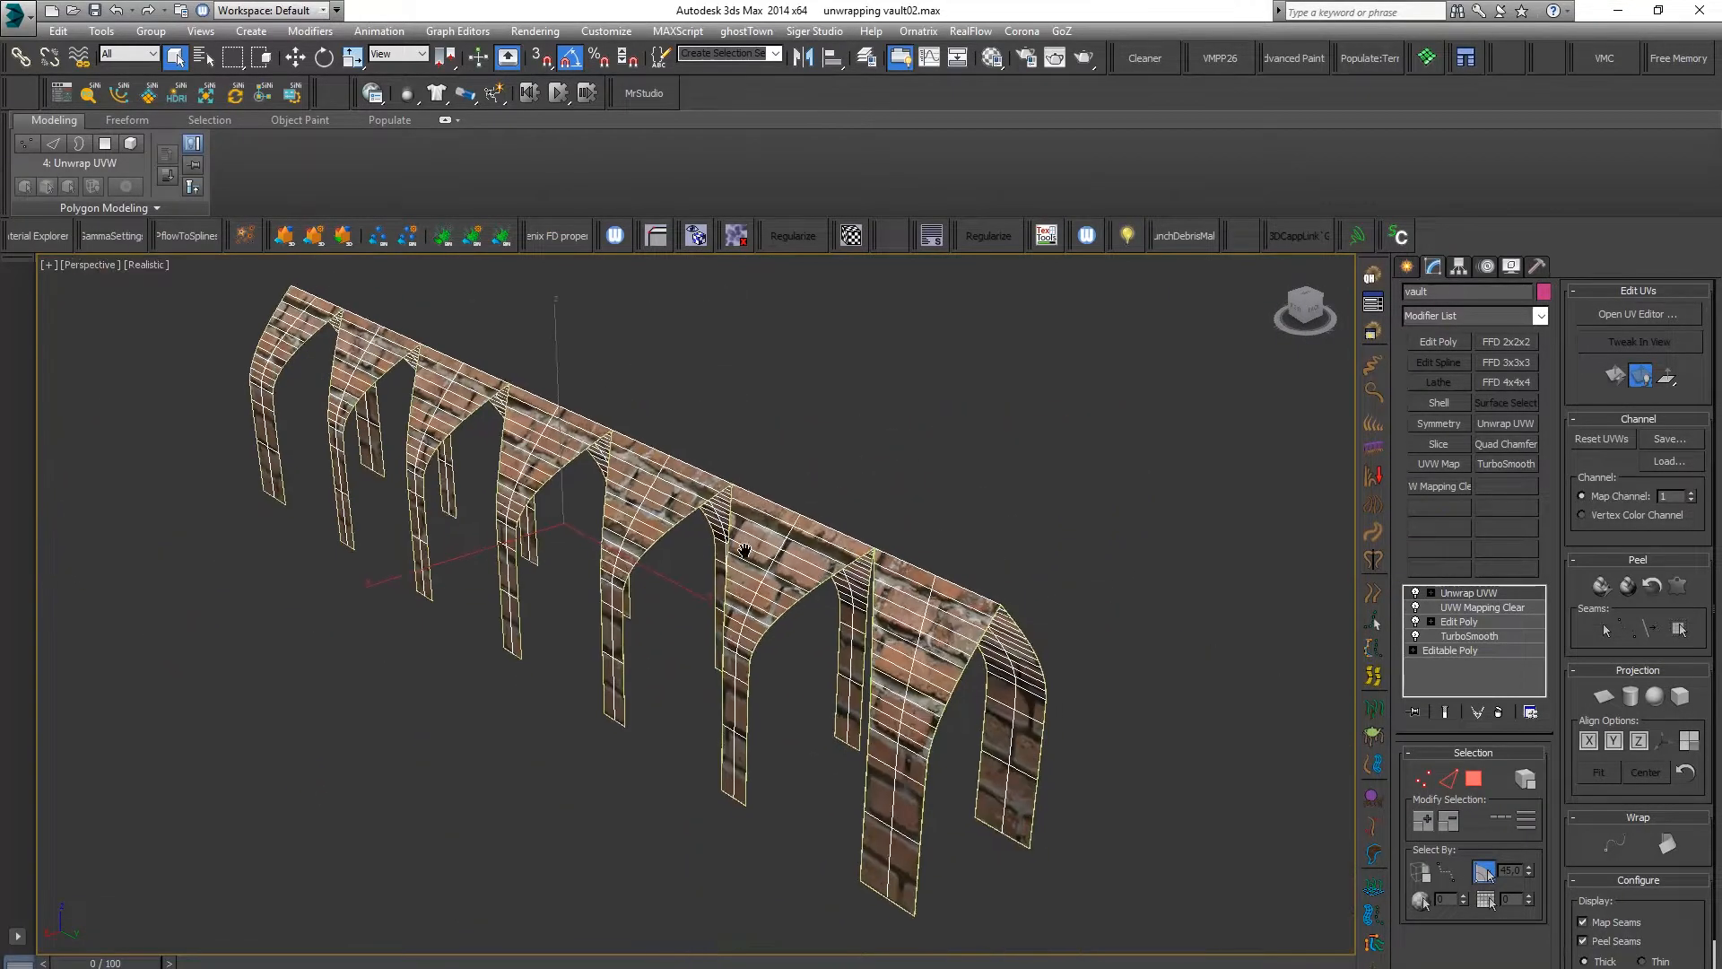
{"action": "left_click", "coordinate": [1637, 314]}
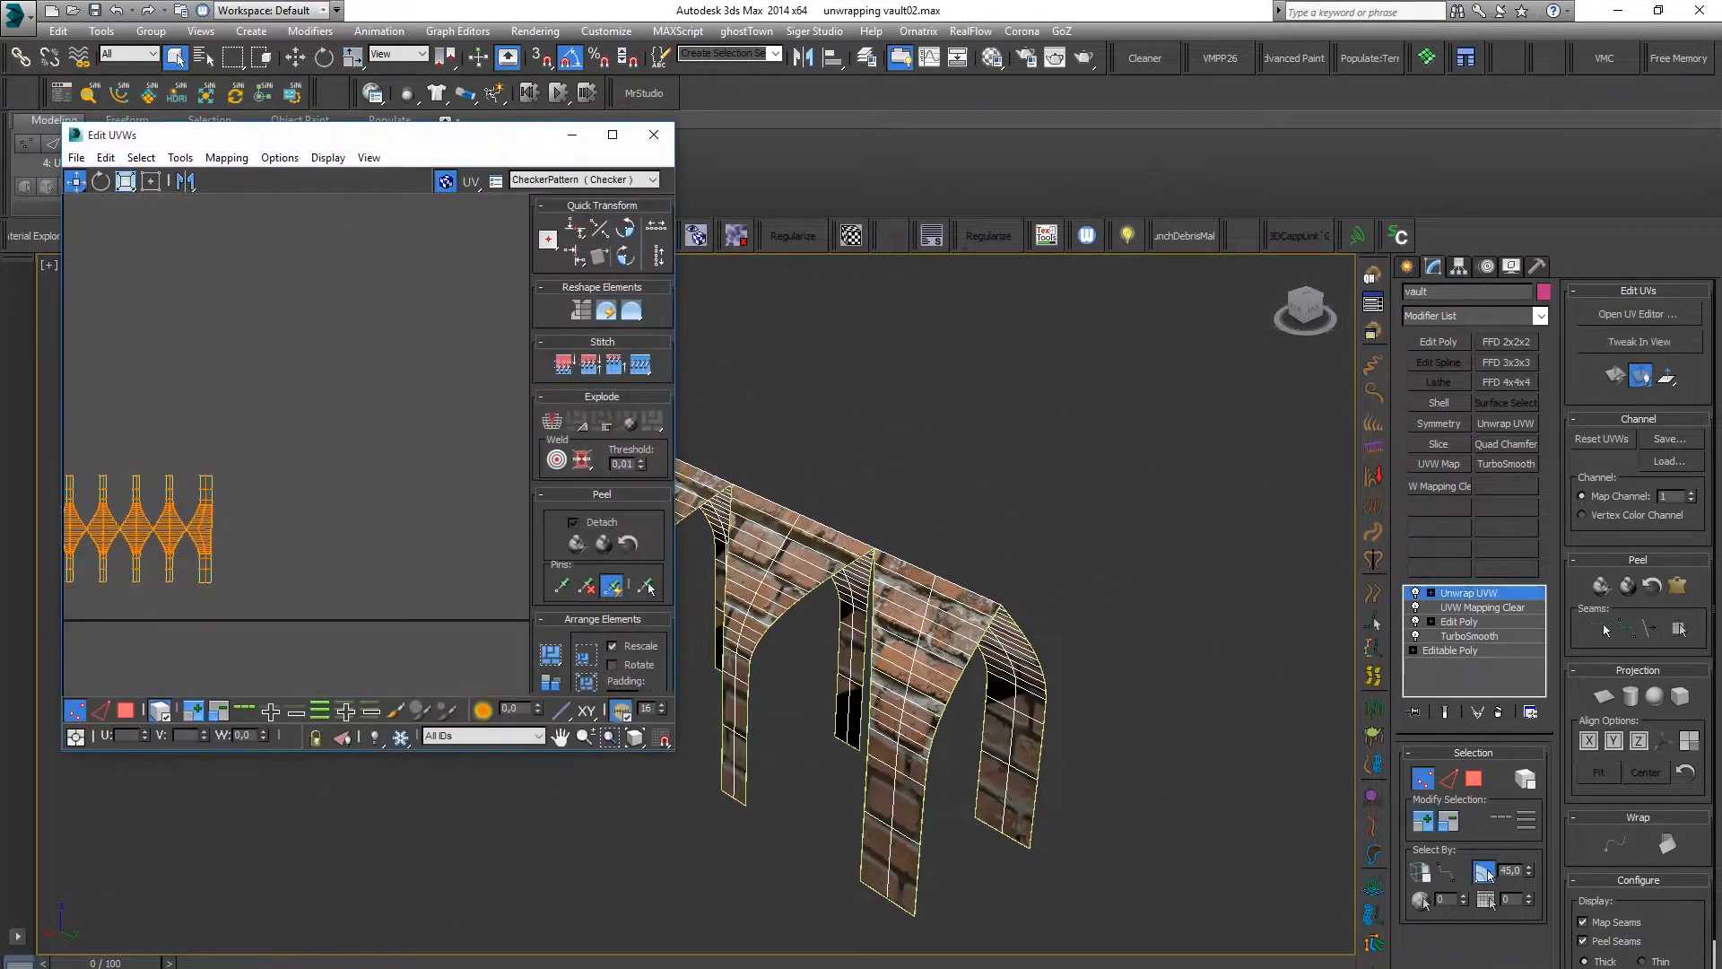
Leave vertex selection and examine the size of the bricks along the vault's sections from several distances
{"action": "left_click_drag", "start_coordinate": [475, 151], "coordinate": [439, 223]}
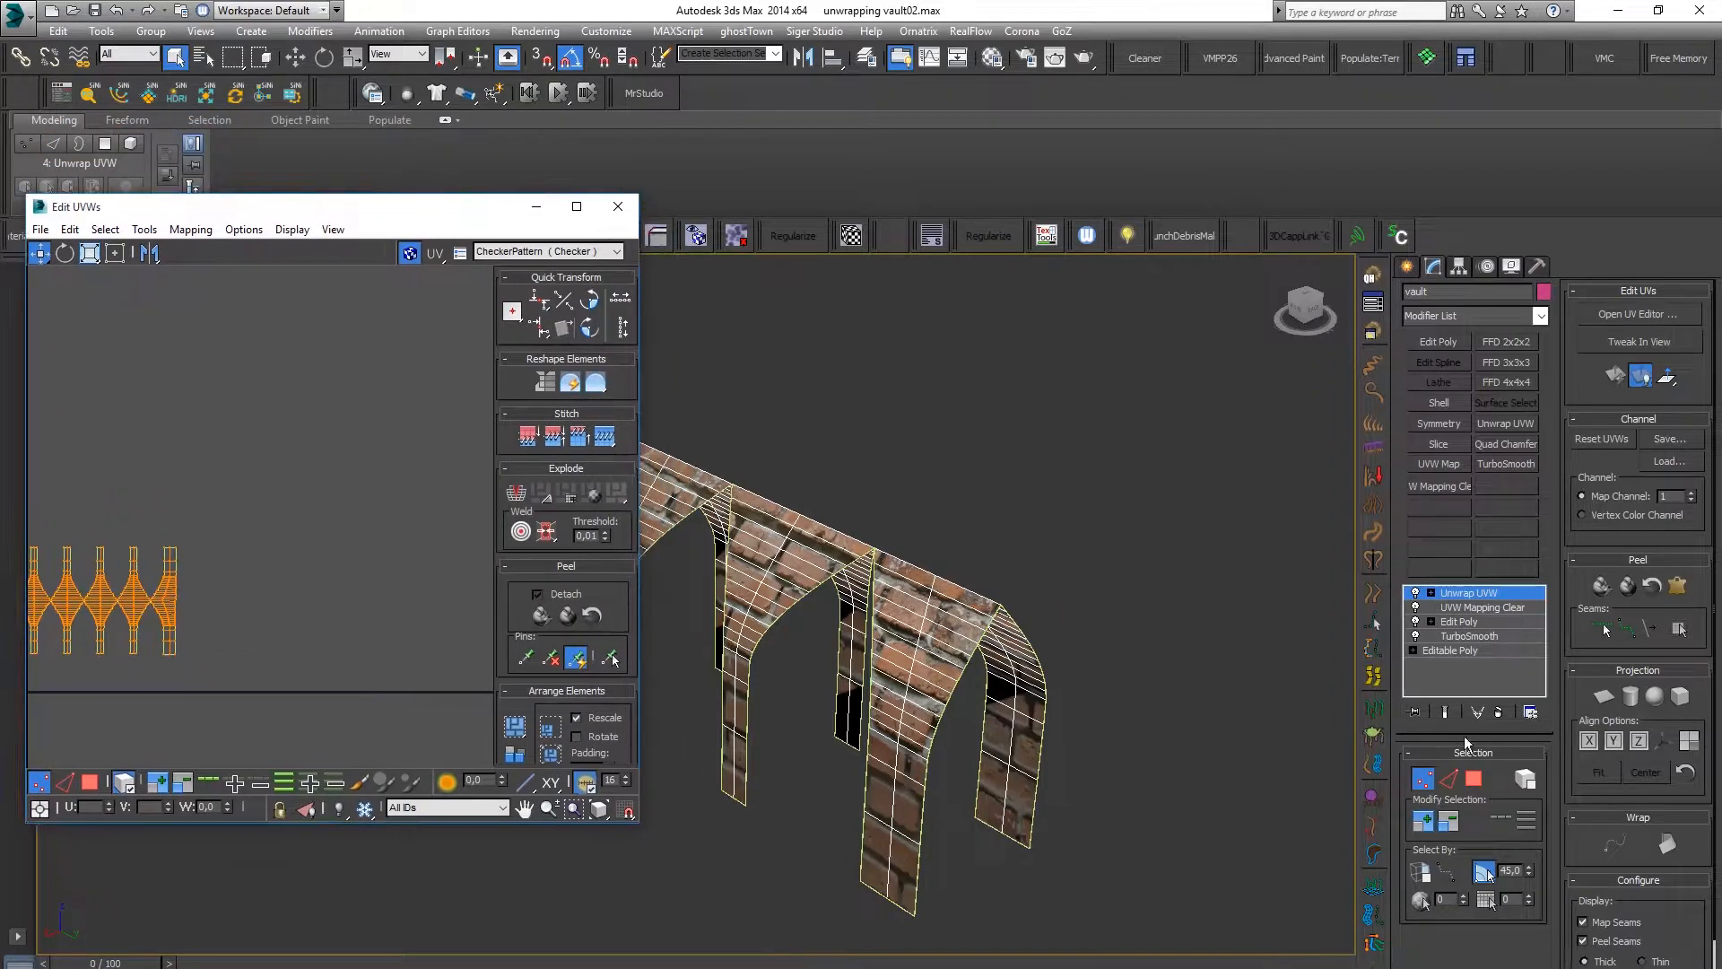
{"action": "left_click", "coordinate": [1429, 787]}
{"action": "scroll", "coordinate": [874, 504], "scroll_direction": "down", "scroll_amount": 6}
{"action": "middle_click_drag", "start_coordinate": [875, 504], "coordinate": [812, 545], "text": "alt"}
{"action": "scroll", "coordinate": [772, 571], "scroll_direction": "up", "scroll_amount": 3}
{"action": "key", "text": "w"}
{"action": "scroll", "coordinate": [861, 574], "scroll_direction": "up", "scroll_amount": 1}
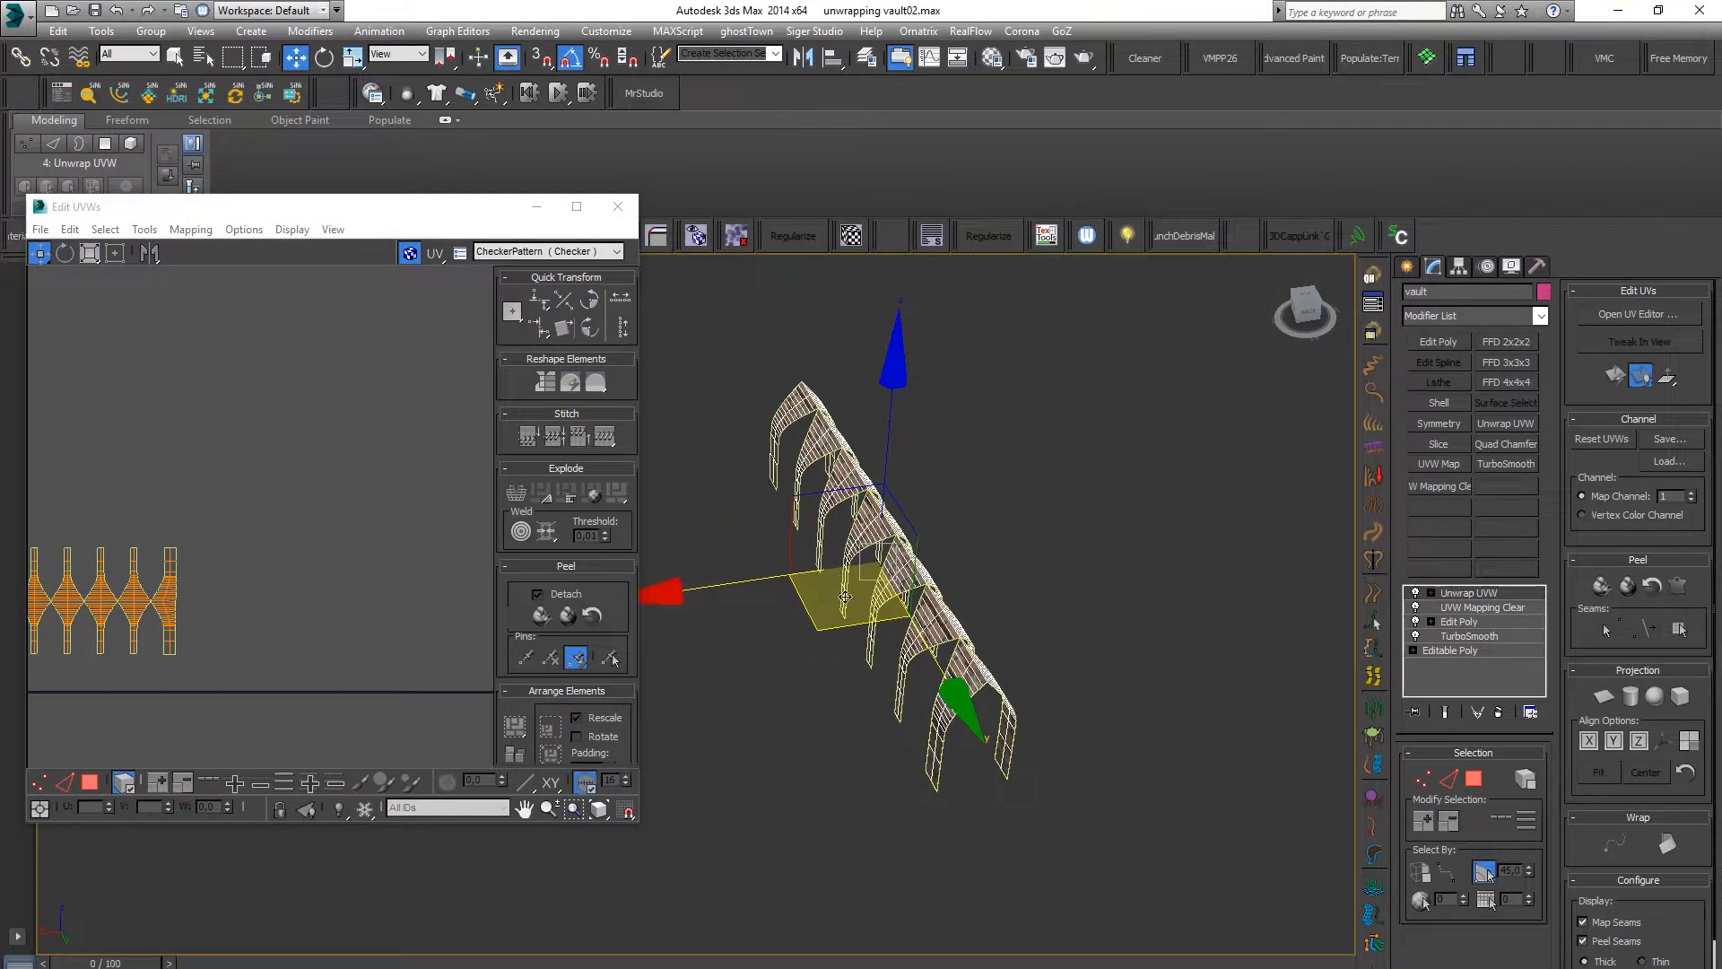
{"action": "scroll", "coordinate": [891, 592], "scroll_direction": "up", "scroll_amount": 4}
{"action": "middle_click_drag", "start_coordinate": [891, 592], "coordinate": [1002, 582], "text": "alt"}
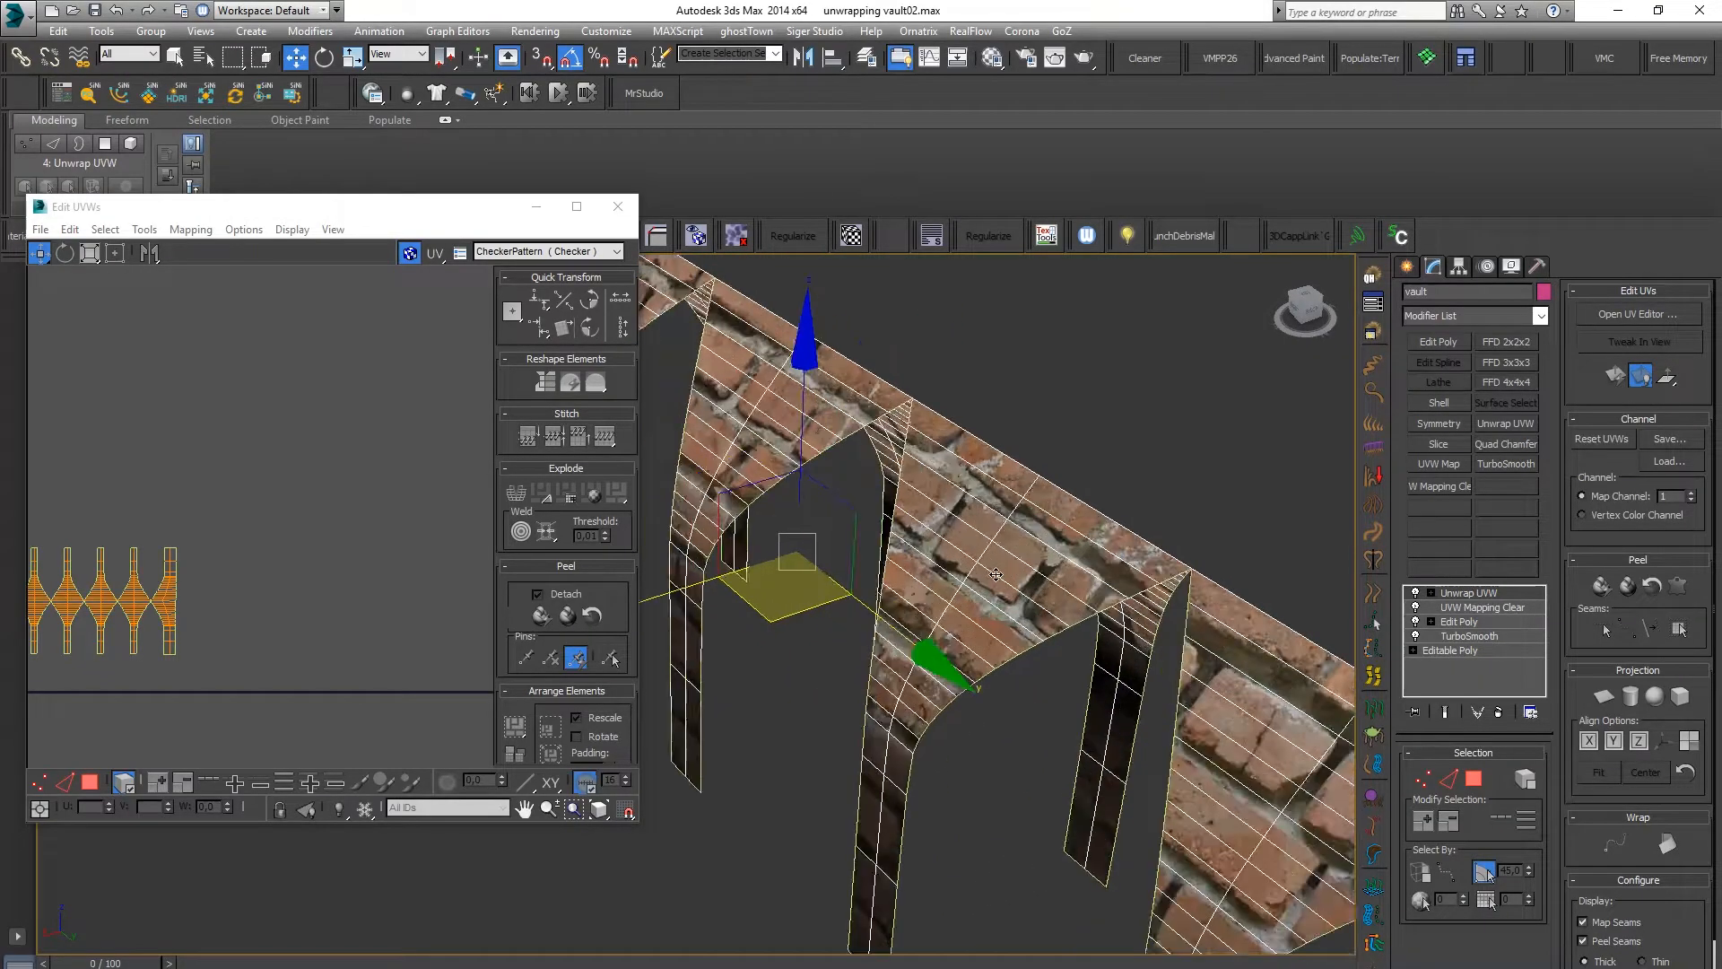
{"action": "scroll", "coordinate": [1023, 565], "scroll_direction": "up", "scroll_amount": 3}
{"action": "scroll", "coordinate": [1099, 529], "scroll_direction": "up", "scroll_amount": 3}
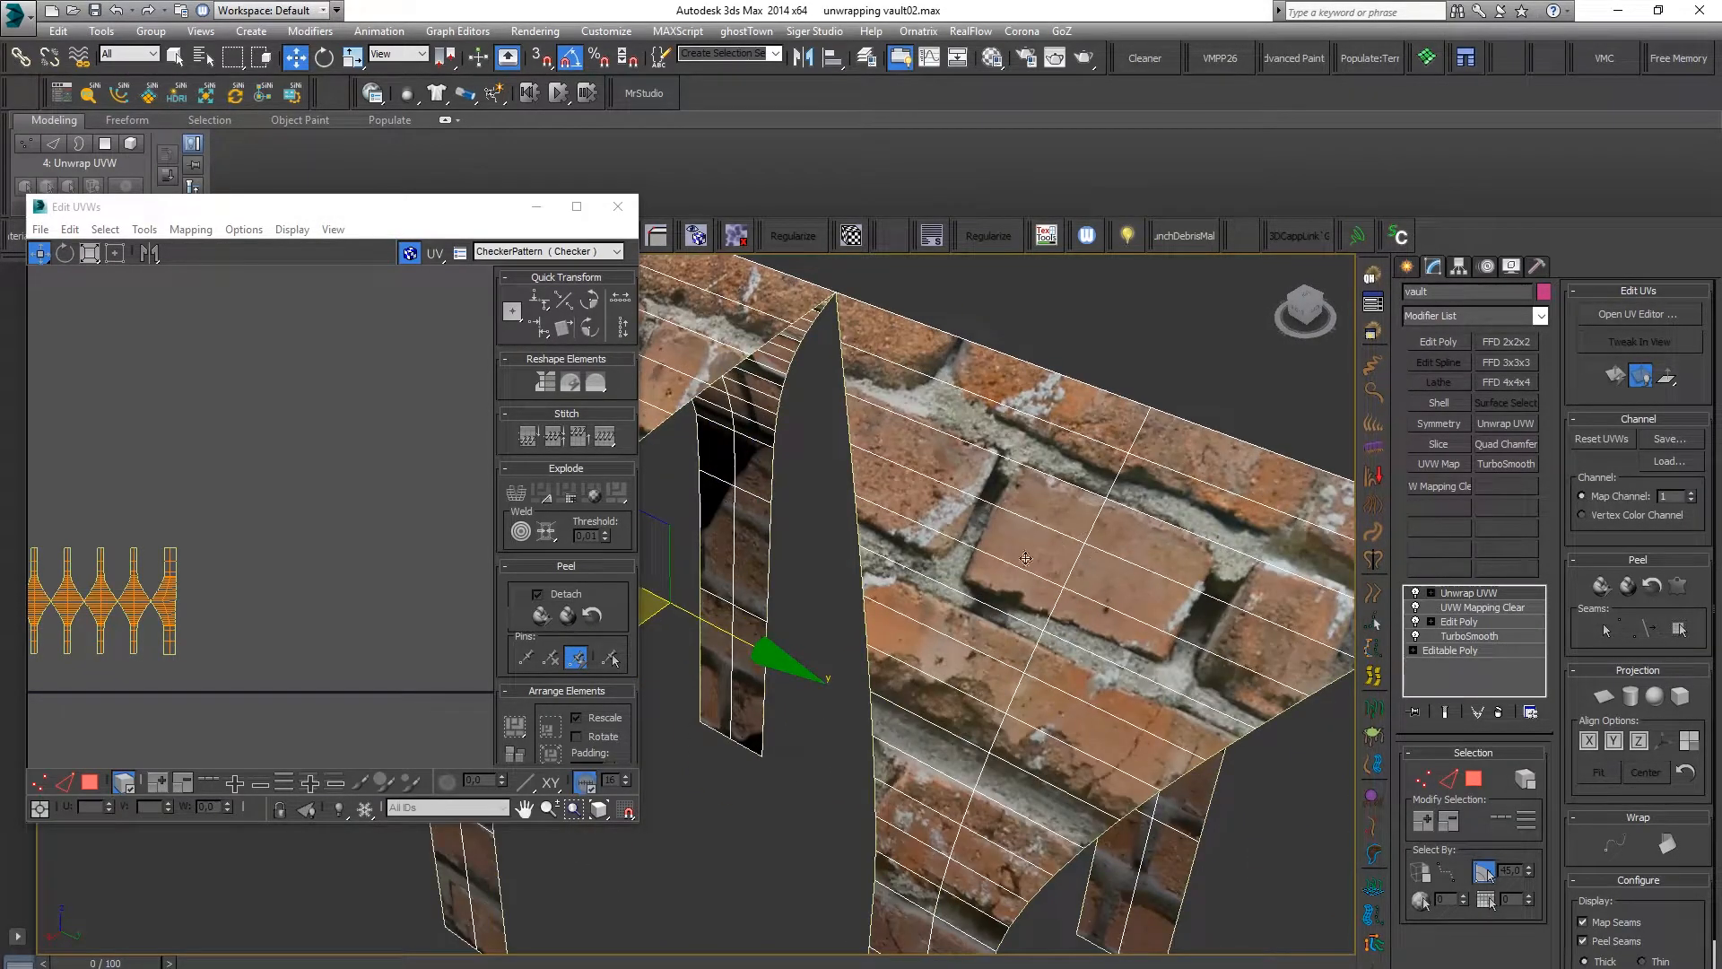
{"action": "scroll", "coordinate": [966, 626], "scroll_direction": "down", "scroll_amount": 5}
{"action": "scroll", "coordinate": [946, 628], "scroll_direction": "up", "scroll_amount": 3}
{"action": "scroll", "coordinate": [938, 583], "scroll_direction": "down", "scroll_amount": 4}
{"action": "middle_click_drag", "start_coordinate": [937, 539], "coordinate": [782, 588], "text": "alt"}
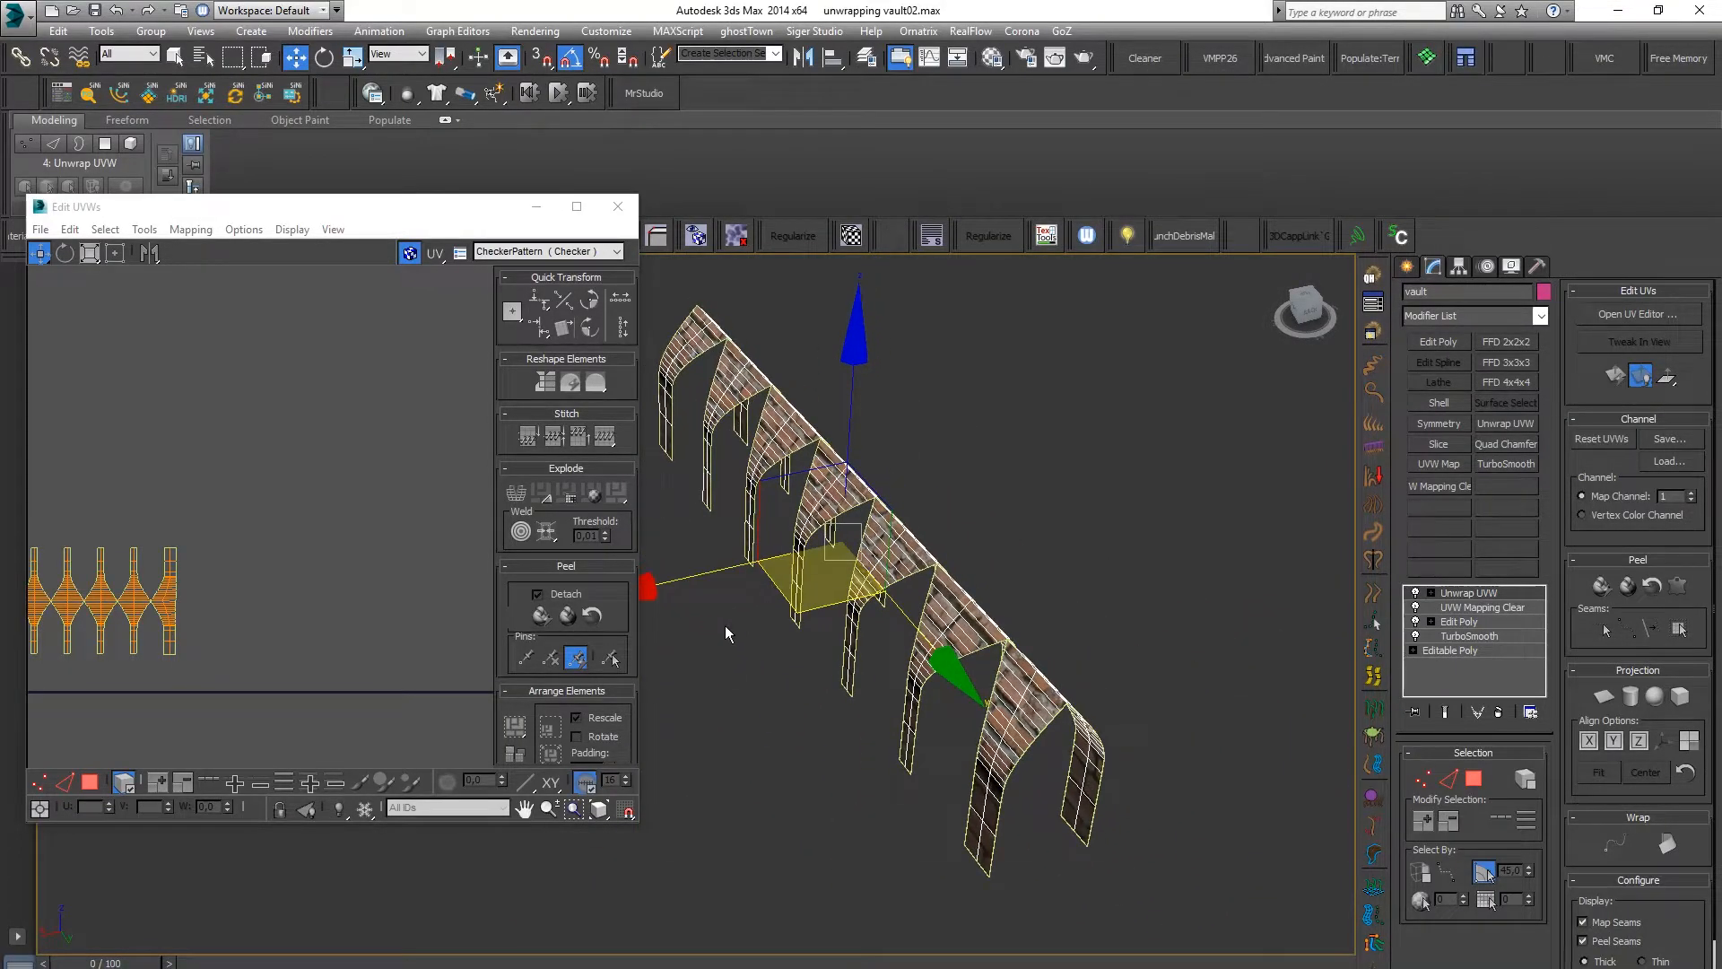
Close the UV editor and clone the vault once as an instance alongside the original
{"action": "left_click", "coordinate": [617, 212]}
{"action": "middle_click_drag", "start_coordinate": [658, 599], "coordinate": [623, 609]}
{"action": "left_click_drag", "start_coordinate": [596, 601], "coordinate": [848, 531], "text": "shift"}
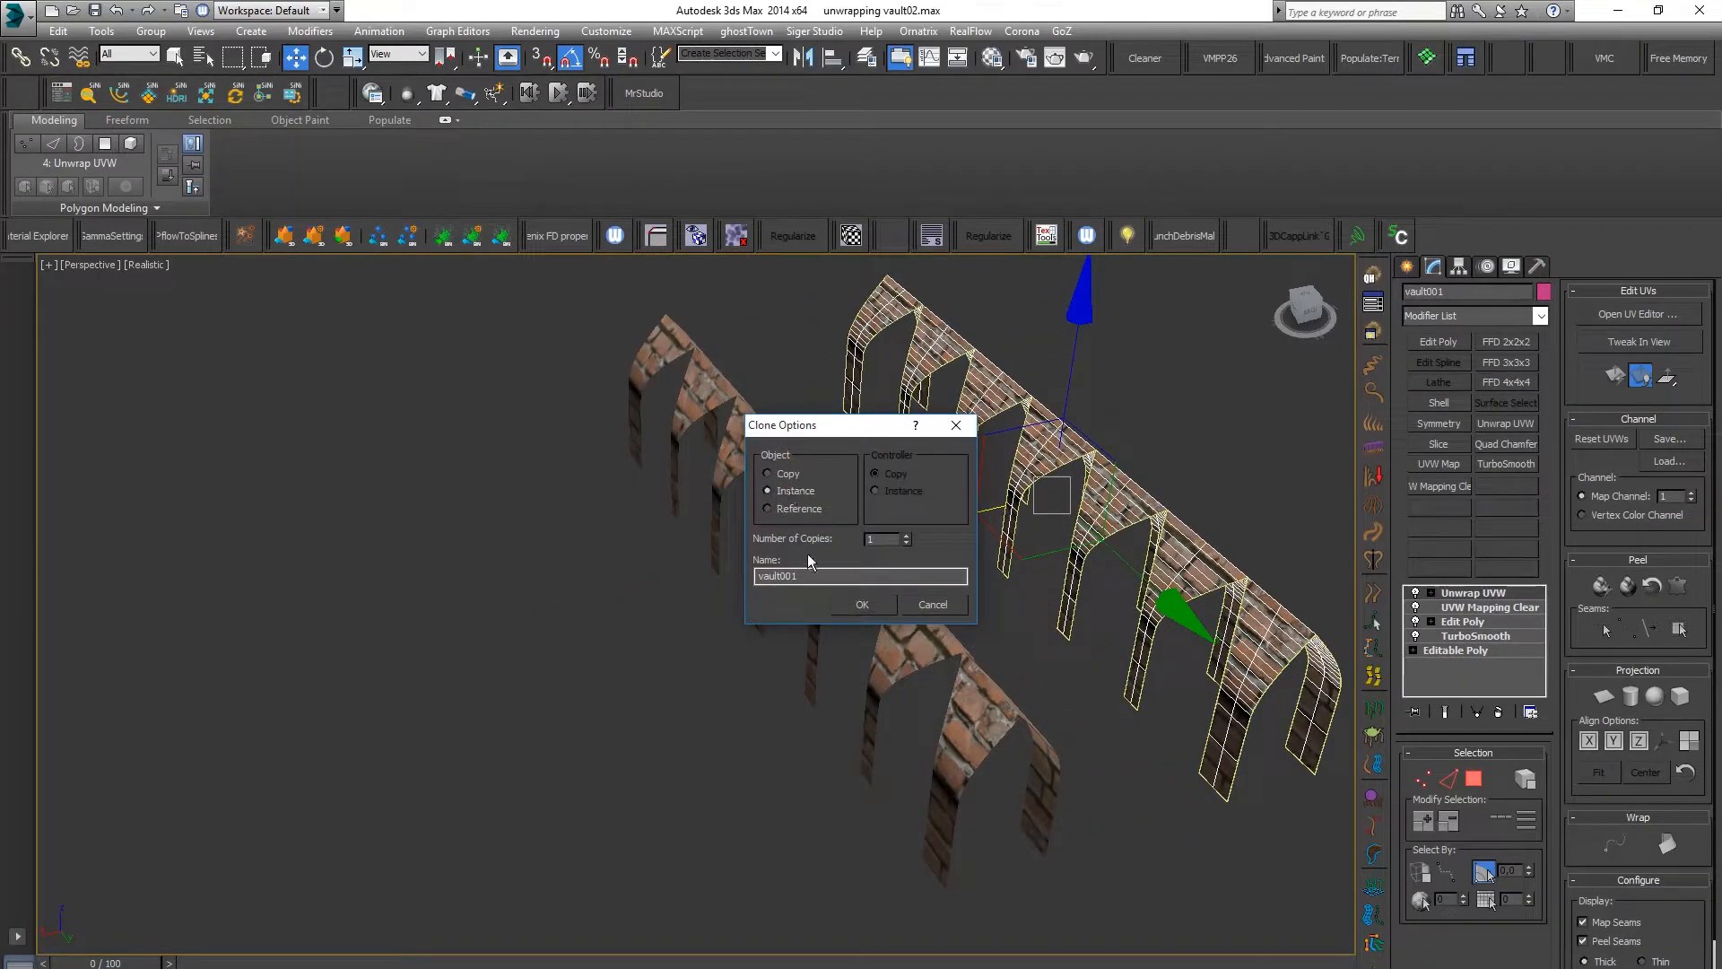
{"action": "left_click", "coordinate": [857, 612]}
Open the instance's UVs with both vaults in view and select all of its UV polygons
{"action": "middle_click_drag", "start_coordinate": [901, 549], "coordinate": [800, 546]}
{"action": "scroll", "coordinate": [800, 546], "scroll_direction": "up", "scroll_amount": 4}
{"action": "scroll", "coordinate": [624, 571], "scroll_direction": "down", "scroll_amount": 3}
{"action": "middle_click_drag", "start_coordinate": [623, 571], "coordinate": [595, 601]}
{"action": "middle_click_drag", "start_coordinate": [829, 483], "coordinate": [747, 562]}
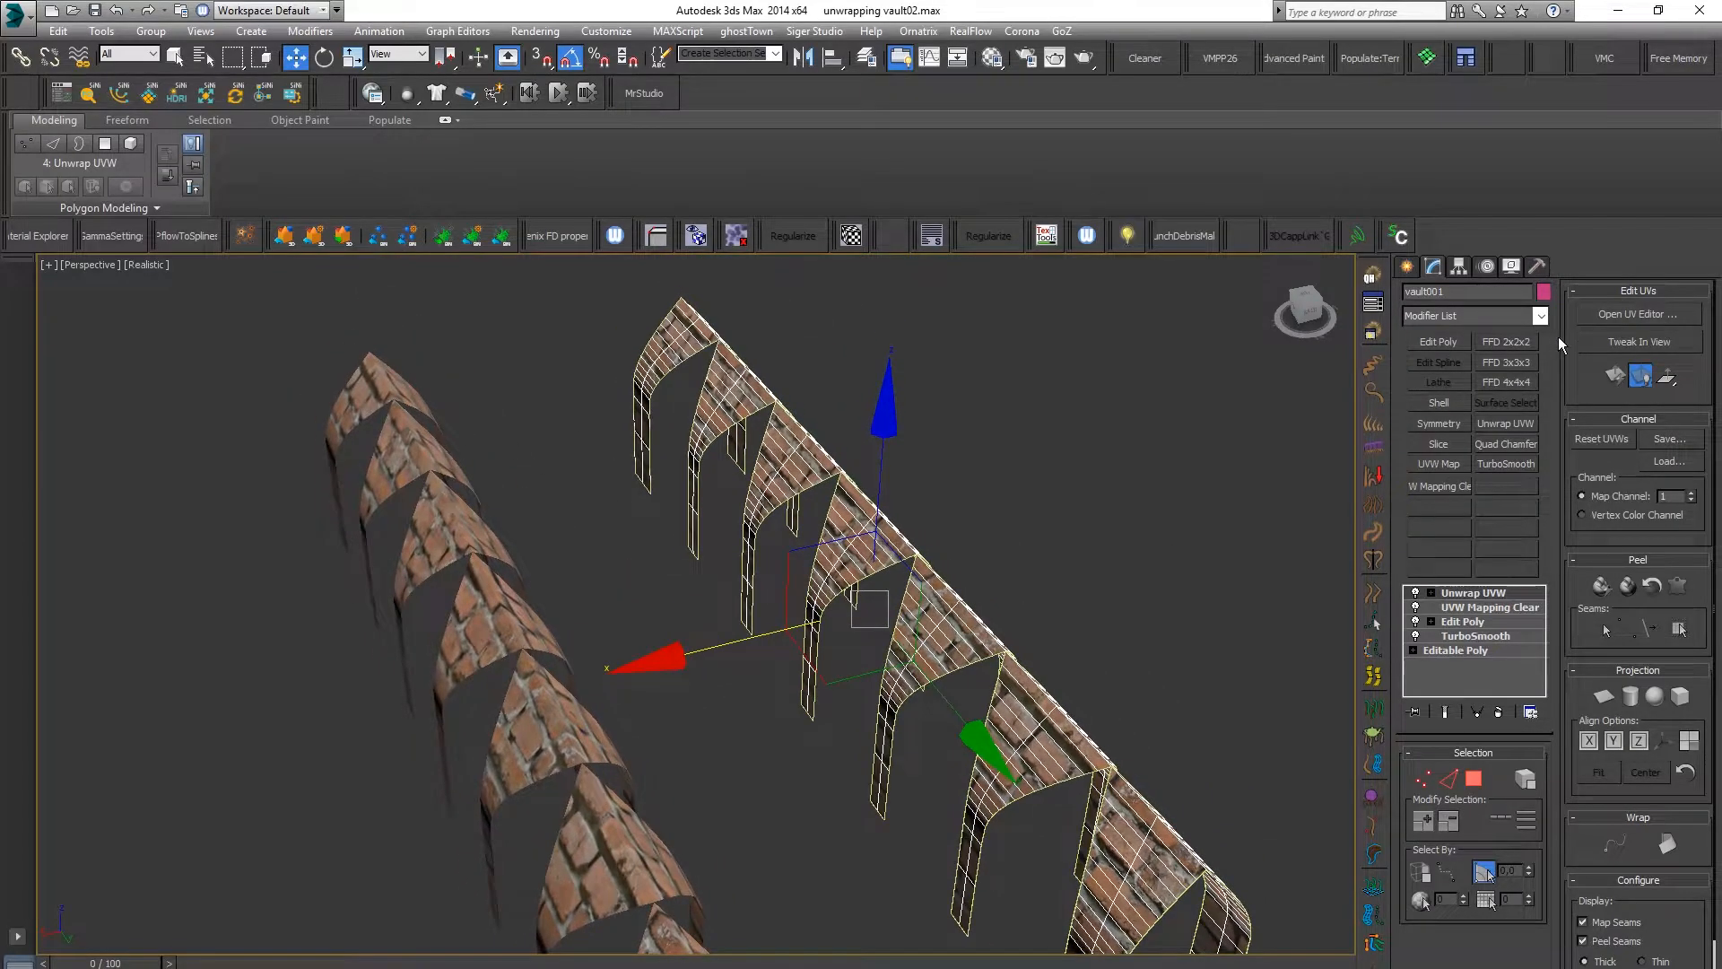
{"action": "left_click", "coordinate": [1628, 314]}
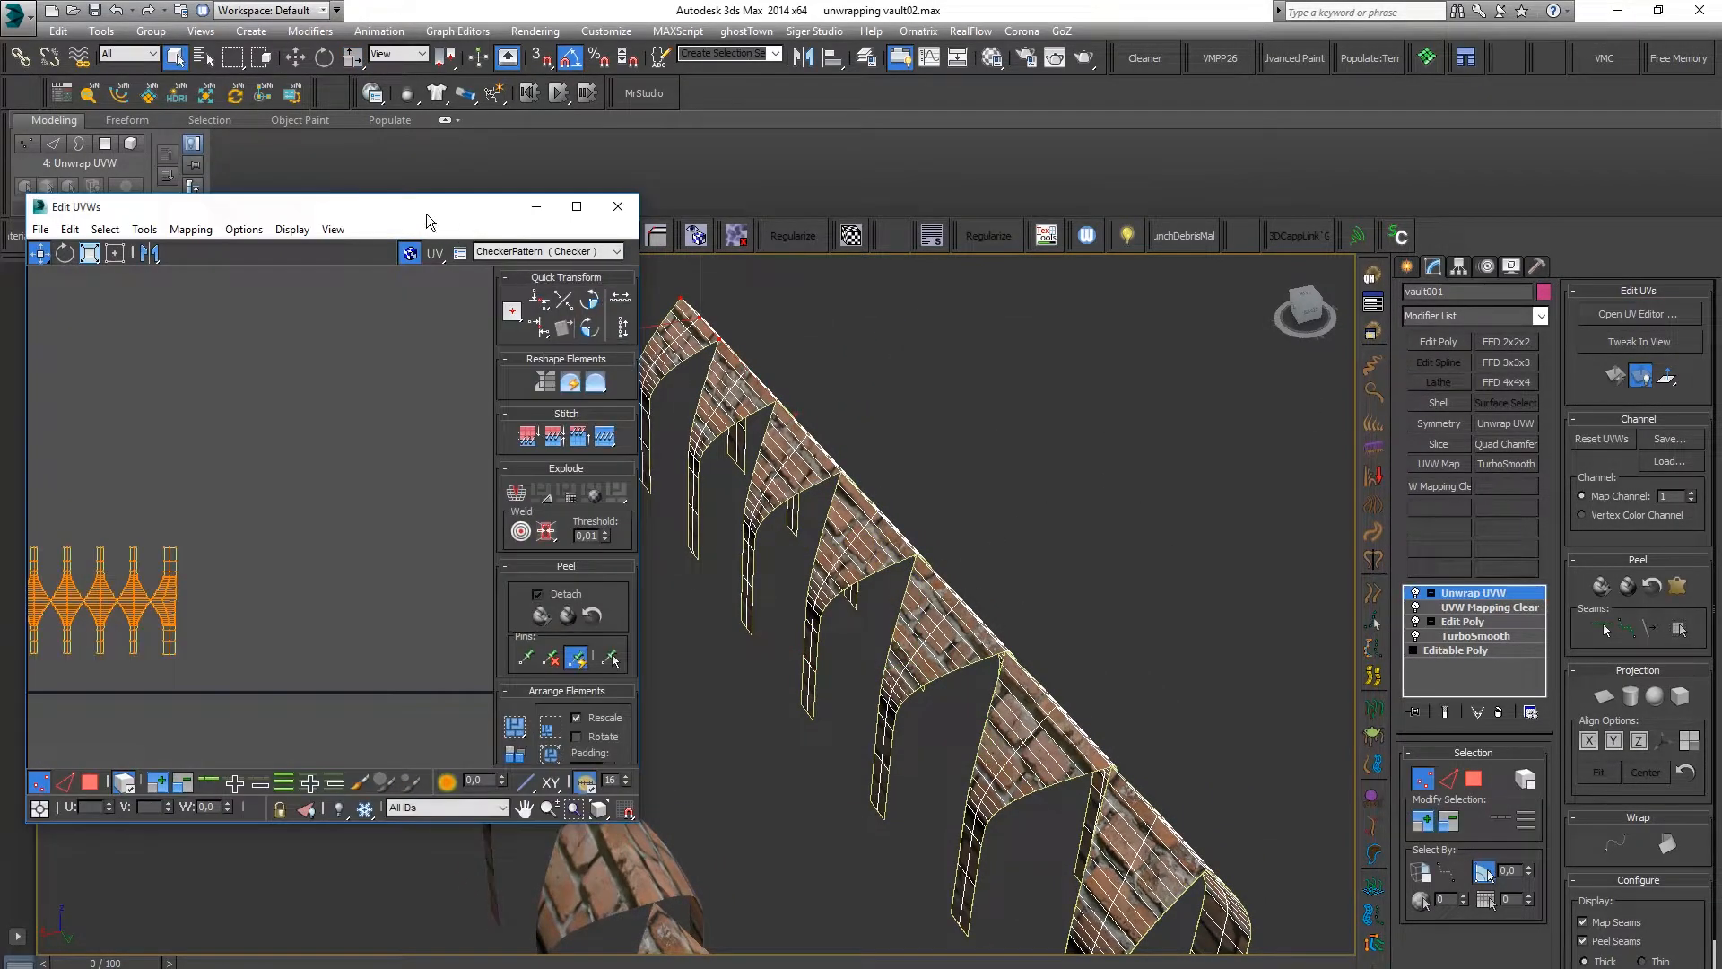
{"action": "left_click_drag", "start_coordinate": [427, 213], "coordinate": [1292, 148]}
{"action": "left_click", "coordinate": [957, 716]}
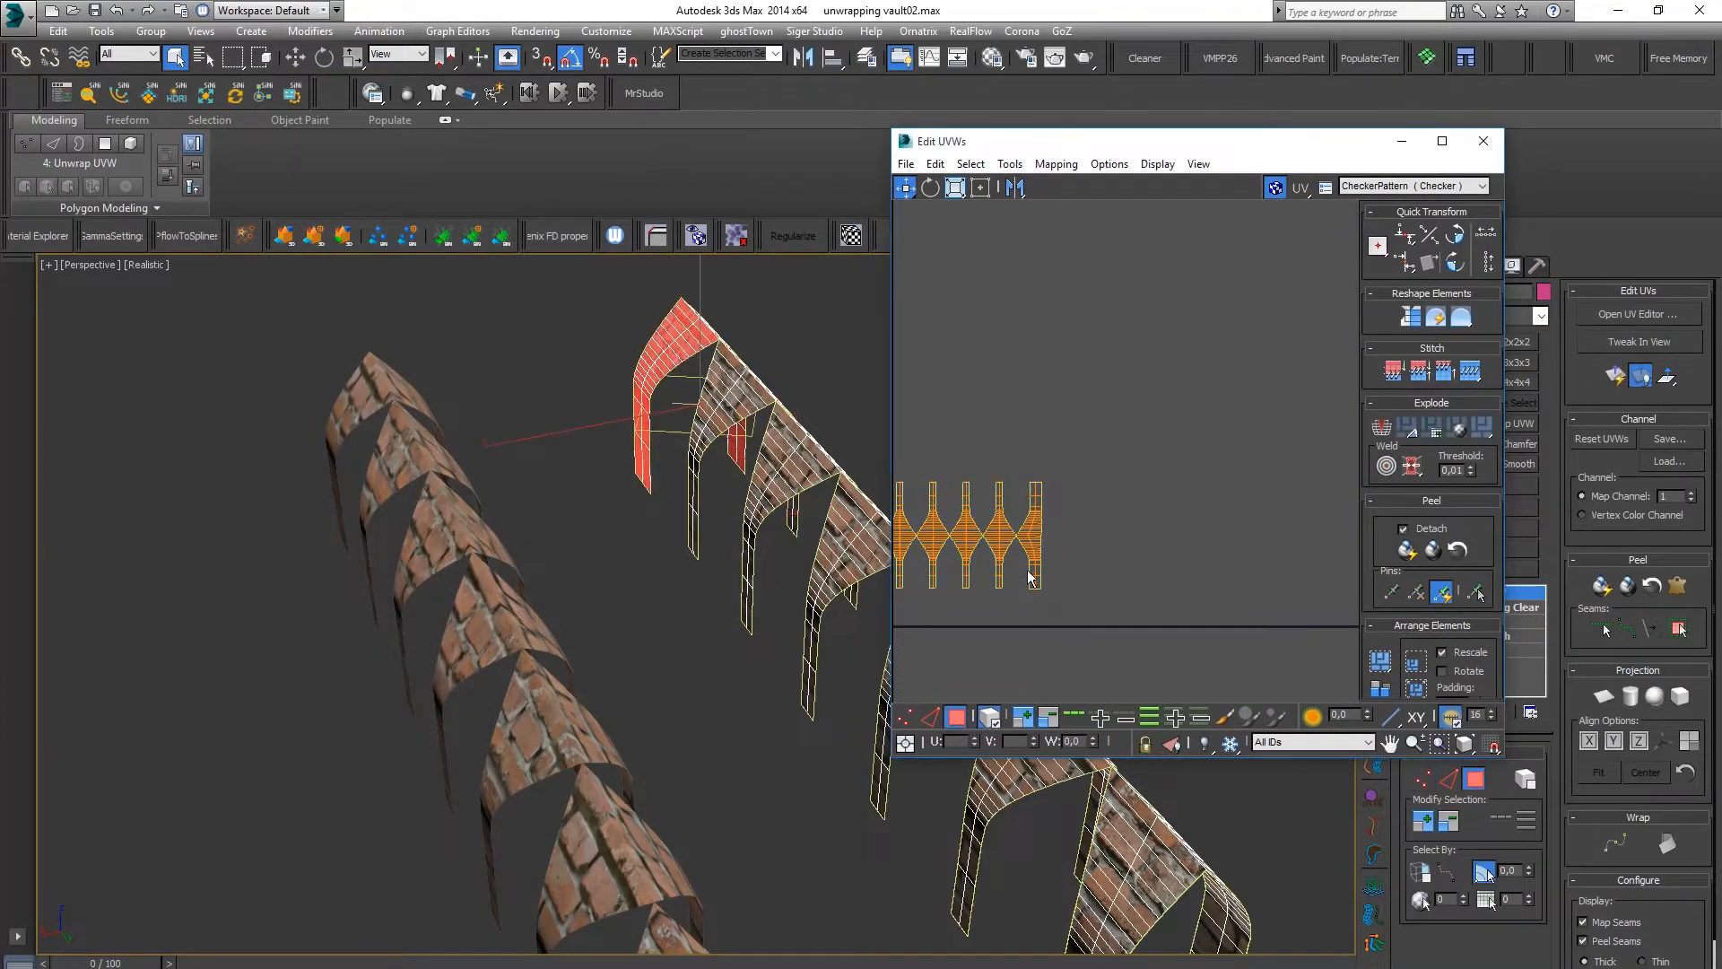
{"action": "key", "text": "ctrl+a"}
Scale up all the UV shells uniformly until the bricks tile small and dense across the original vault
{"action": "scroll", "coordinate": [995, 538], "scroll_direction": "up", "scroll_amount": 4}
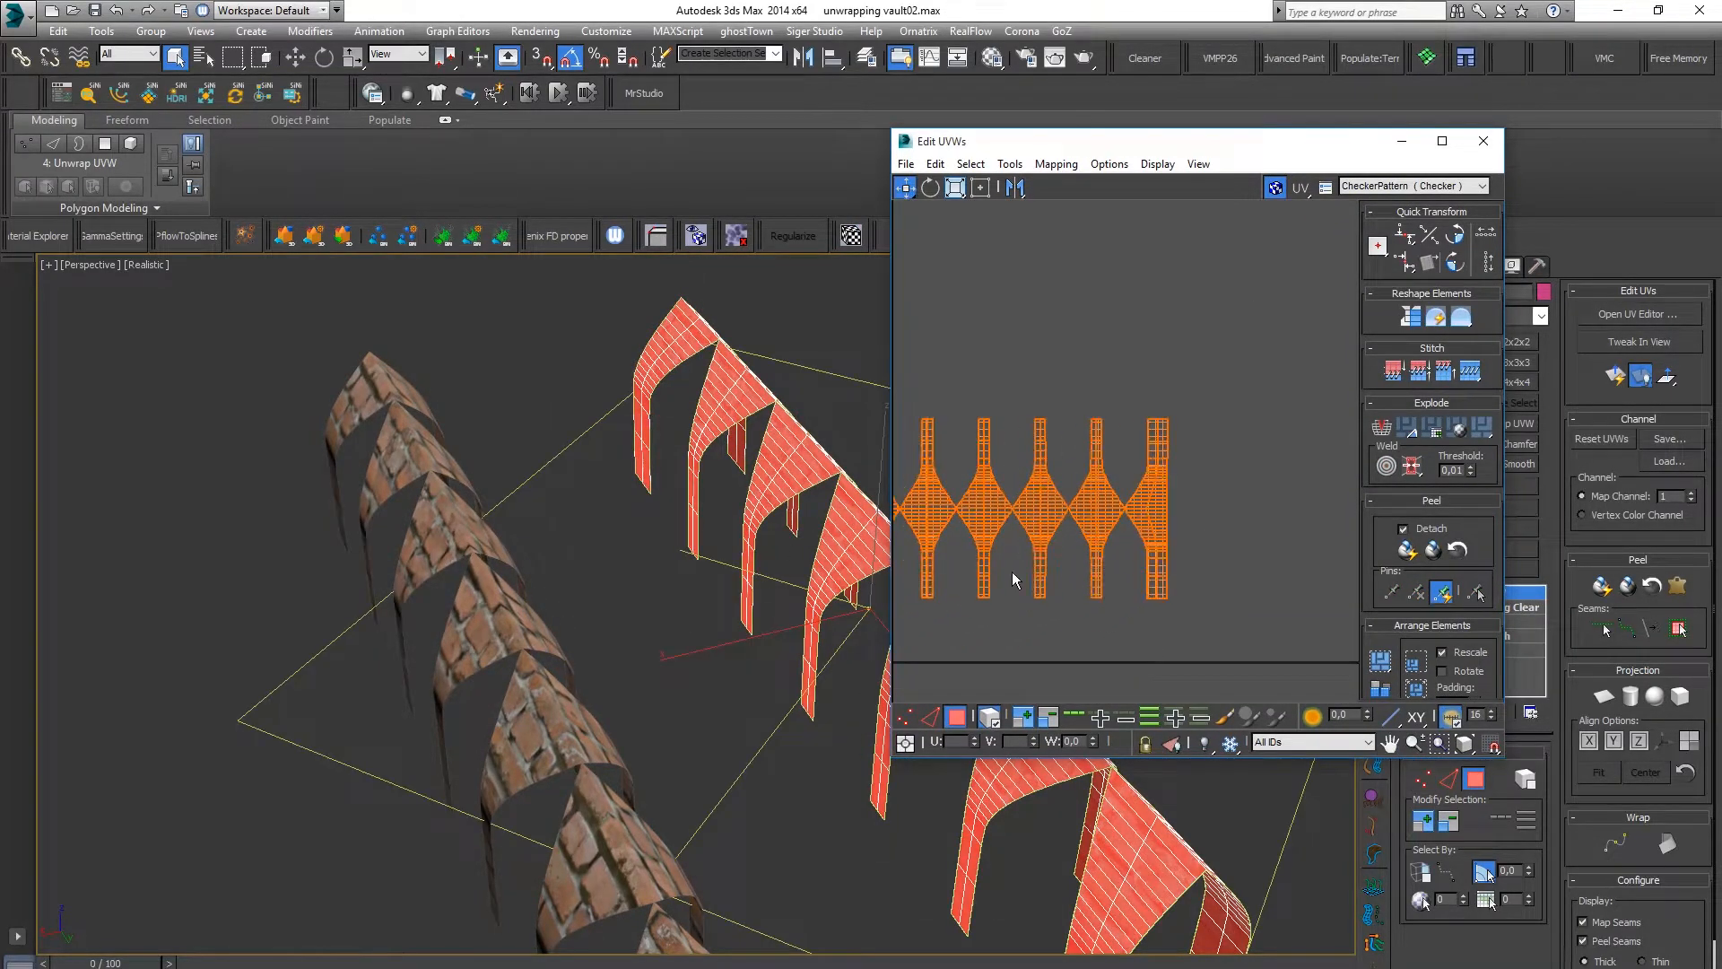
{"action": "scroll", "coordinate": [1045, 502], "scroll_direction": "up", "scroll_amount": 6}
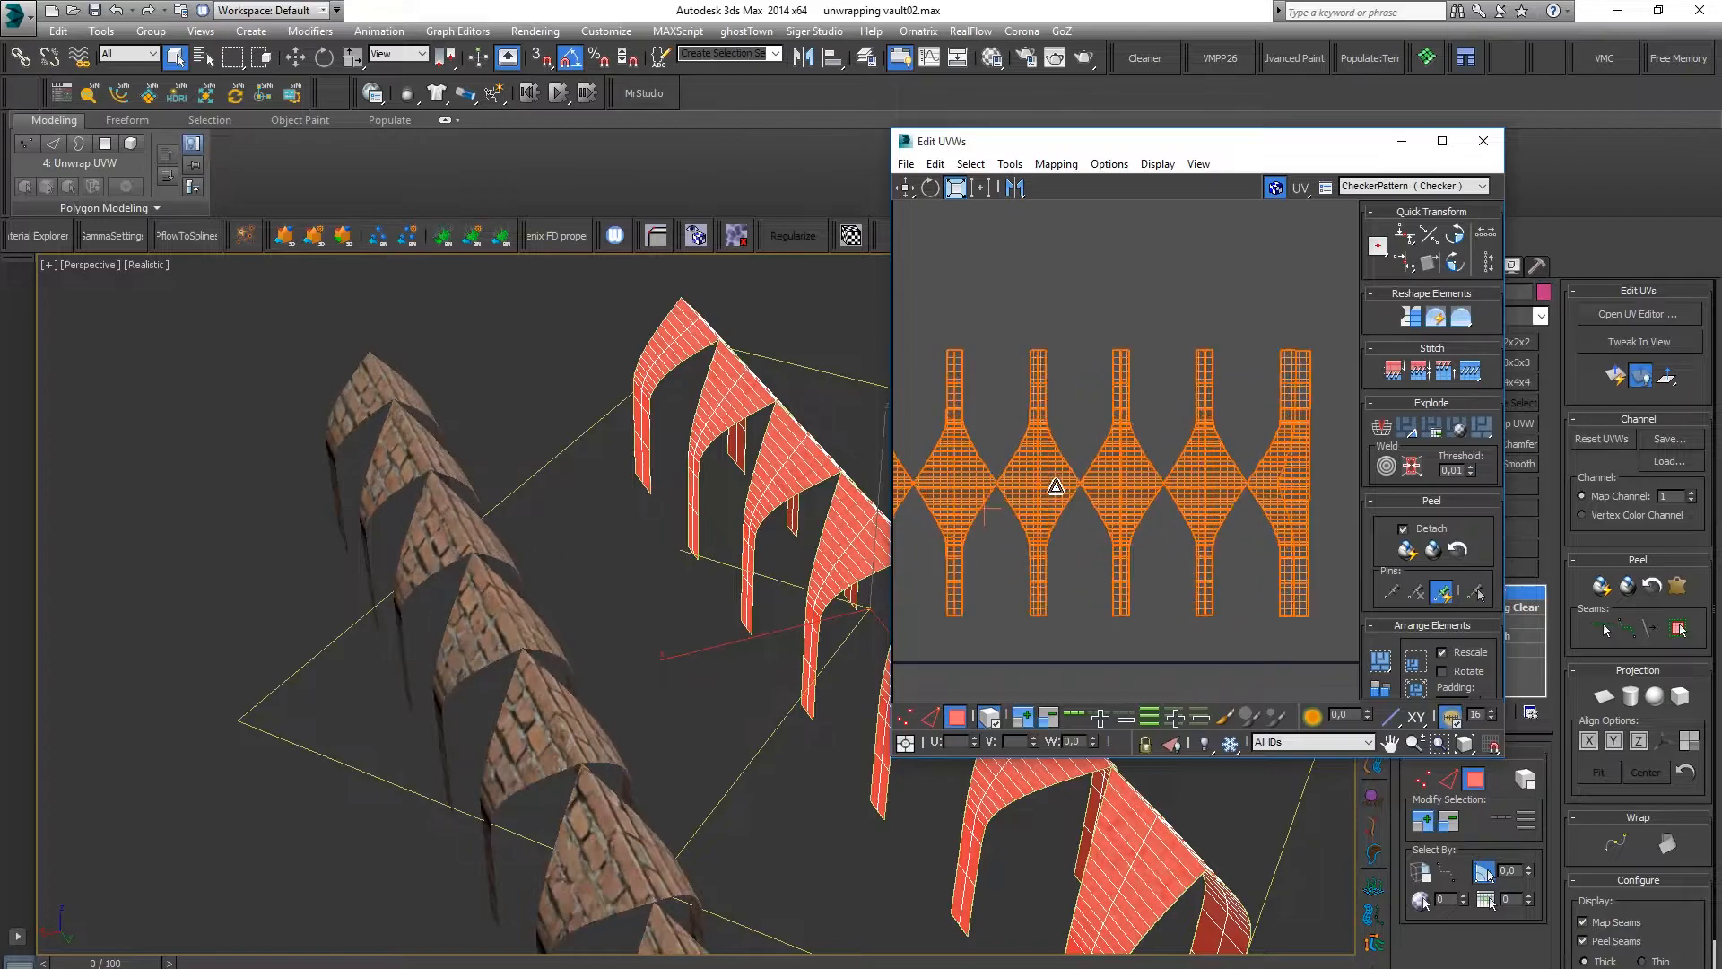
{"action": "scroll", "coordinate": [1061, 445], "scroll_direction": "up", "scroll_amount": 2}
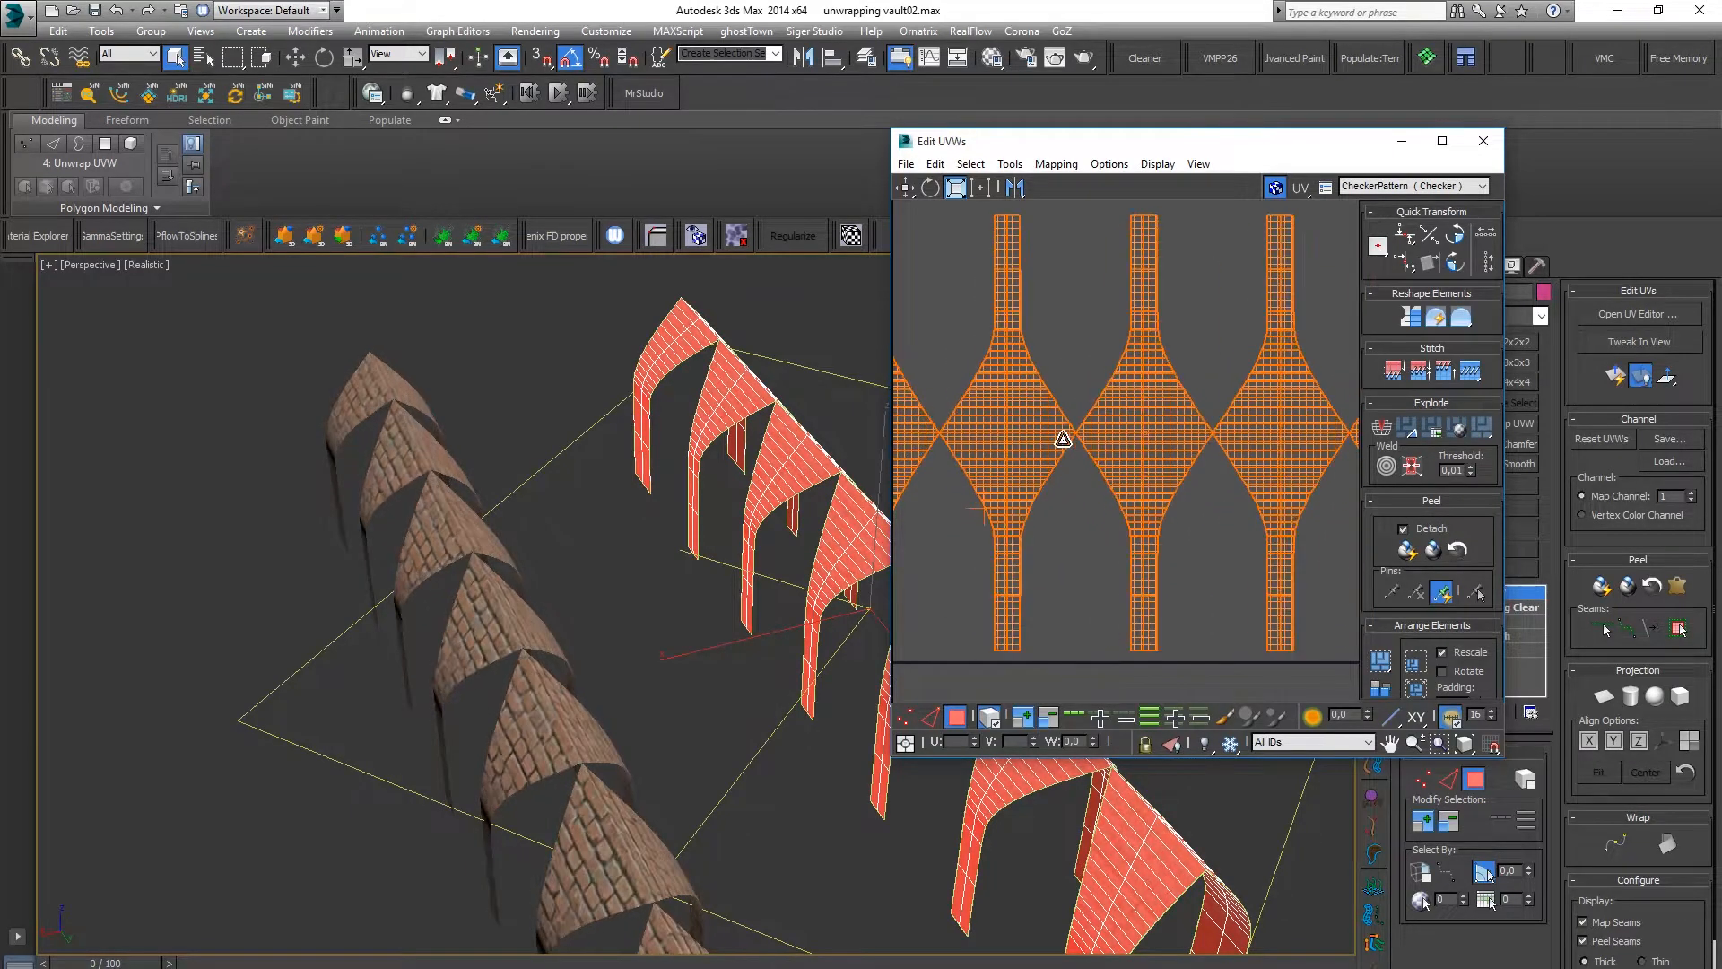
{"action": "scroll", "coordinate": [1063, 438], "scroll_direction": "up", "scroll_amount": 5}
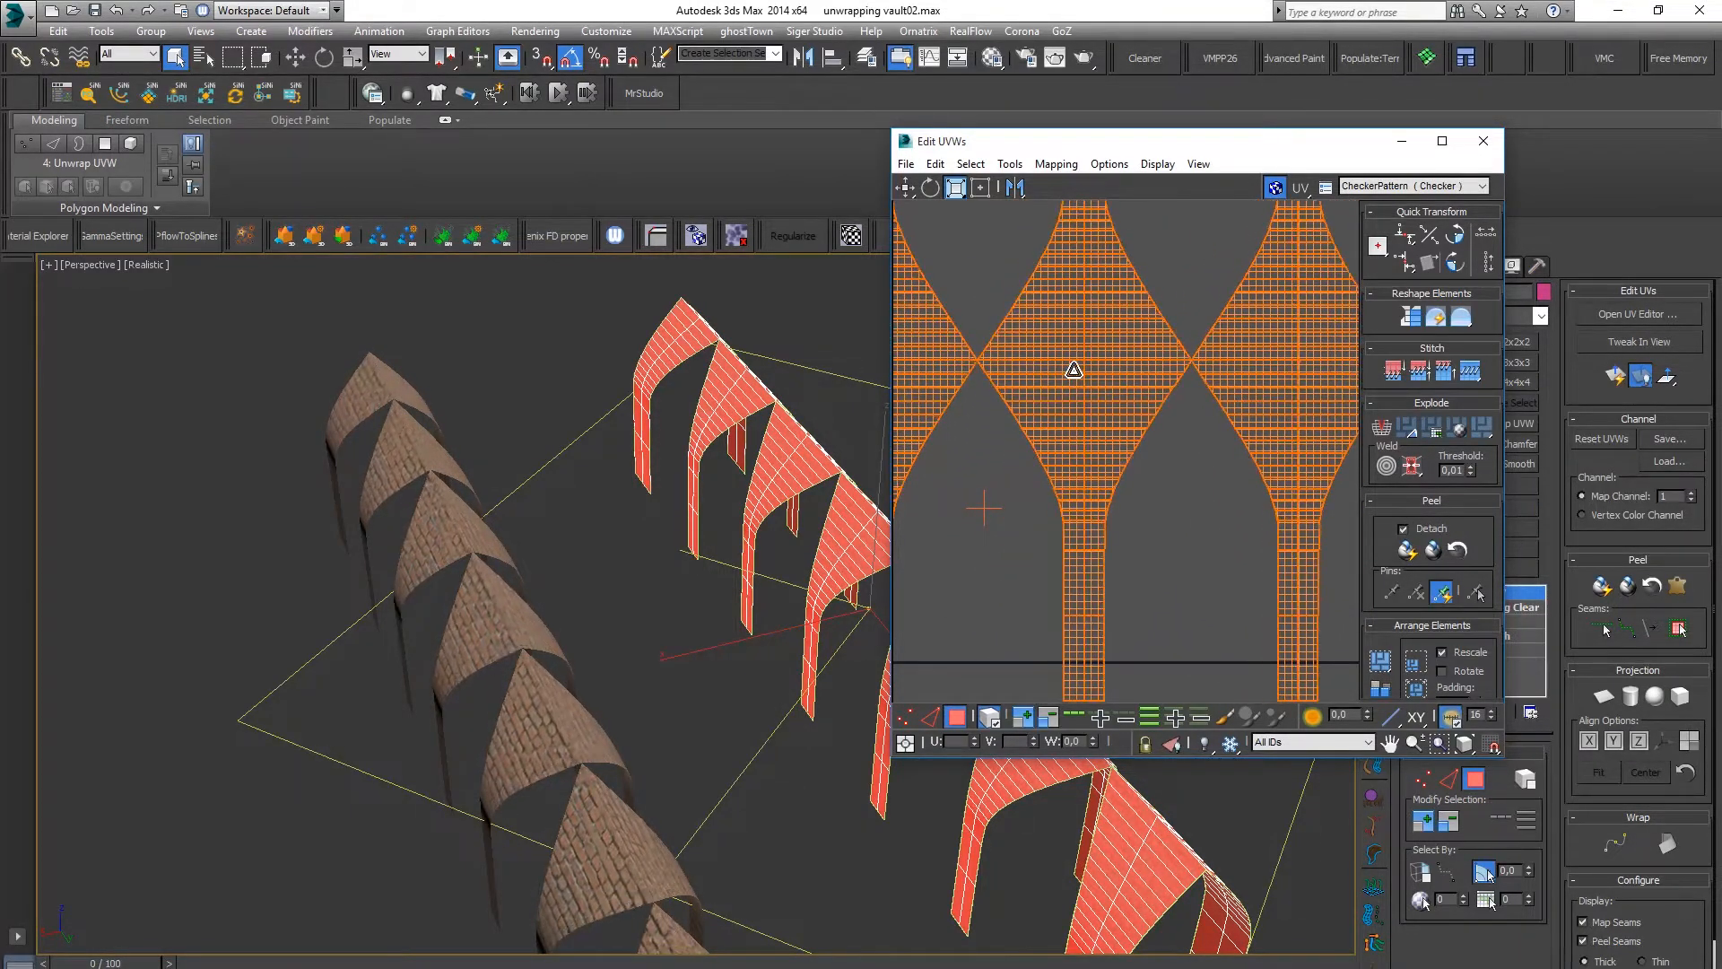
{"action": "scroll", "coordinate": [1075, 358], "scroll_direction": "up", "scroll_amount": 1}
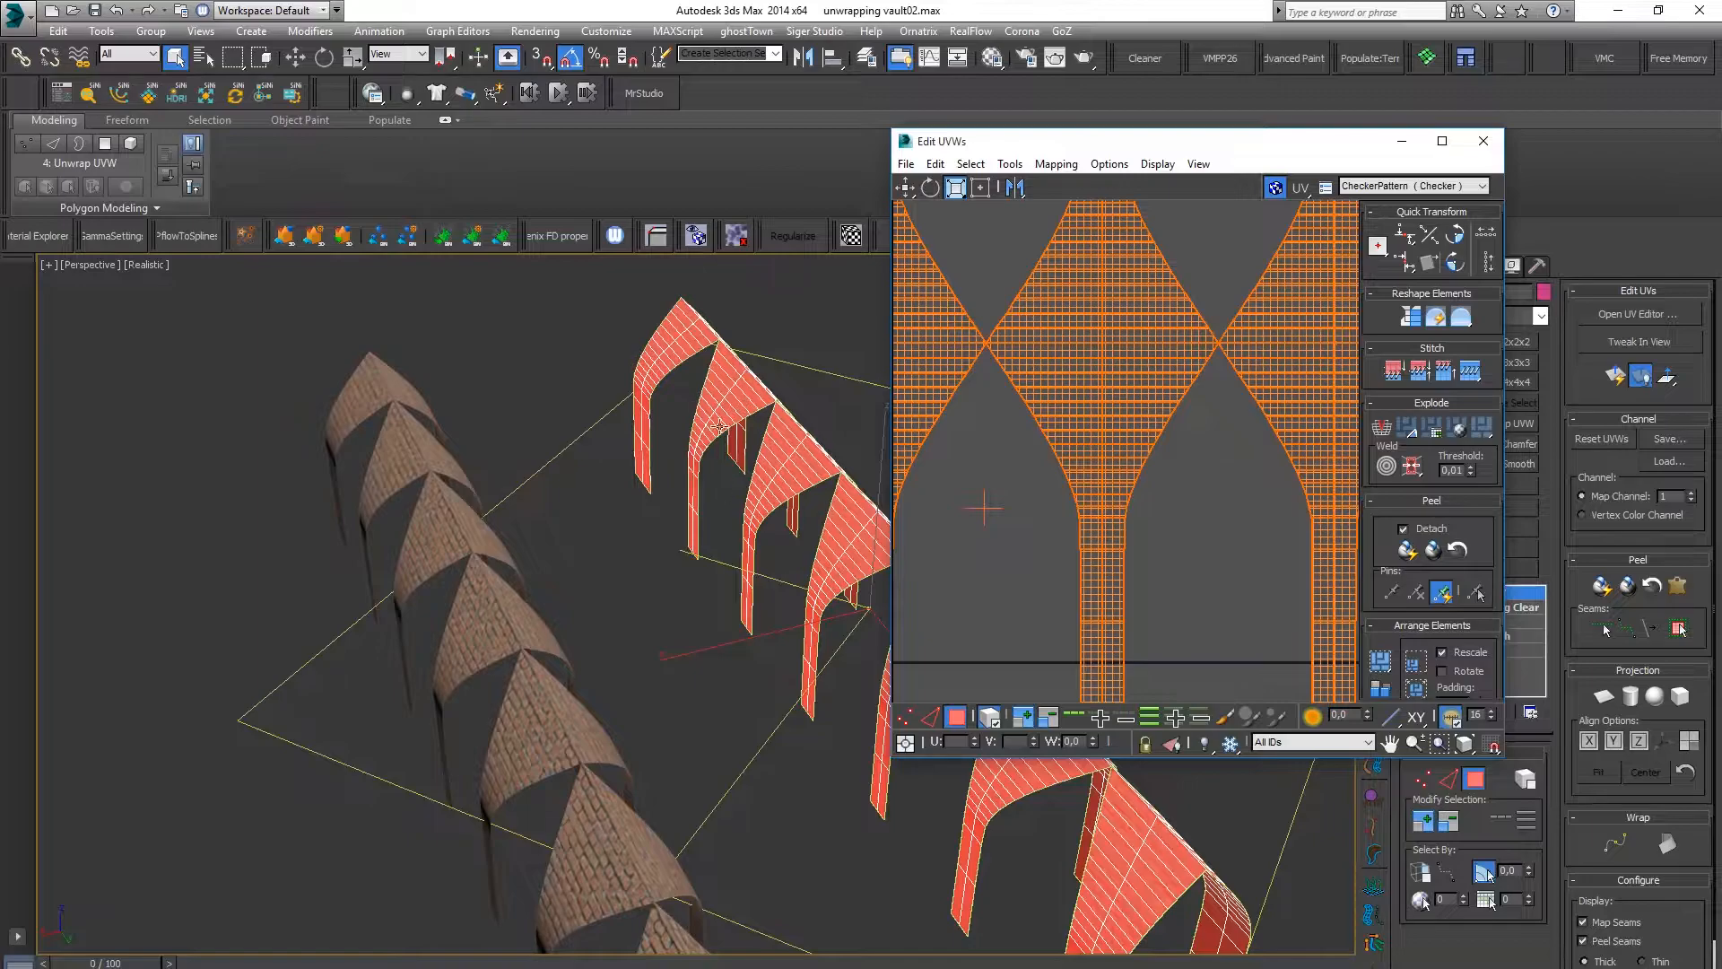
{"action": "left_click_drag", "start_coordinate": [1088, 402], "coordinate": [1100, 377]}
{"action": "middle_click_drag", "start_coordinate": [525, 597], "coordinate": [623, 612], "text": "alt"}
{"action": "mouse_move", "coordinate": [1128, 361]}
{"action": "left_mouse_down"}
{"action": "mouse_move", "coordinate": [1139, 307]}
{"action": "mouse_move", "coordinate": [1134, 346]}
{"action": "left_mouse_up"}
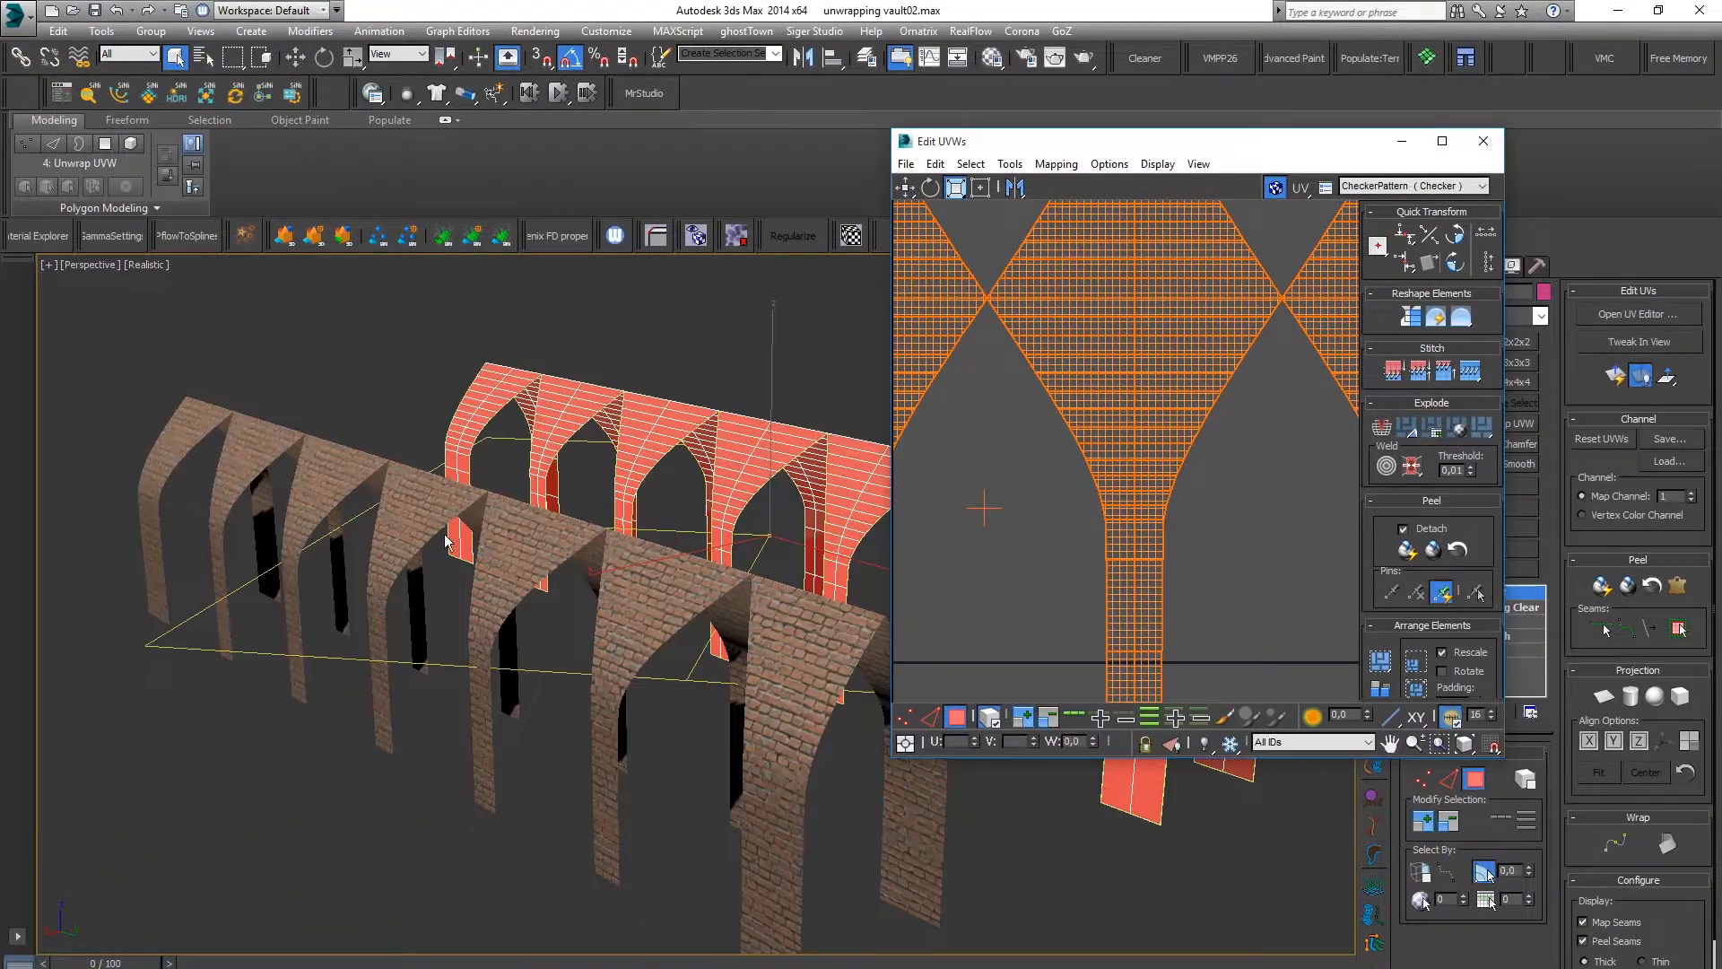
{"action": "middle_click_drag", "start_coordinate": [447, 541], "coordinate": [556, 529], "text": "alt"}
Close the UV editor, leave polygon selection, and delete the instanced vault
{"action": "left_click", "coordinate": [1482, 142]}
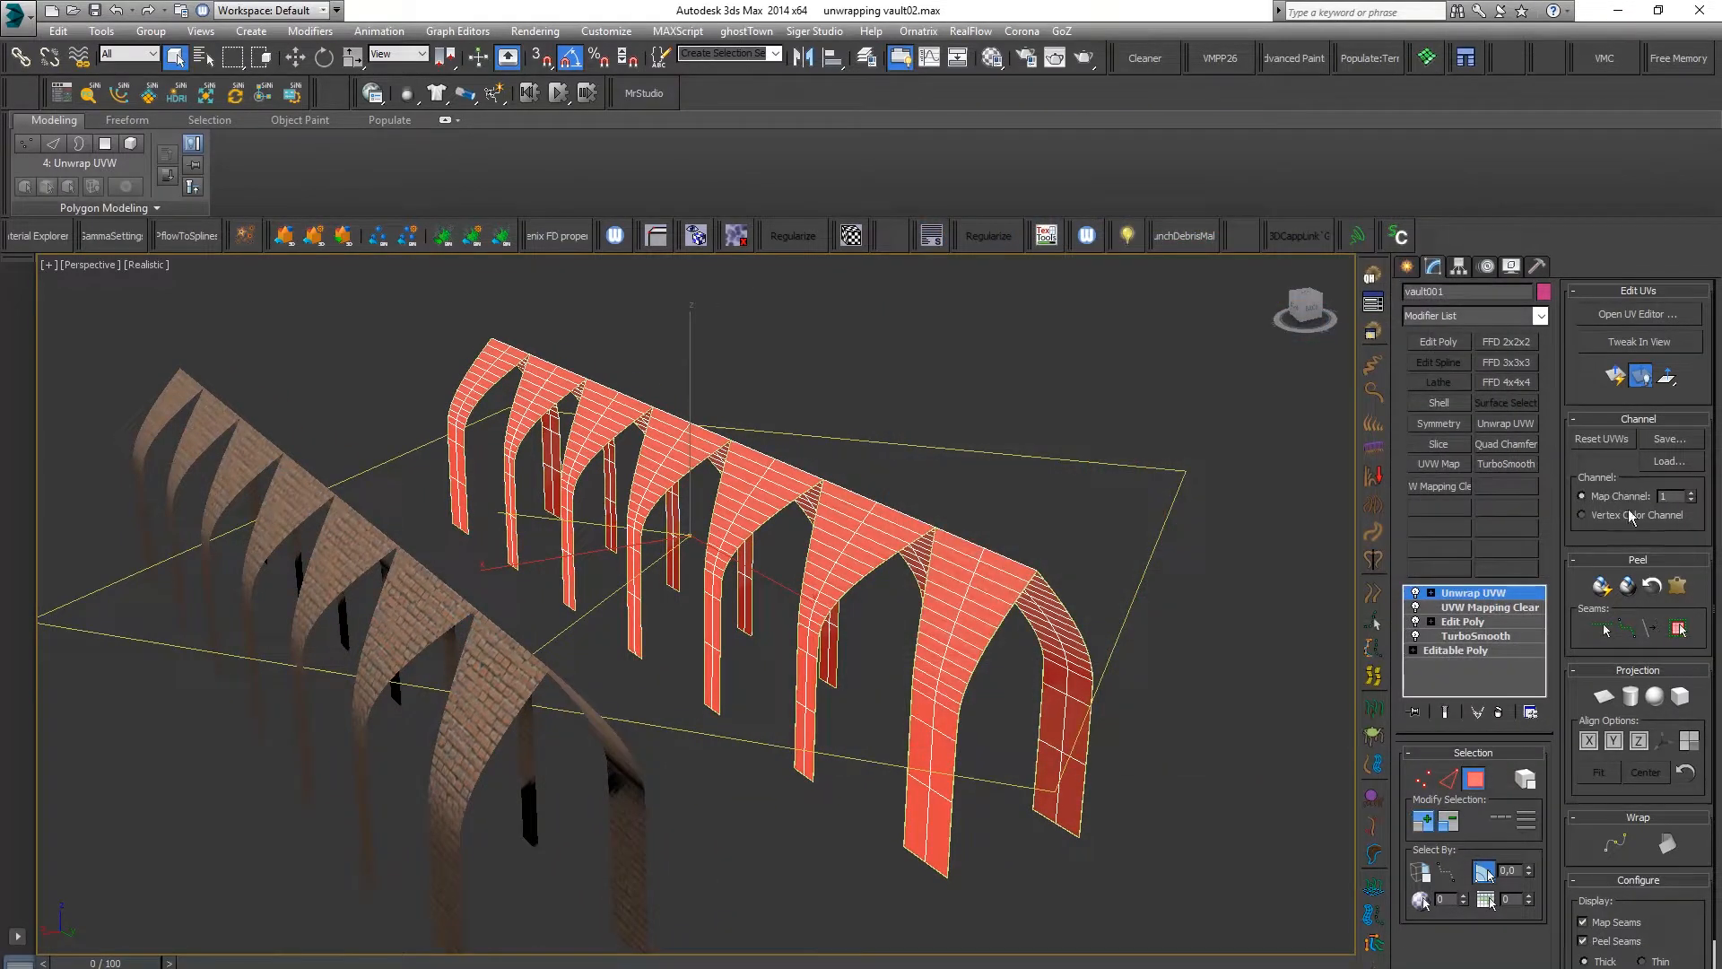
{"action": "left_click", "coordinate": [1473, 779]}
{"action": "middle_click_drag", "start_coordinate": [965, 581], "coordinate": [930, 579], "text": "alt"}
{"action": "key", "text": "Delete"}
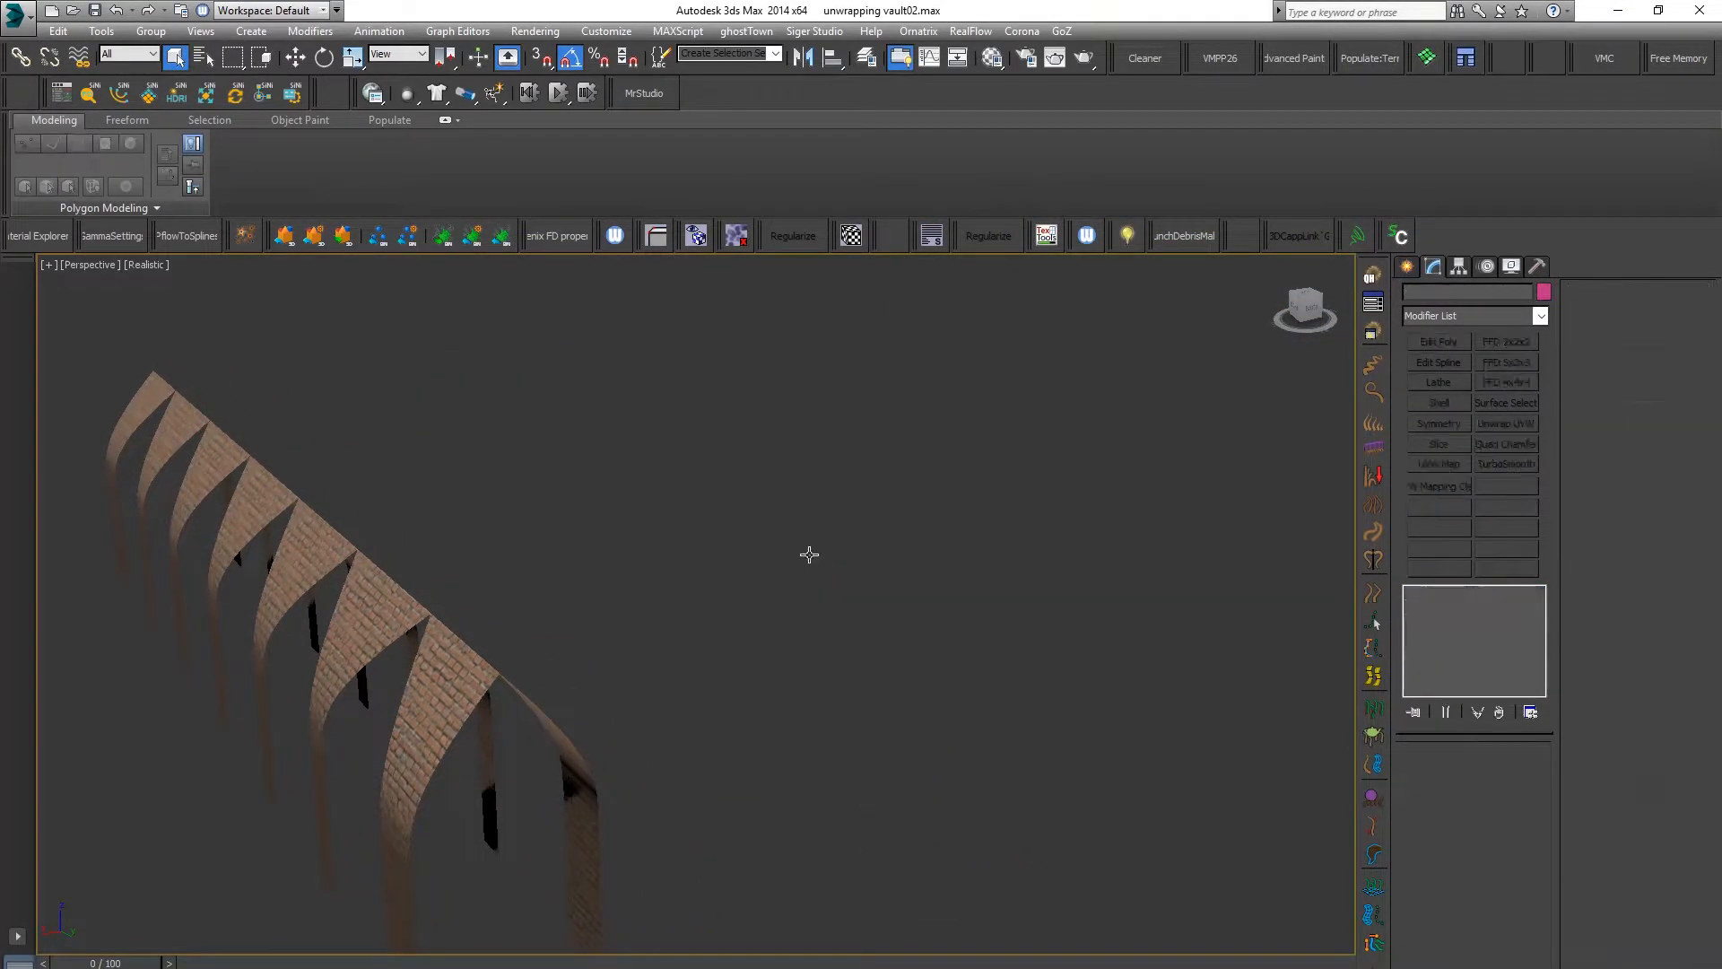
Turn on safe frames and create a camera from a perspective view along the vault's side
{"action": "middle_click_drag", "start_coordinate": [556, 673], "coordinate": [703, 605]}
{"action": "middle_click_drag", "start_coordinate": [554, 581], "coordinate": [592, 550]}
{"action": "key", "text": "shift+f"}
{"action": "scroll", "coordinate": [503, 585], "scroll_direction": "up", "scroll_amount": 3}
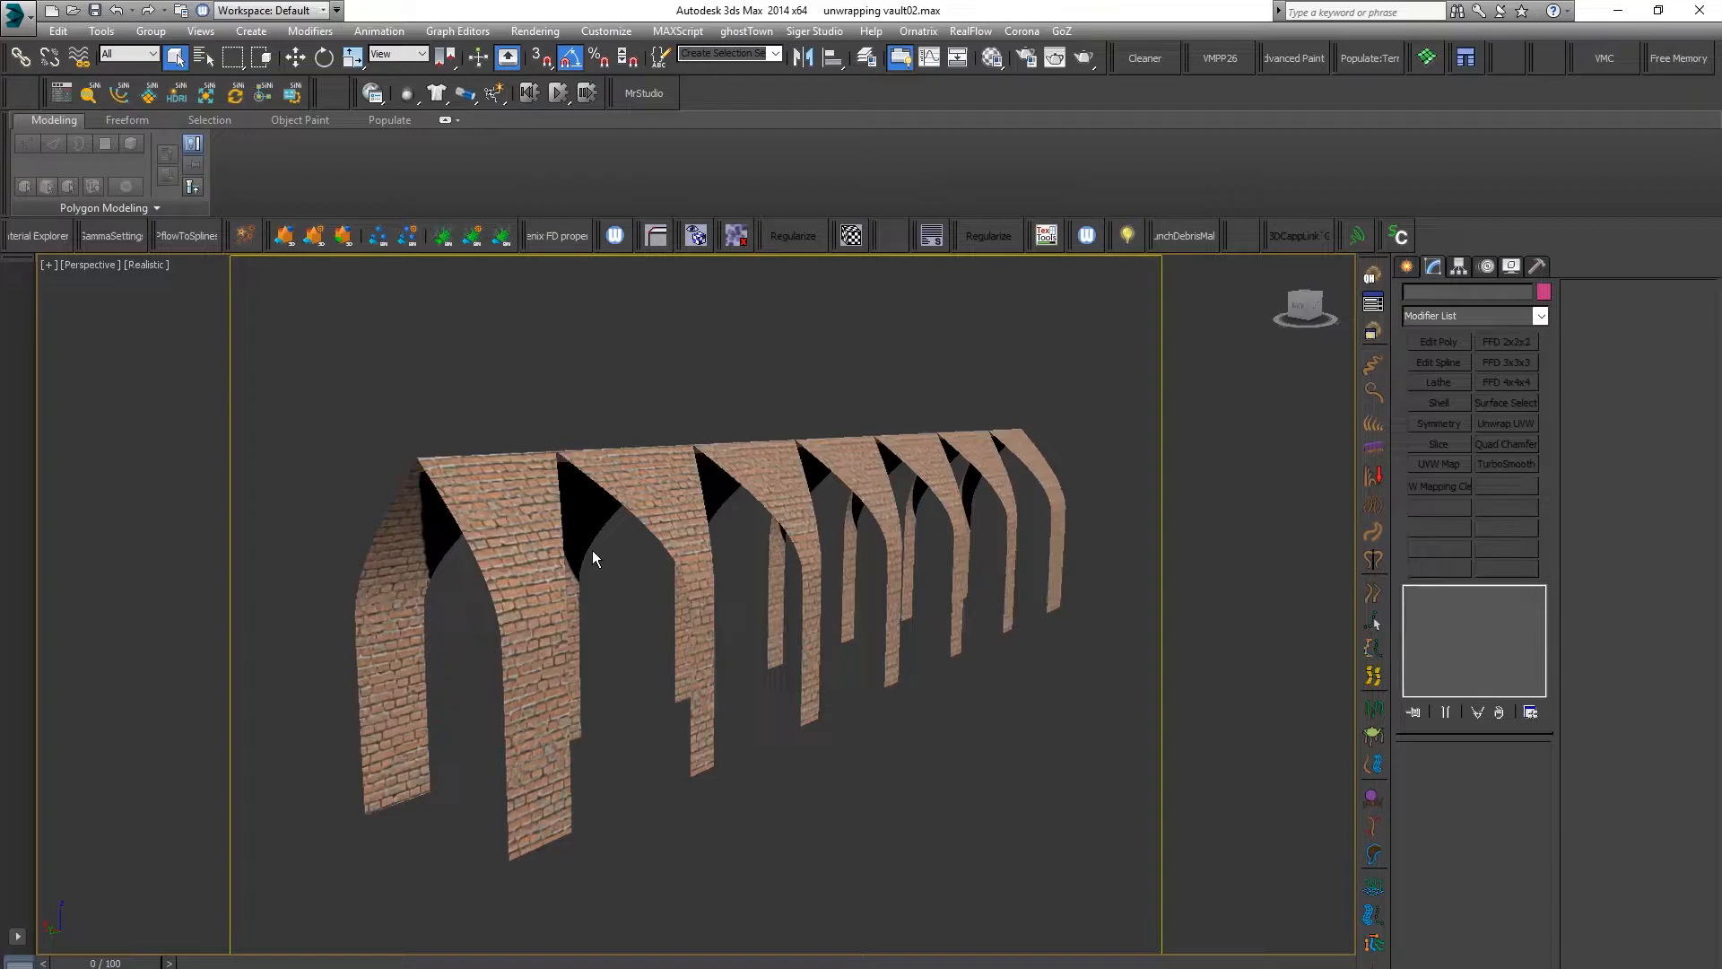
{"action": "key", "text": "ctrl+c"}
Try the Camera Correction modifier on the new camera
{"action": "right_click", "coordinate": [524, 368]}
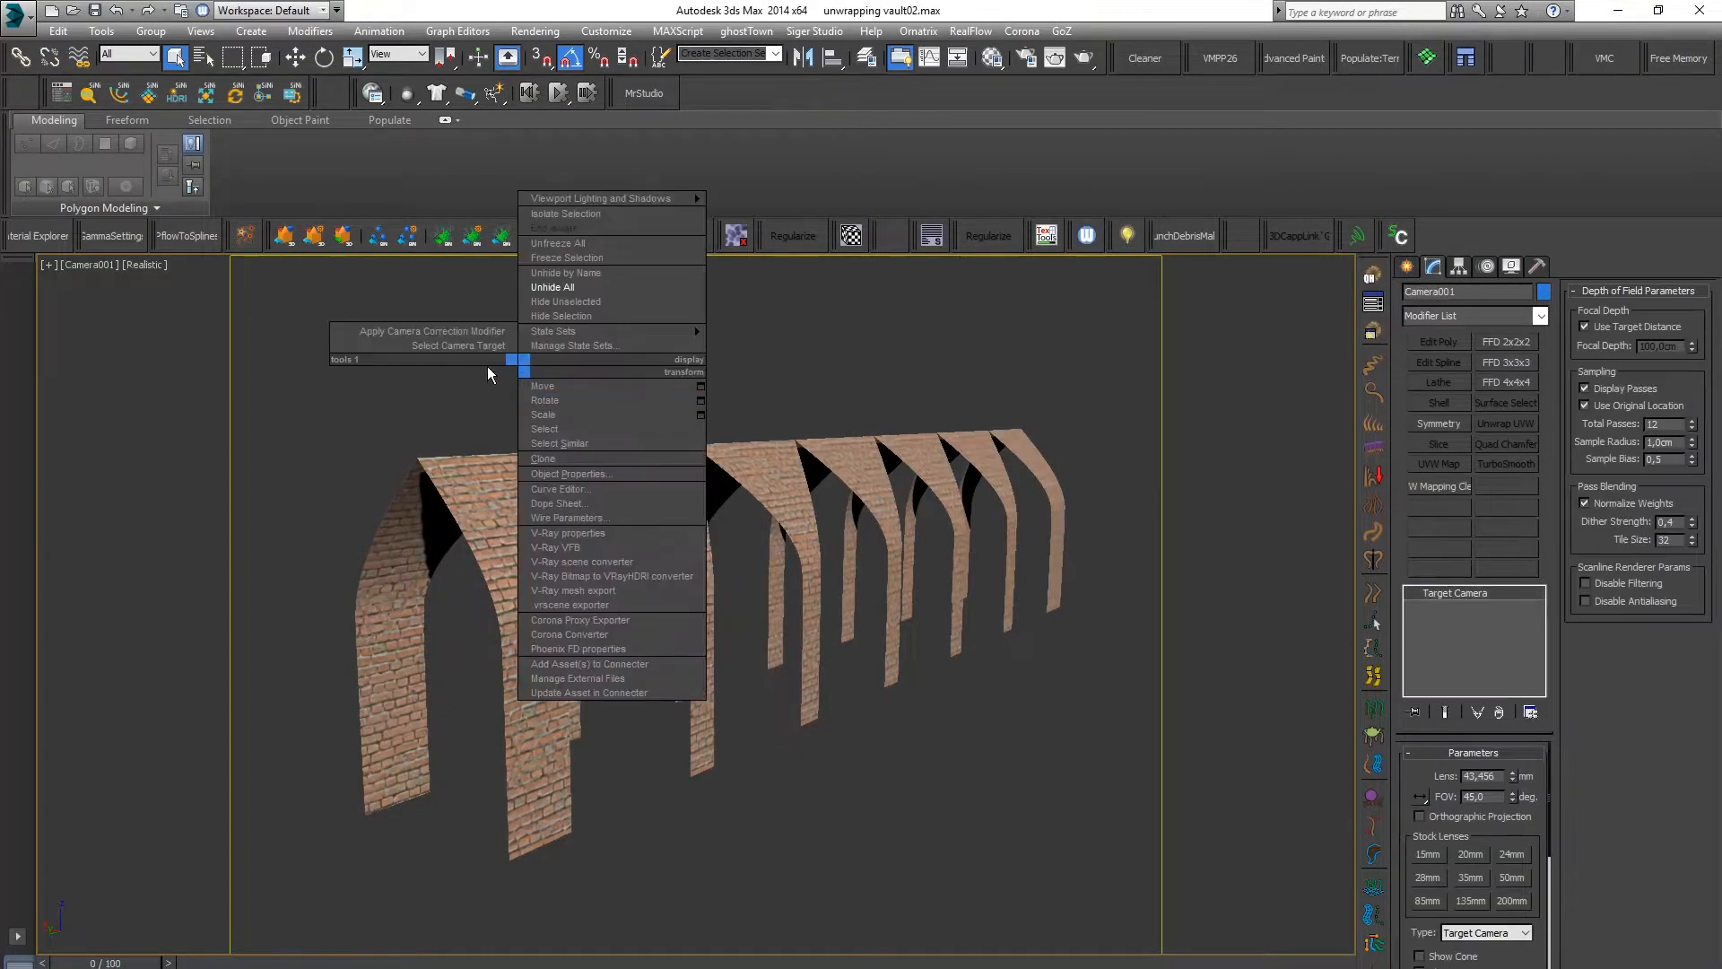
{"action": "left_click", "coordinate": [455, 331]}
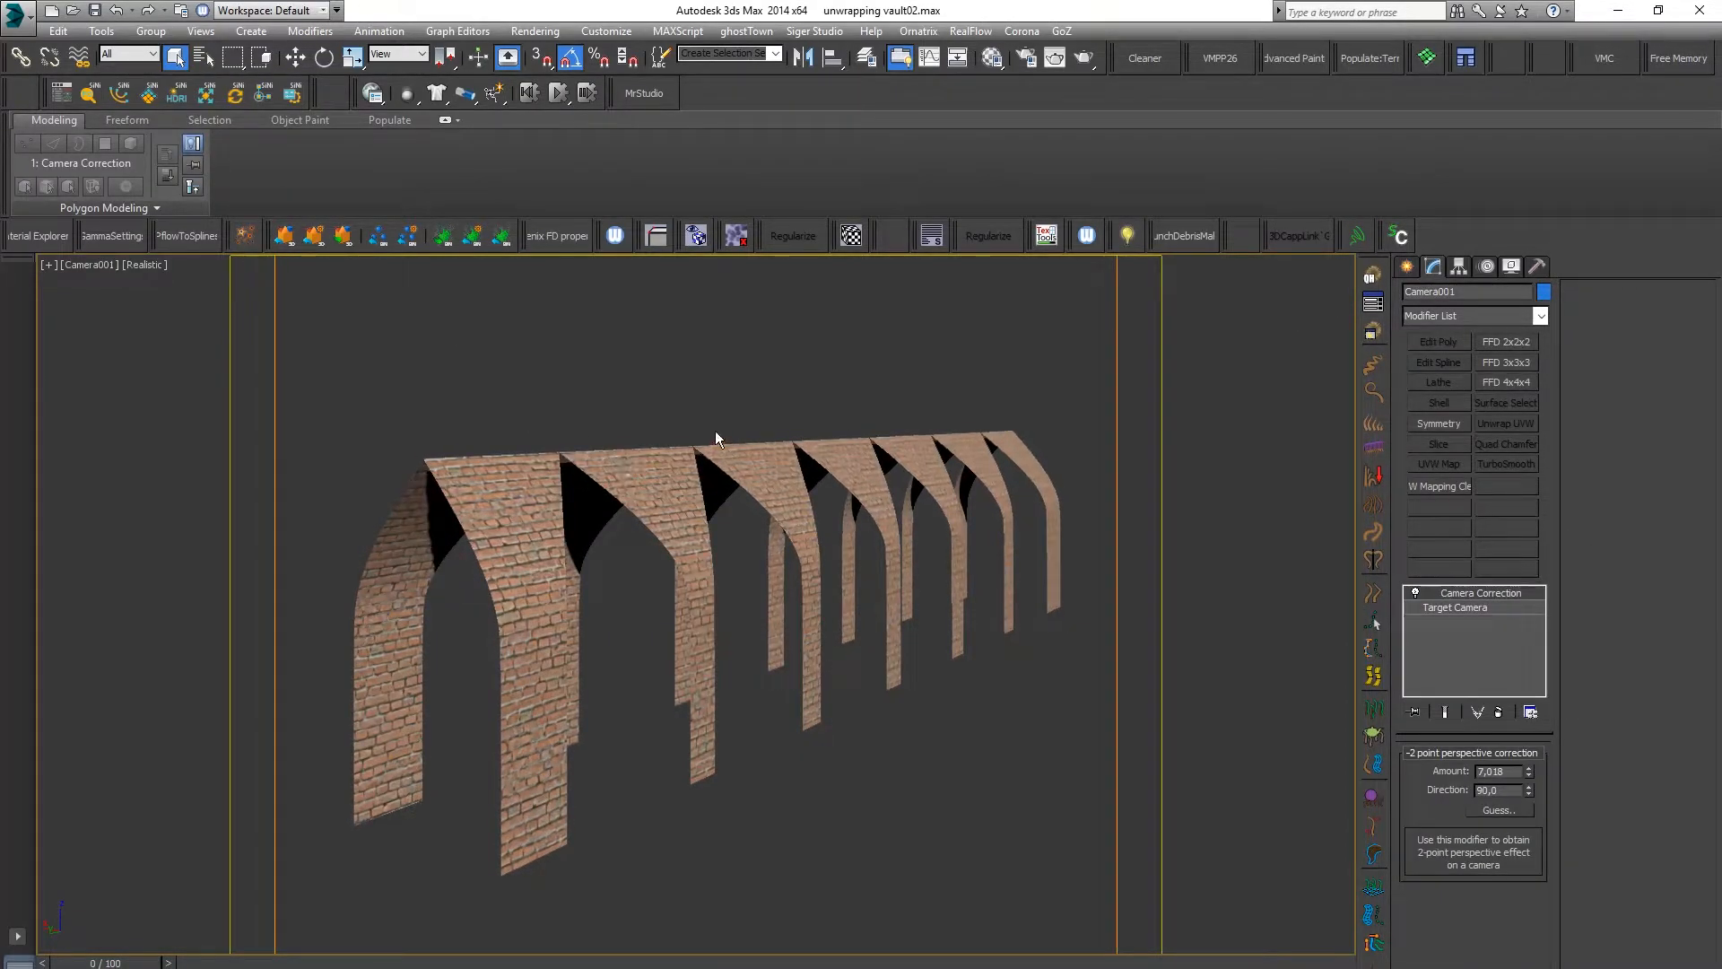
{"action": "key", "text": "ctrl+z"}
Show the Corona interactive render view beside the camera view, widen it, and start the interactive session
{"action": "middle_click_drag", "start_coordinate": [615, 578], "coordinate": [616, 556]}
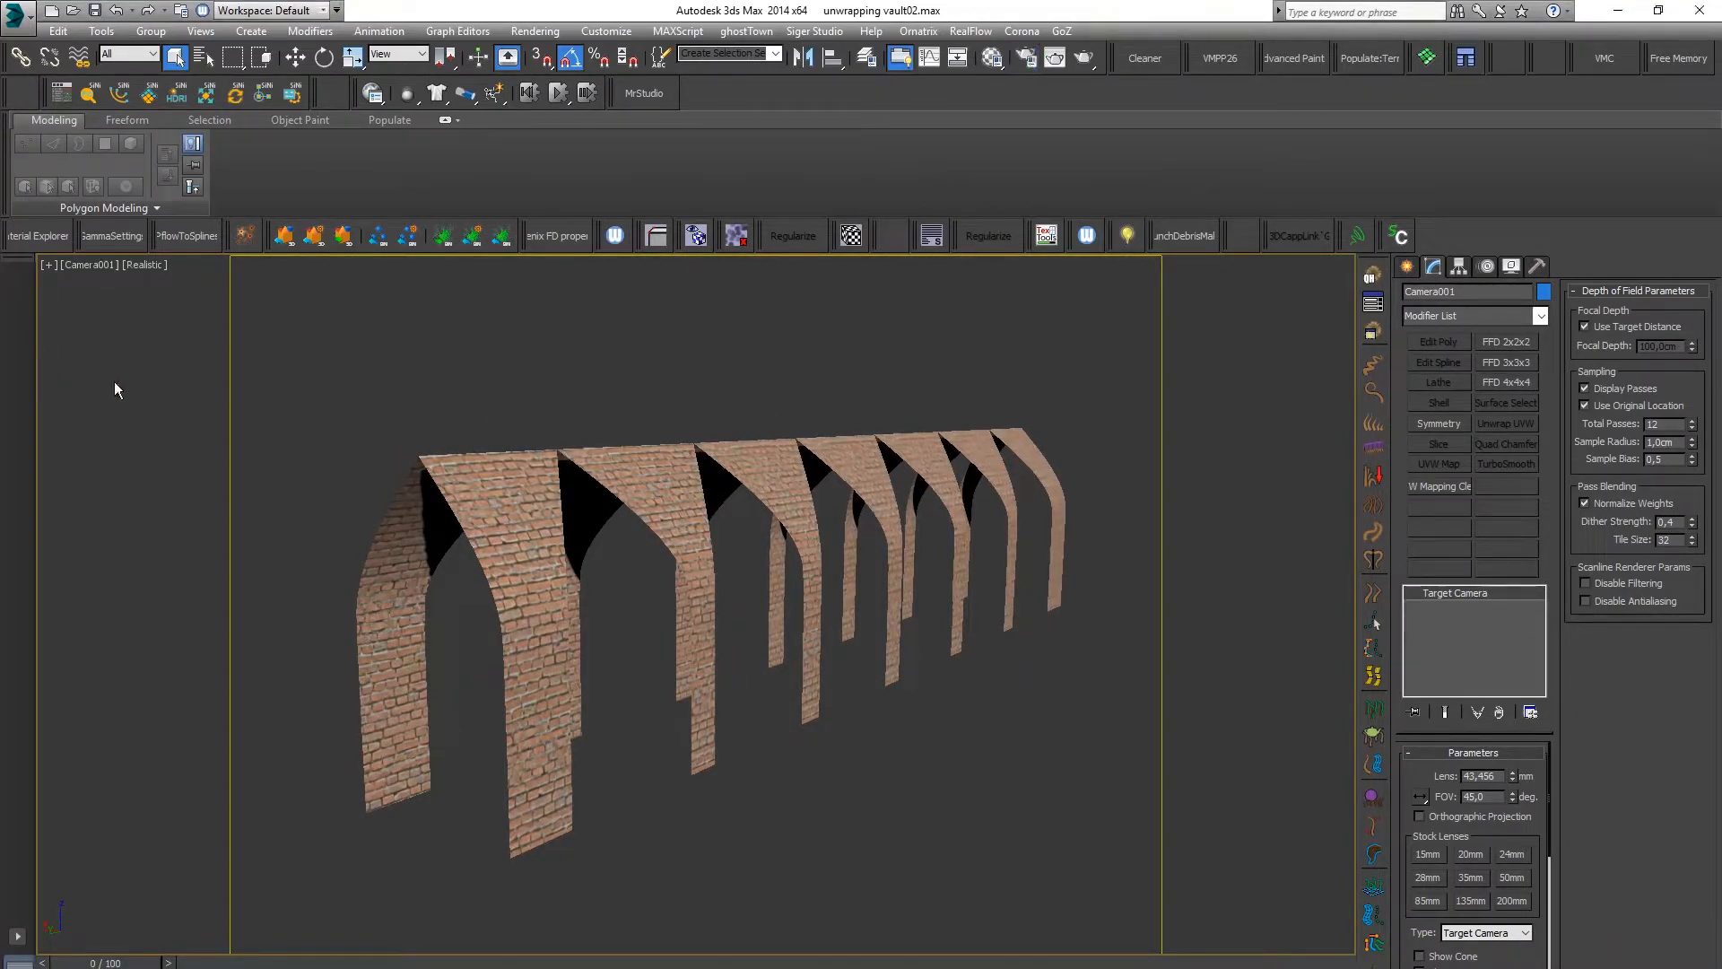
{"action": "left_click", "coordinate": [319, 366]}
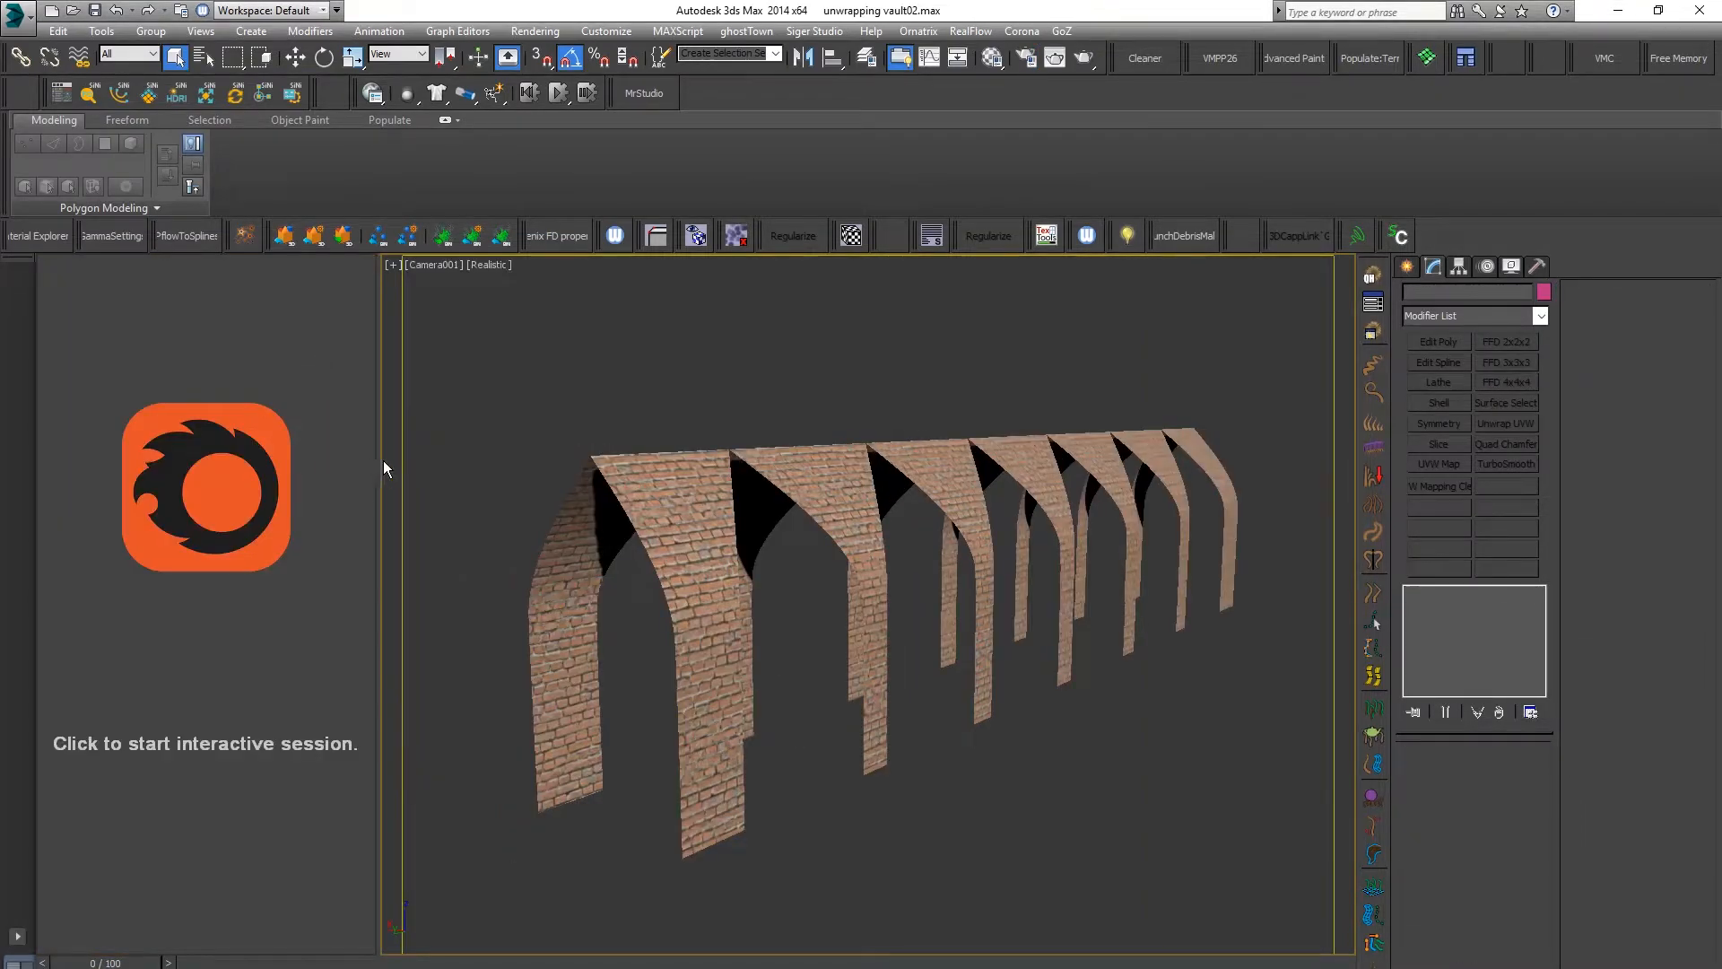
{"action": "left_click_drag", "start_coordinate": [384, 460], "coordinate": [1066, 460]}
{"action": "left_click", "coordinate": [438, 504]}
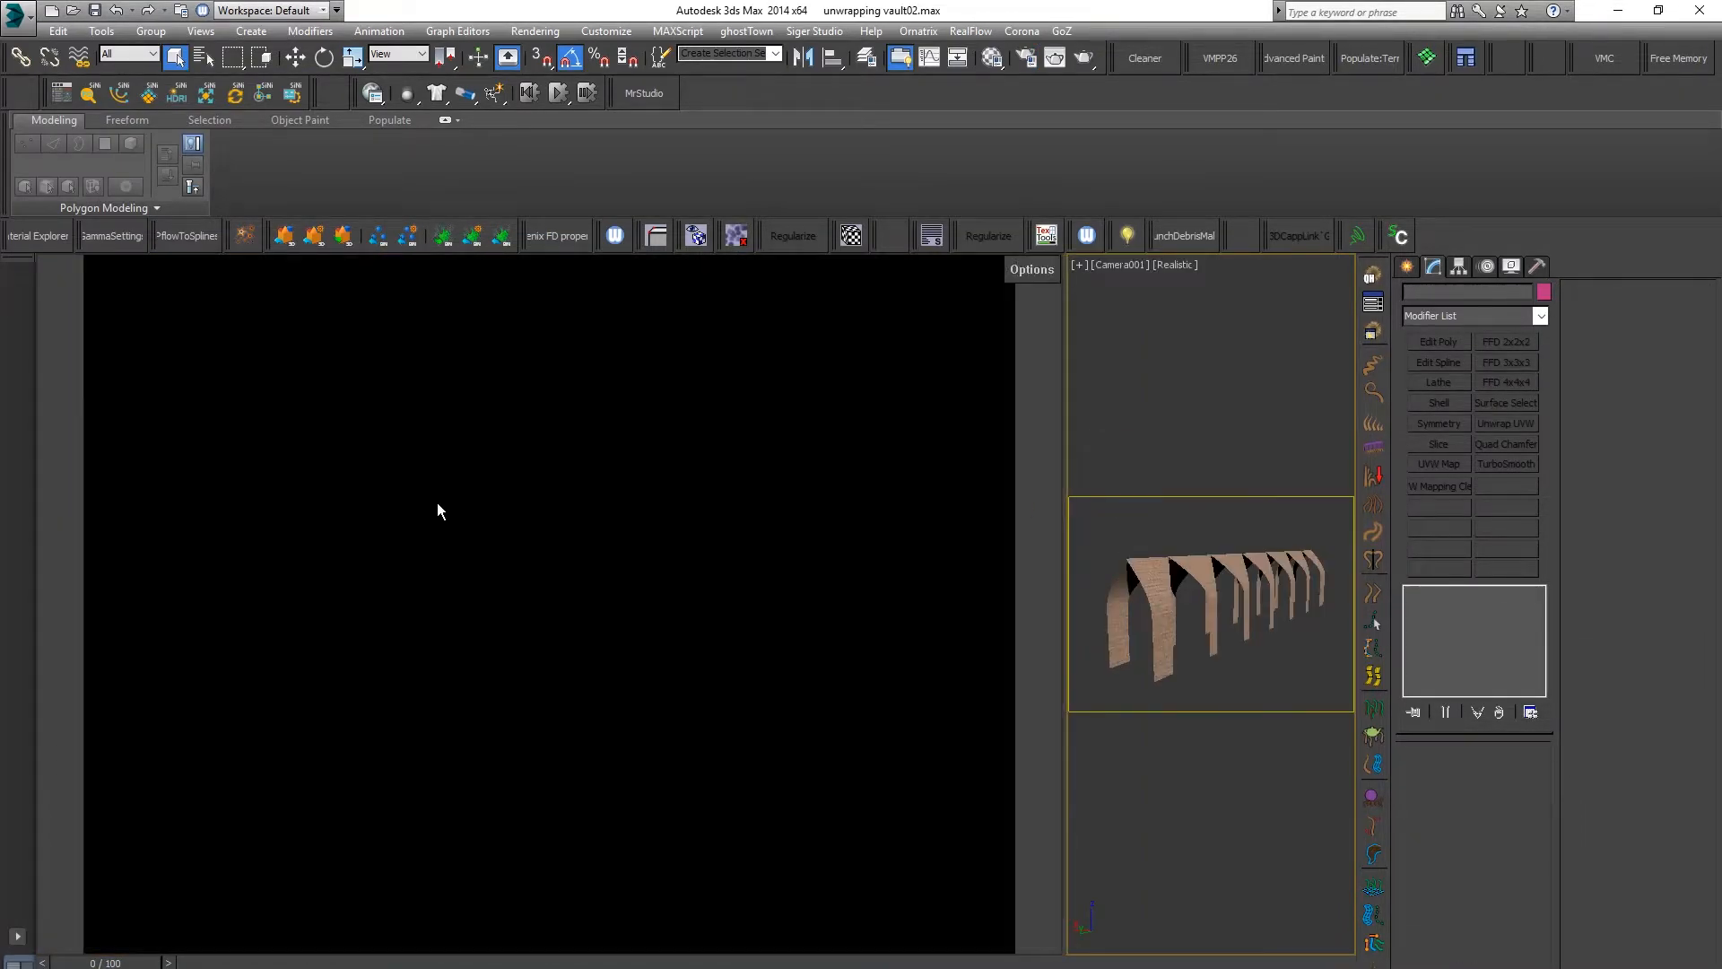